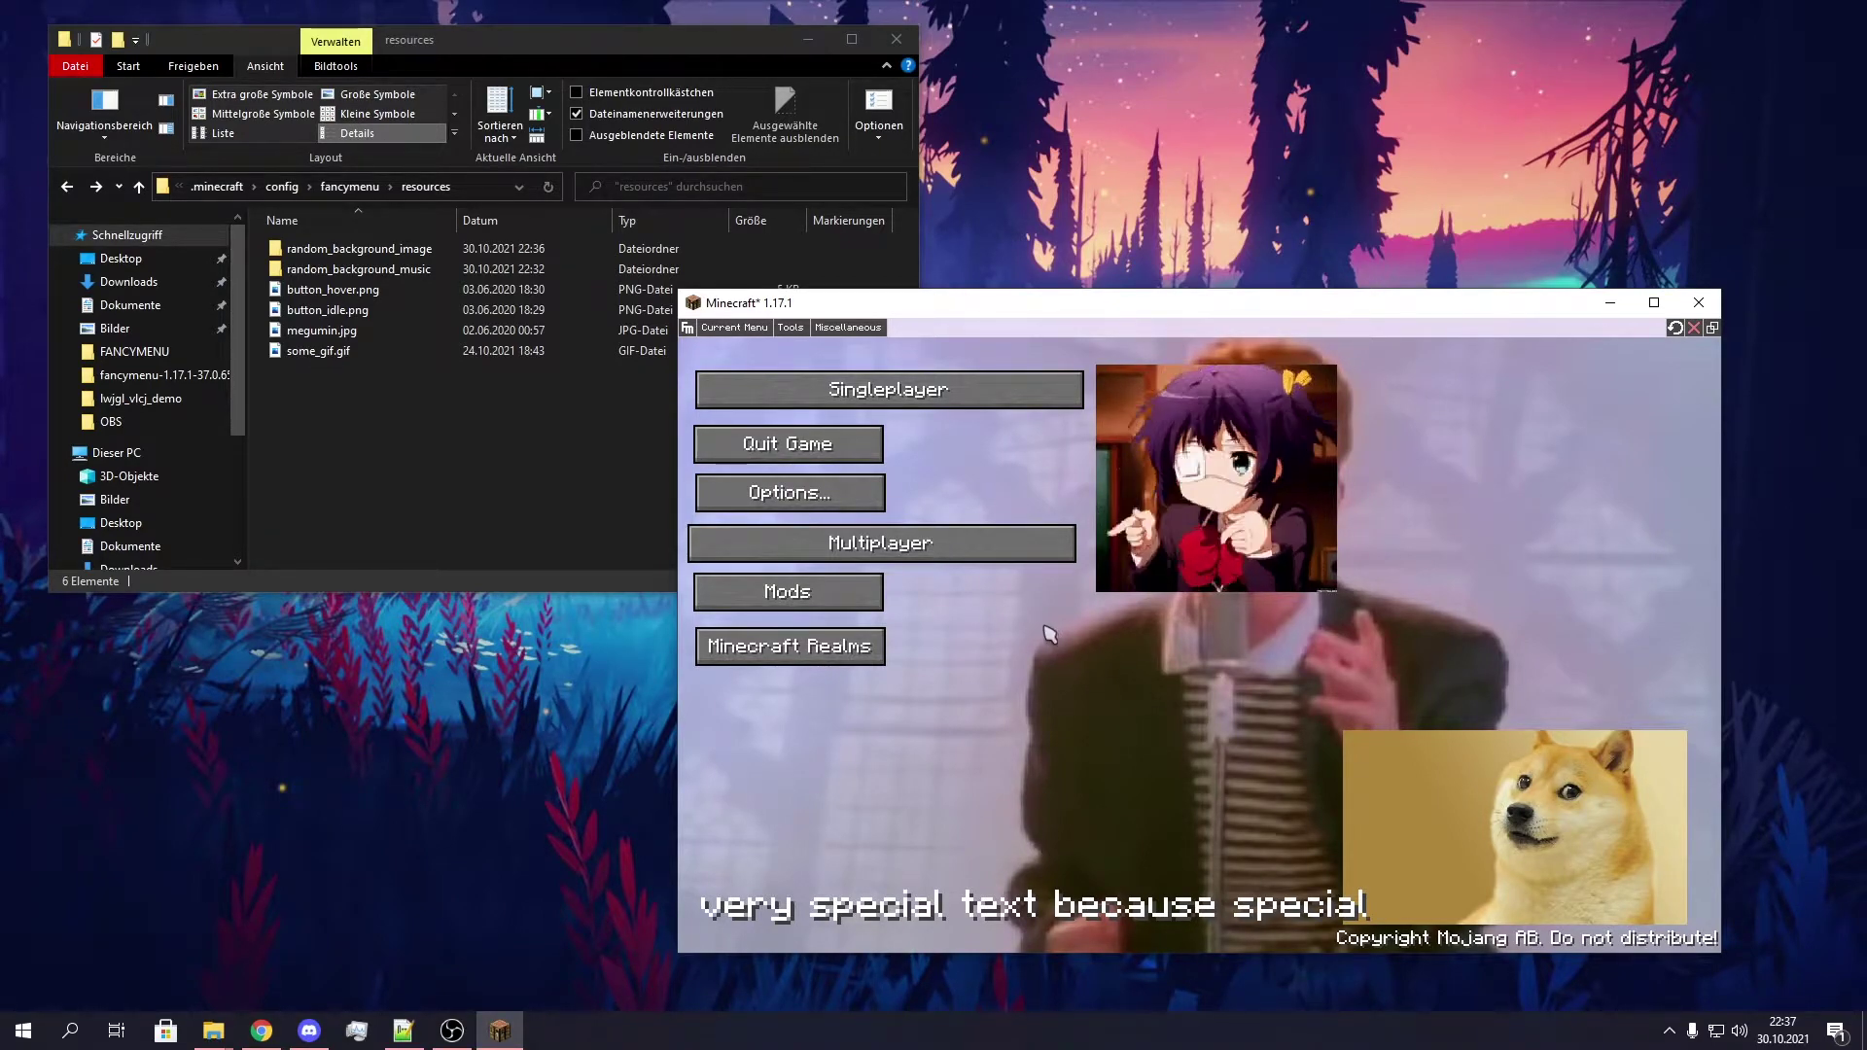
# Create a new title-screen layout and switch its Random Mode on
pyautogui.click(734, 328)
pyautogui.moveTo(757, 373)
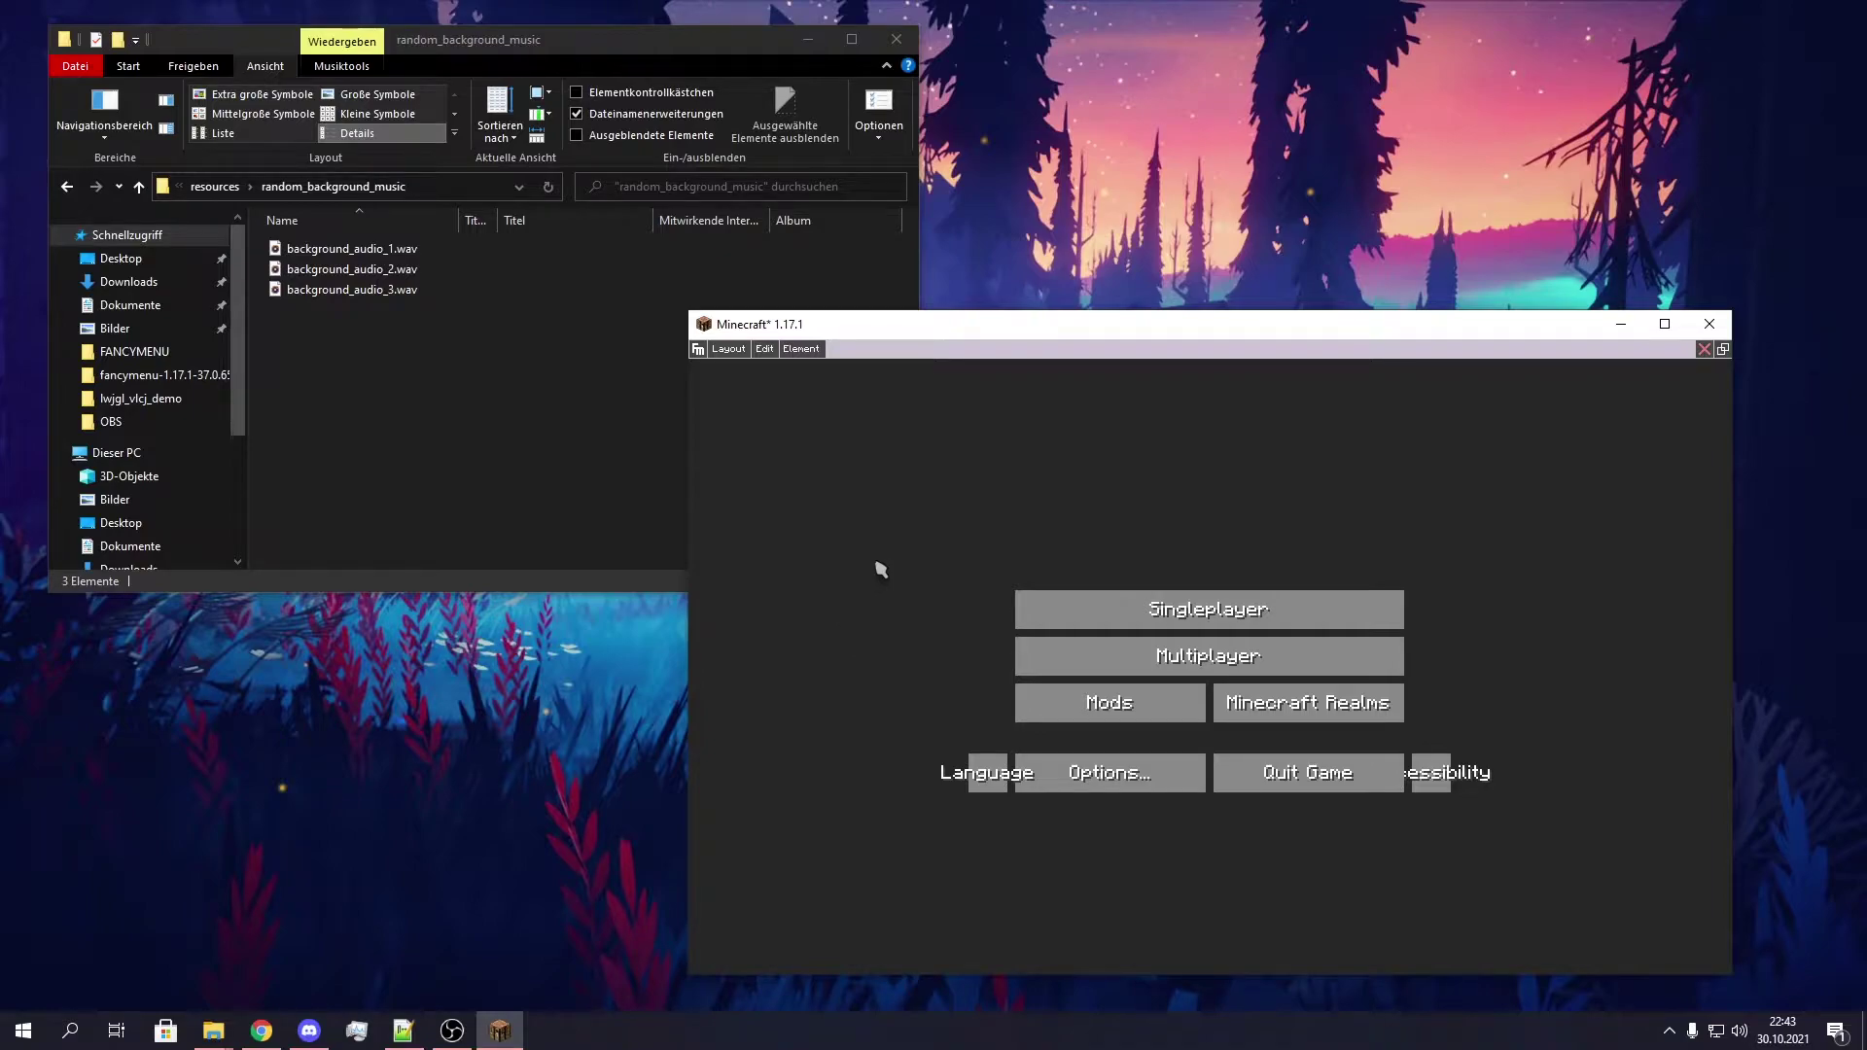
pyautogui.rightClick(862, 532)
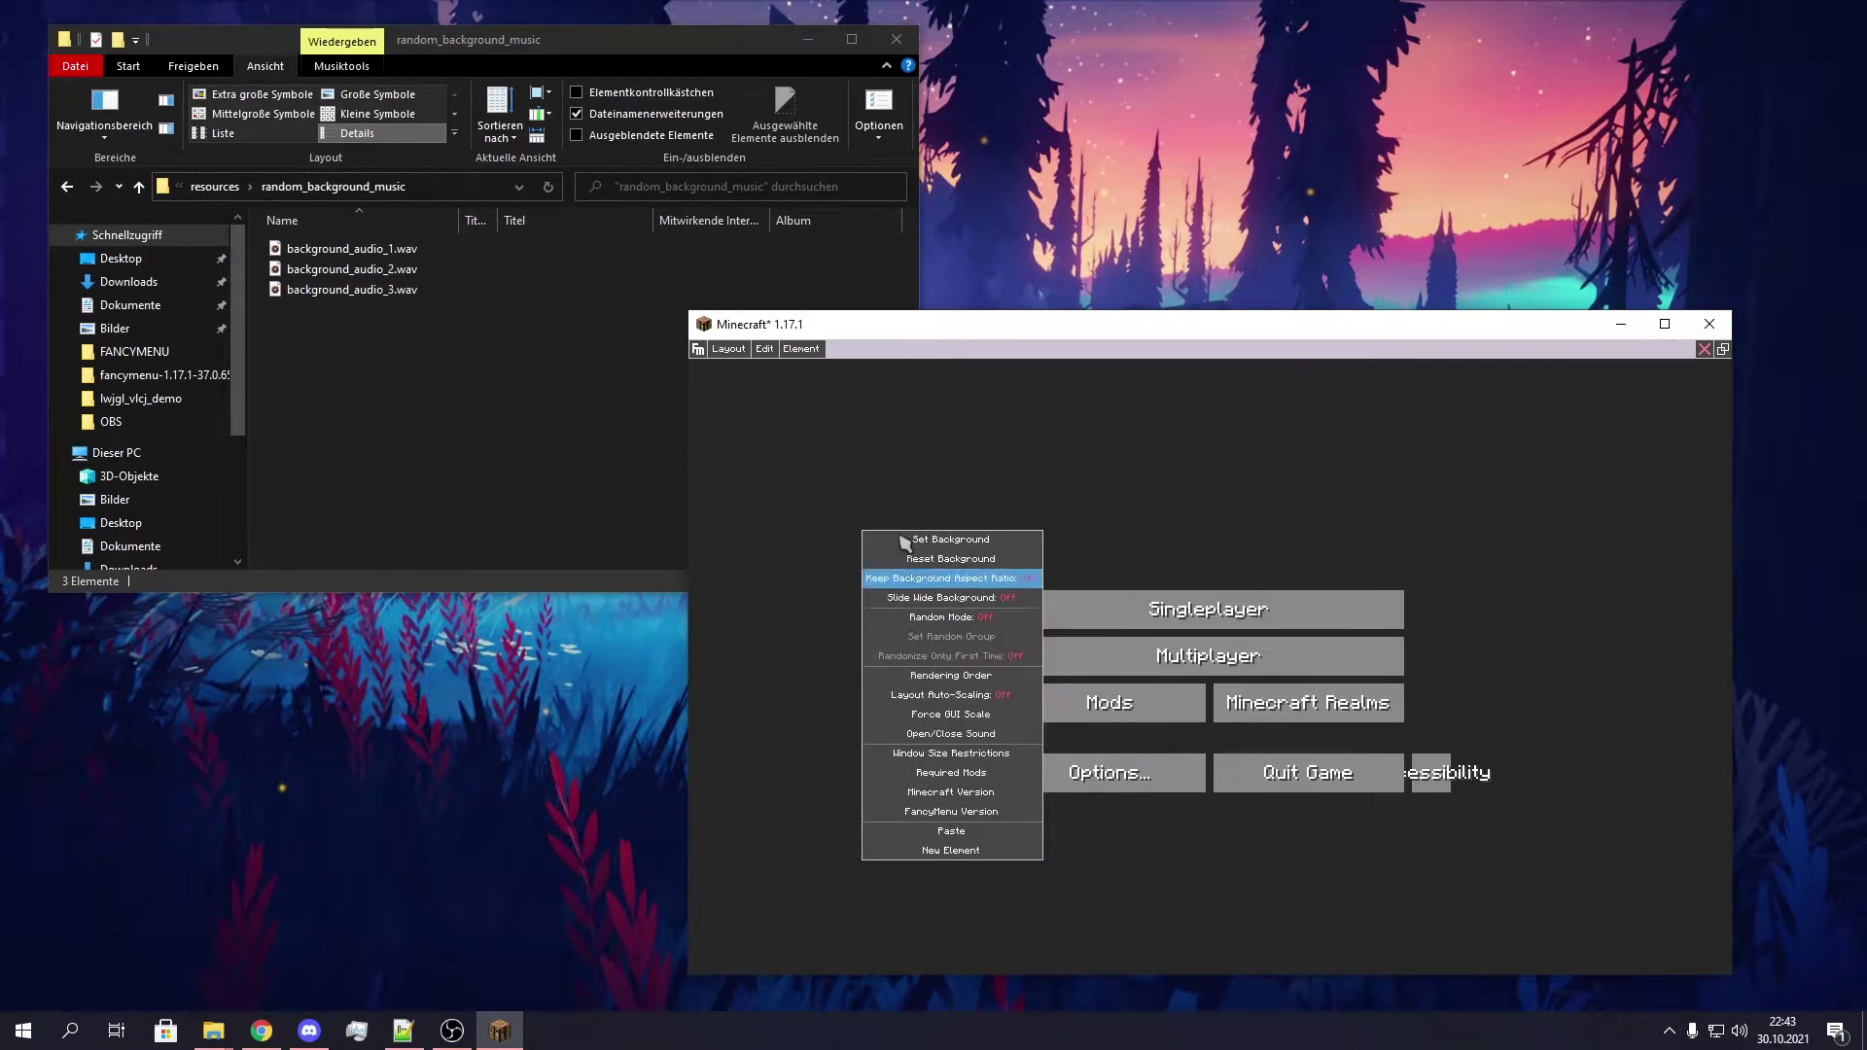
pyautogui.click(948, 617)
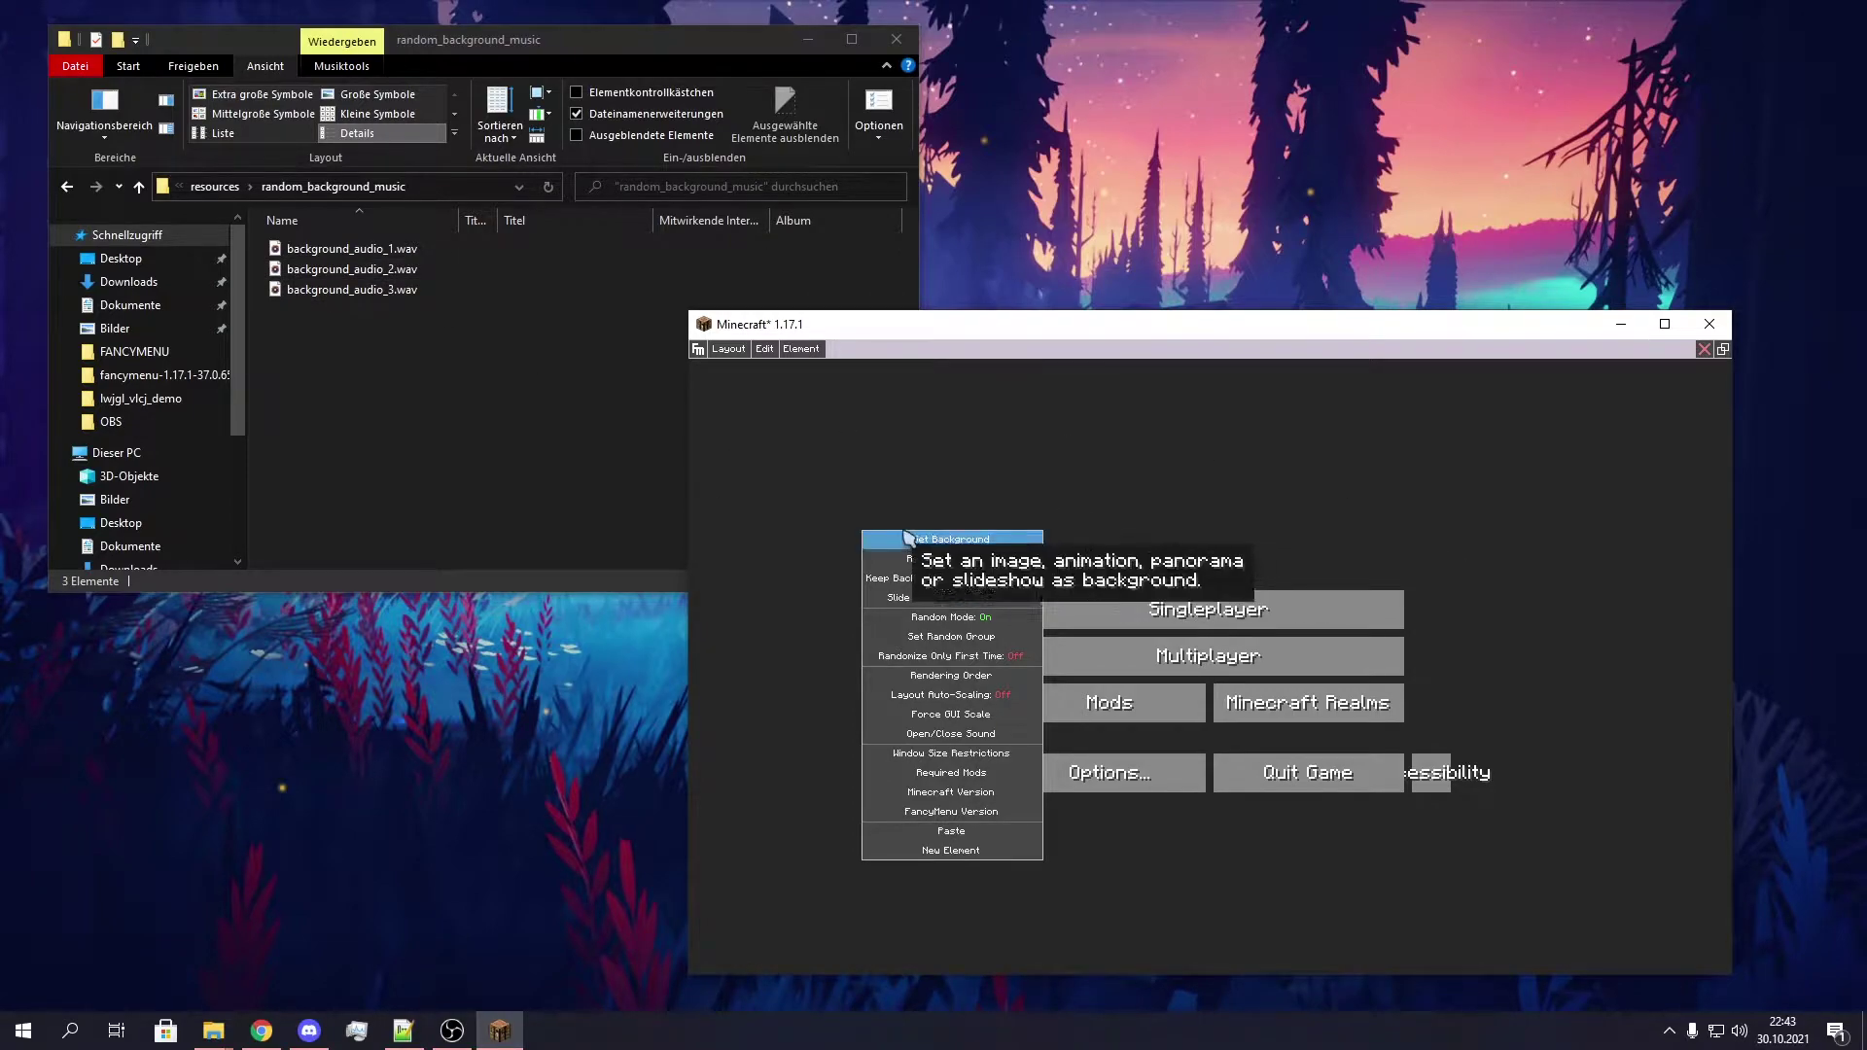
pyautogui.click(888, 476)
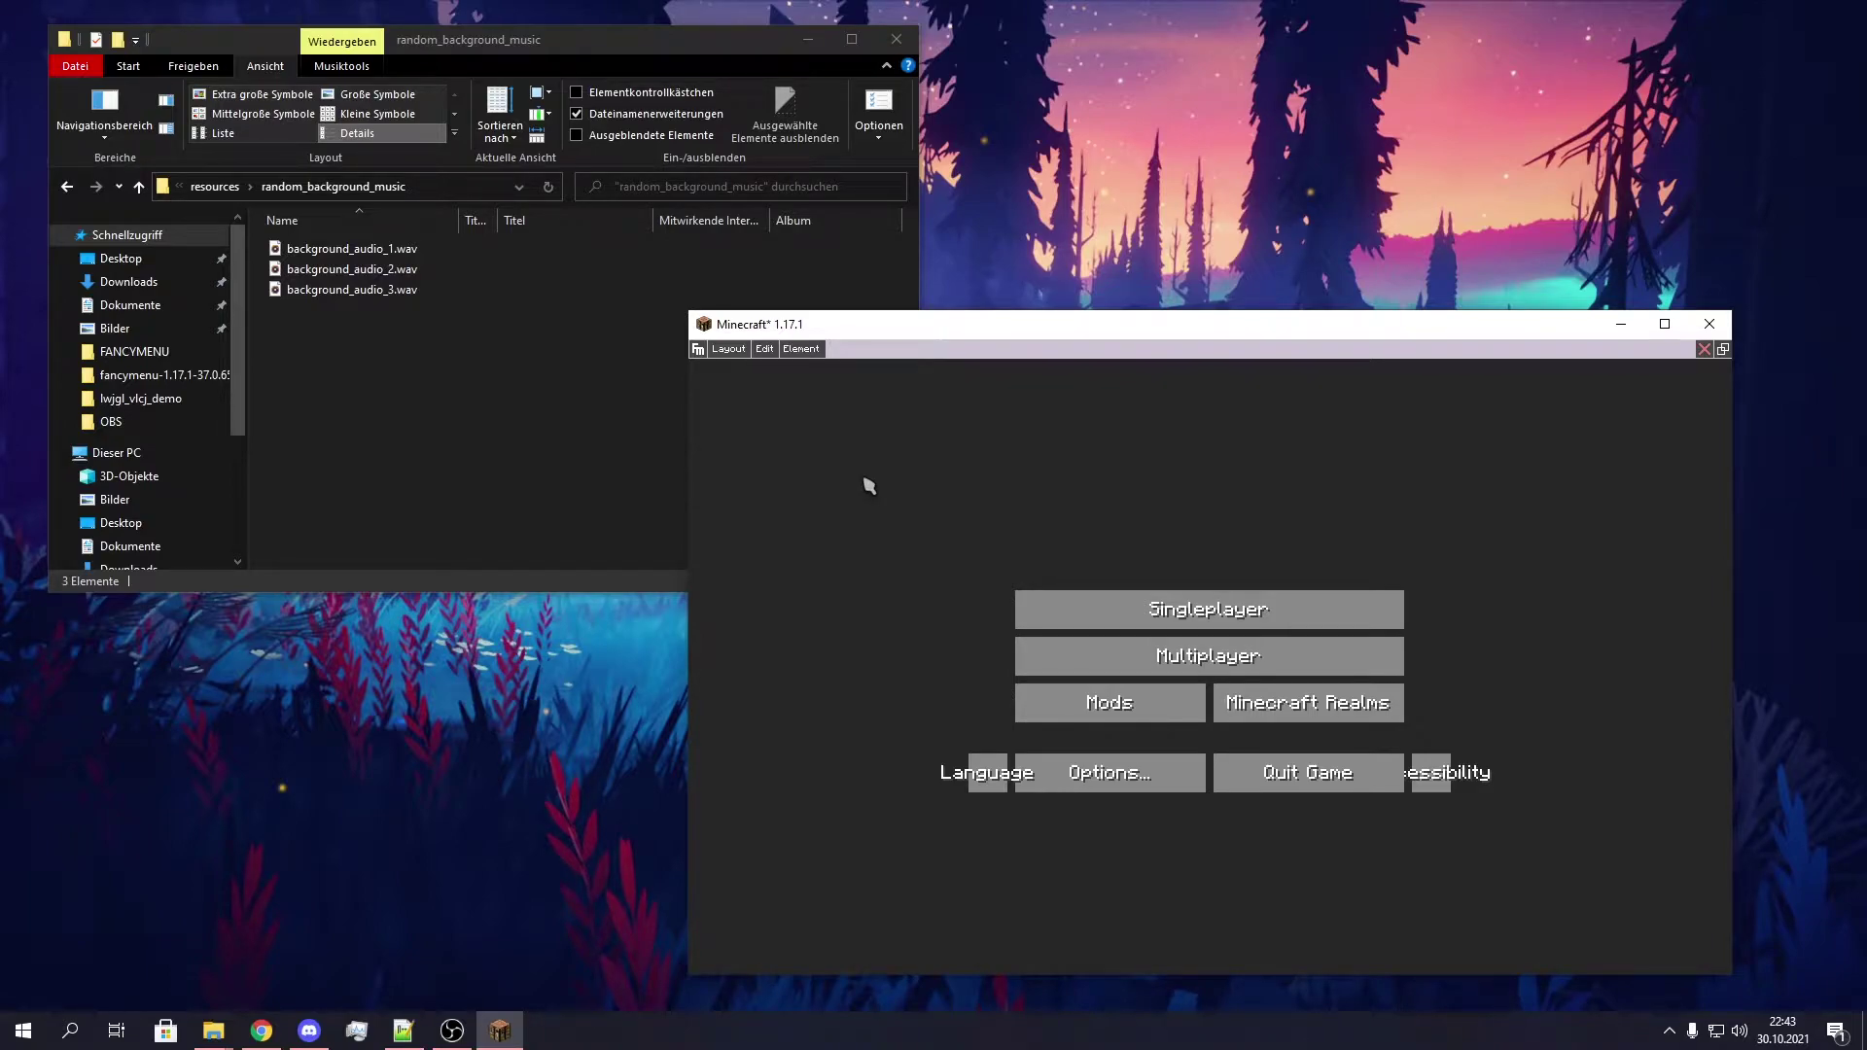
# Keep the layout's random group value at 1 and confirm it
pyautogui.rightClick(883, 548)
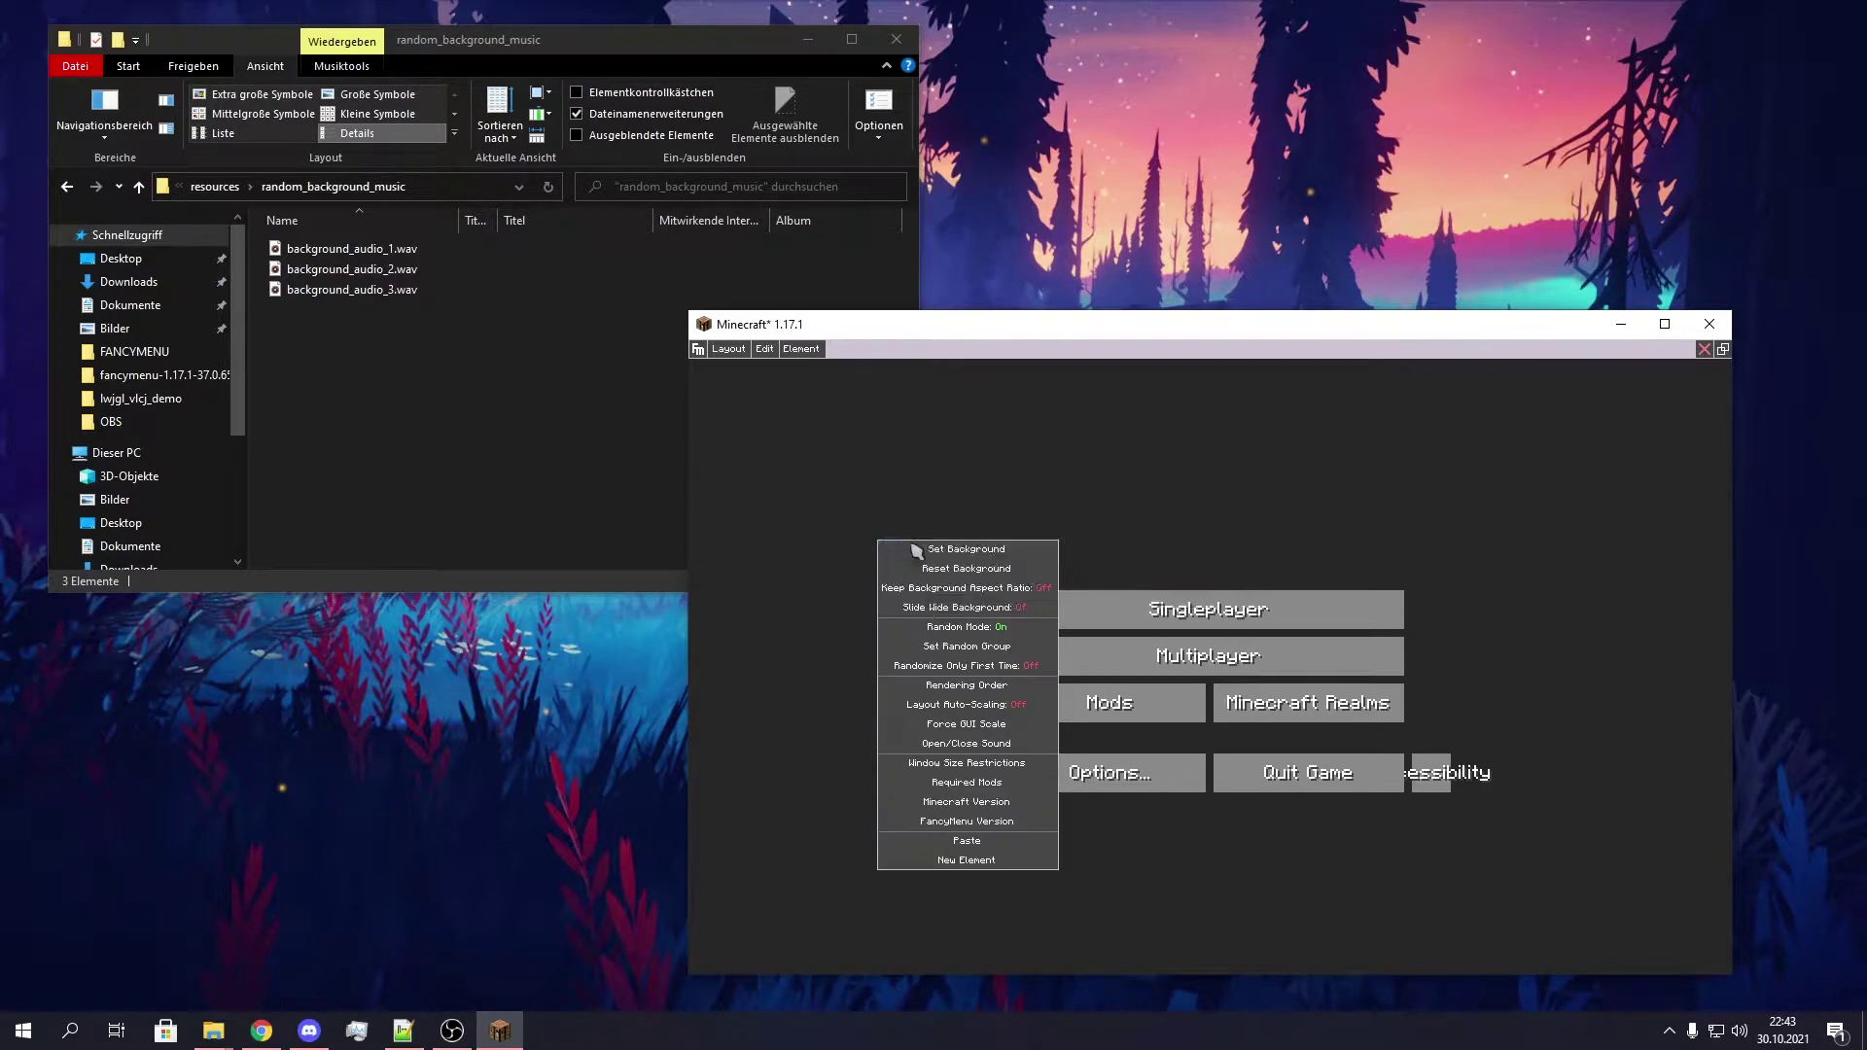
pyautogui.click(963, 648)
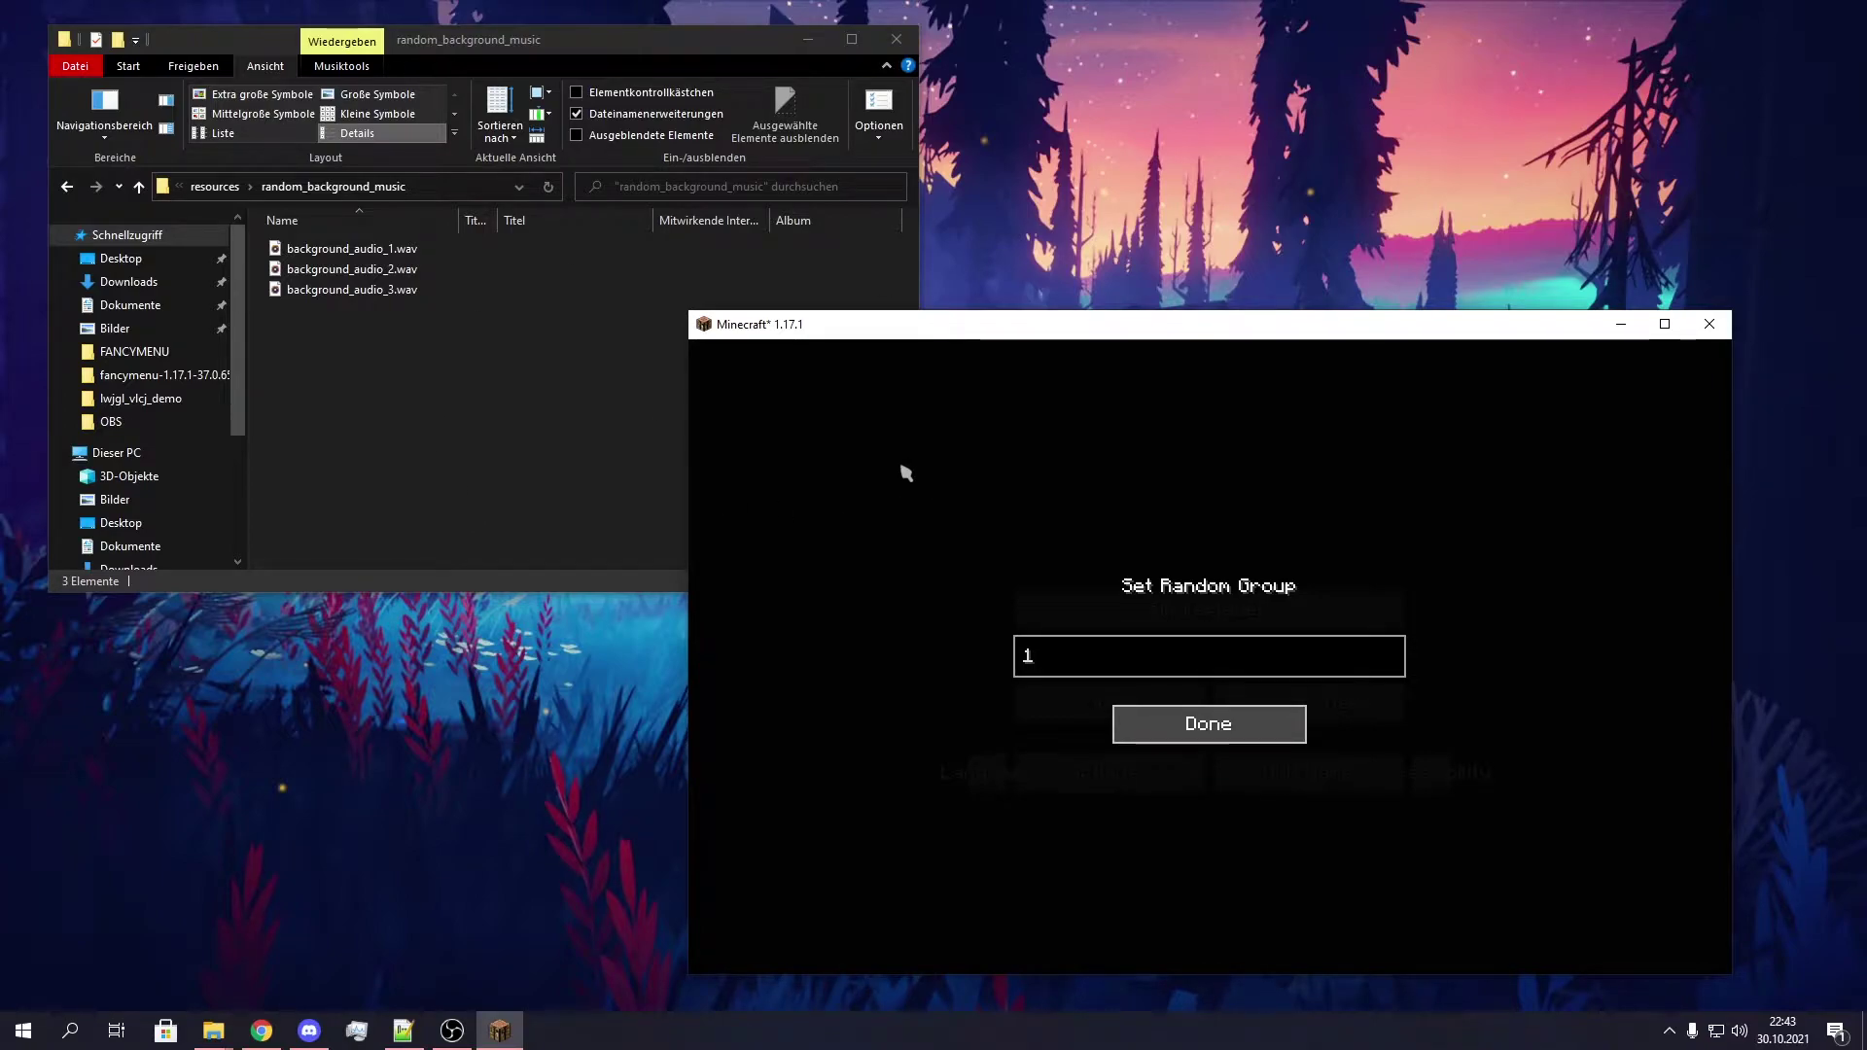
pyautogui.click(1057, 666)
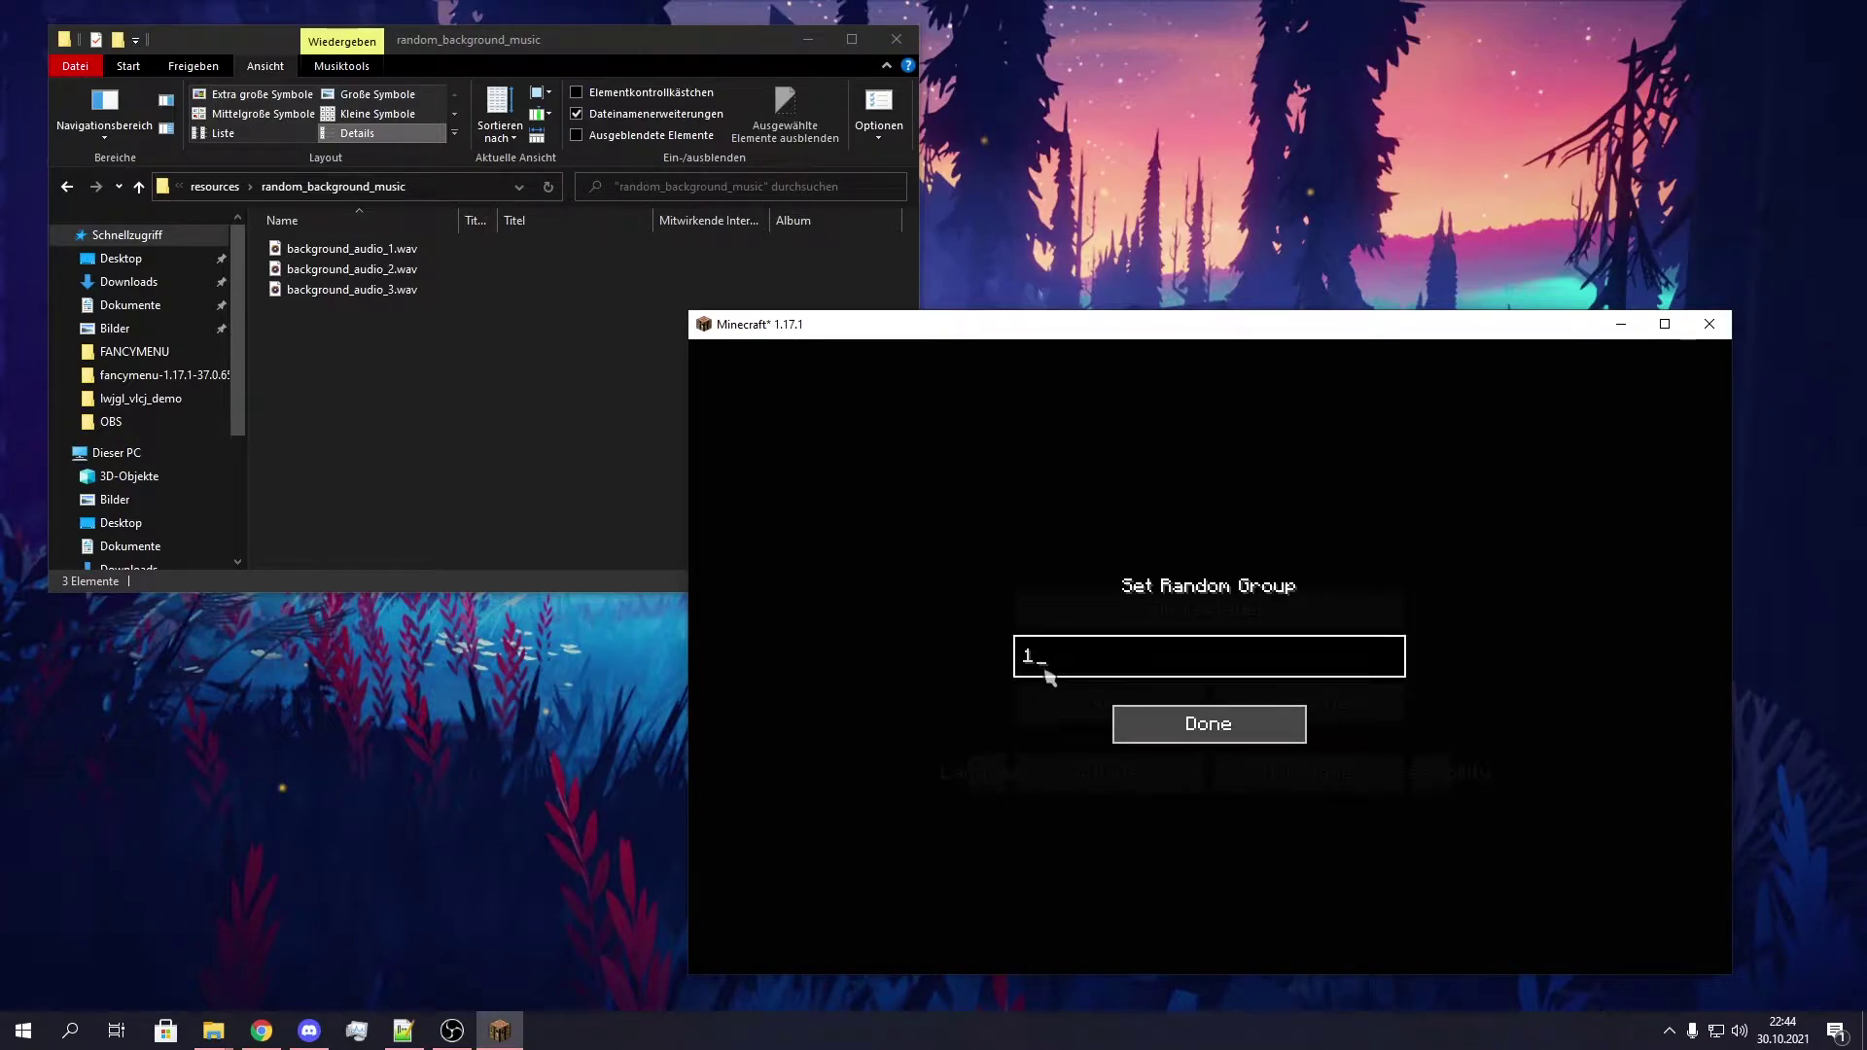
pyautogui.click(1162, 730)
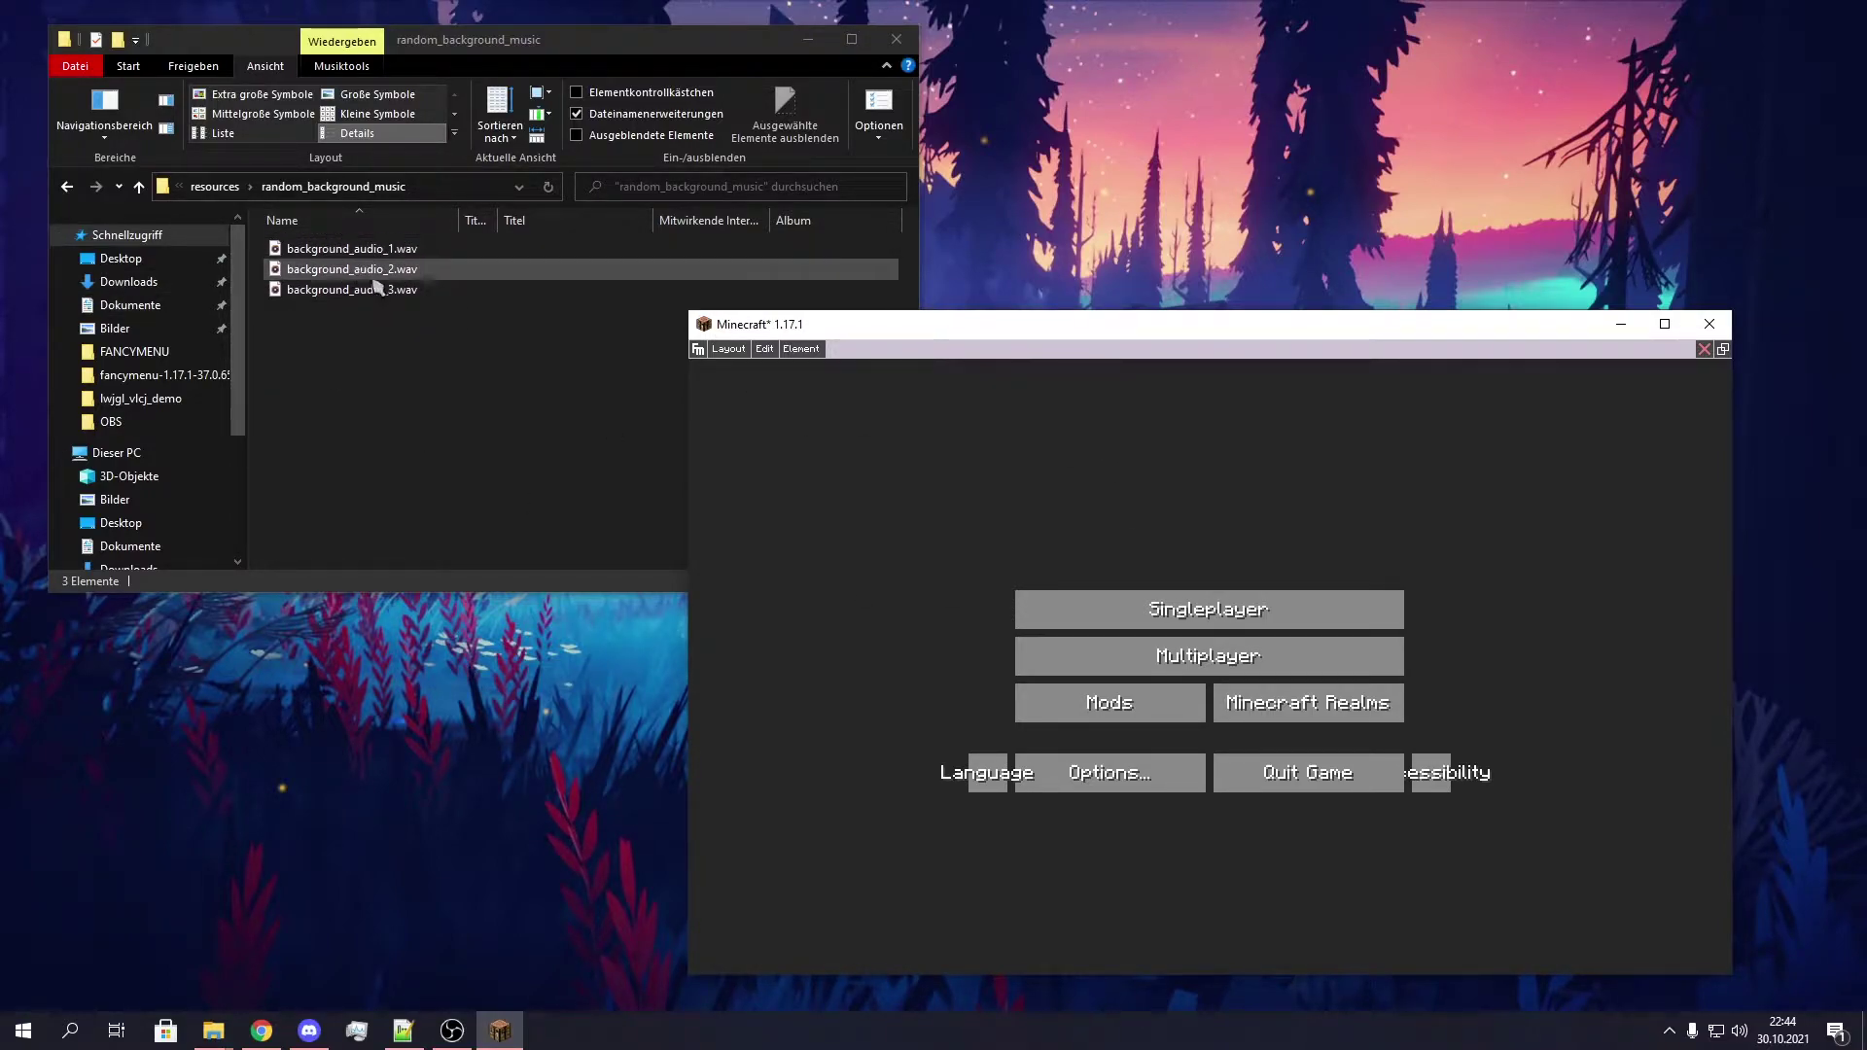
# Add an audio element using the file background_audio_1.wav
pyautogui.rightClick(842, 521)
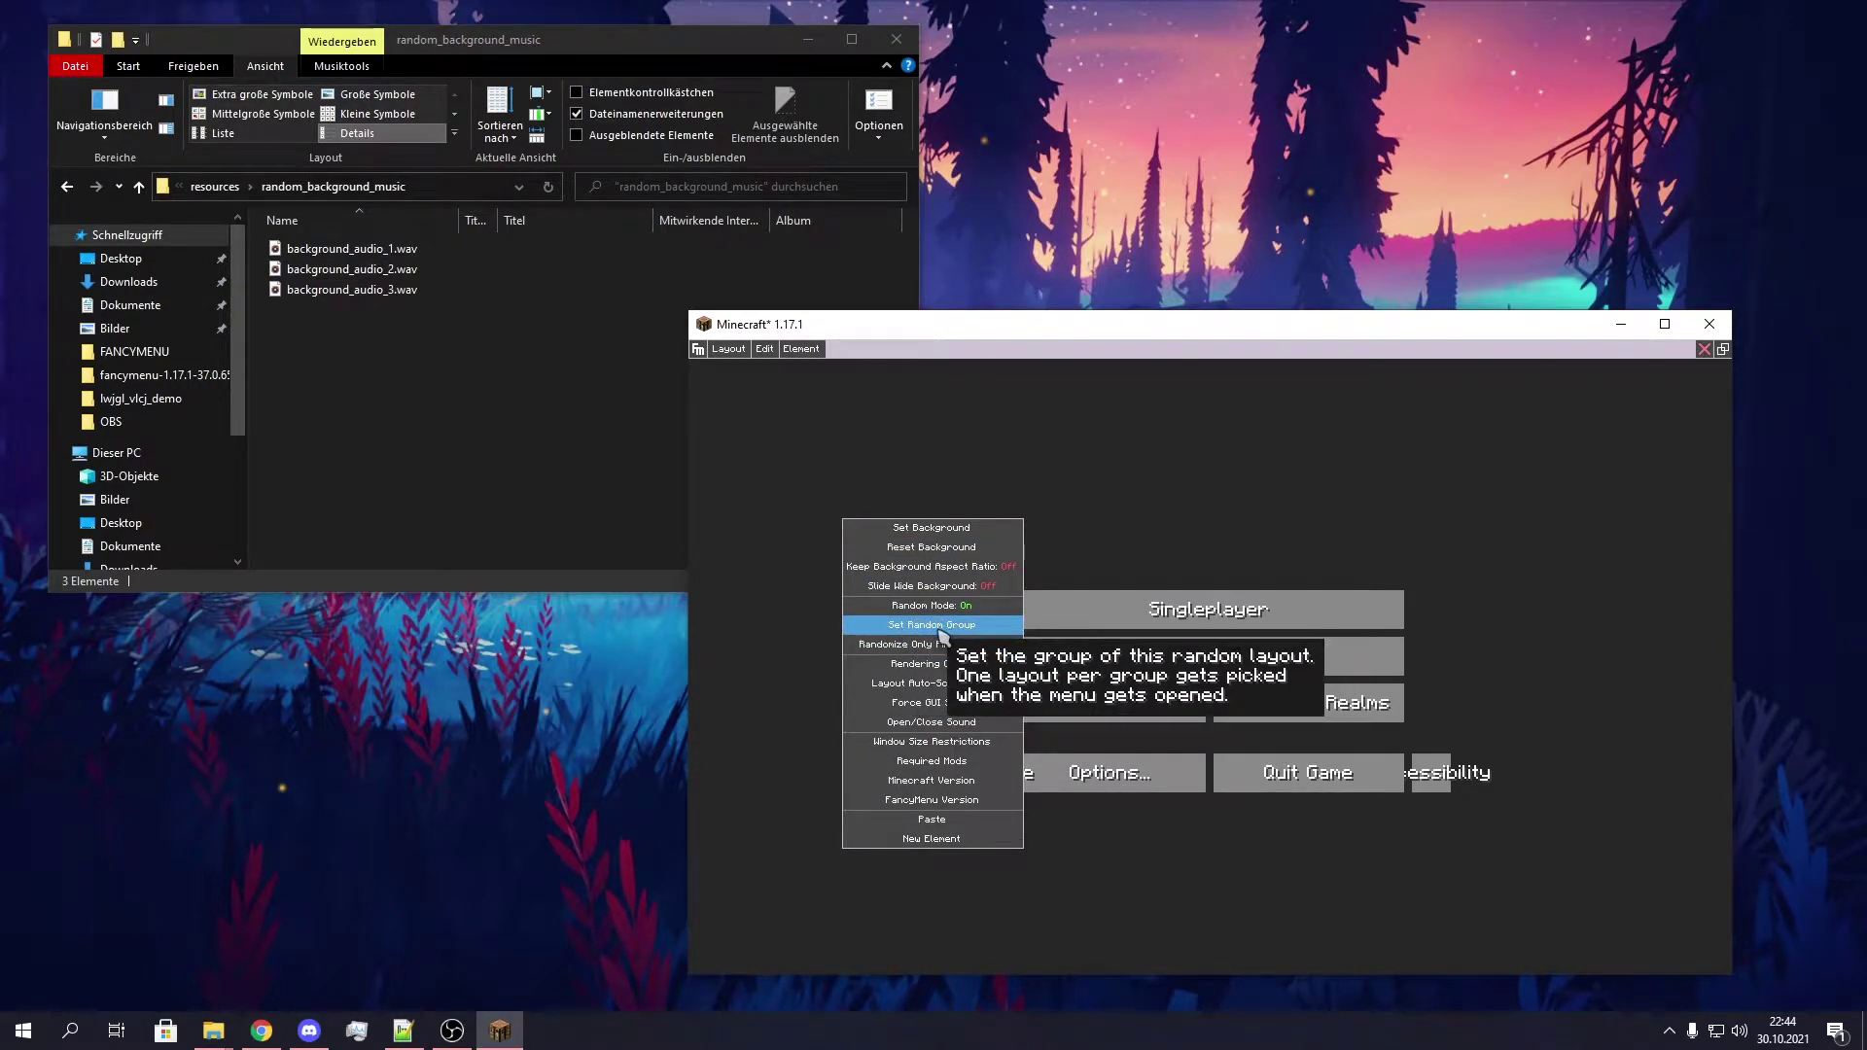
pyautogui.click(932, 838)
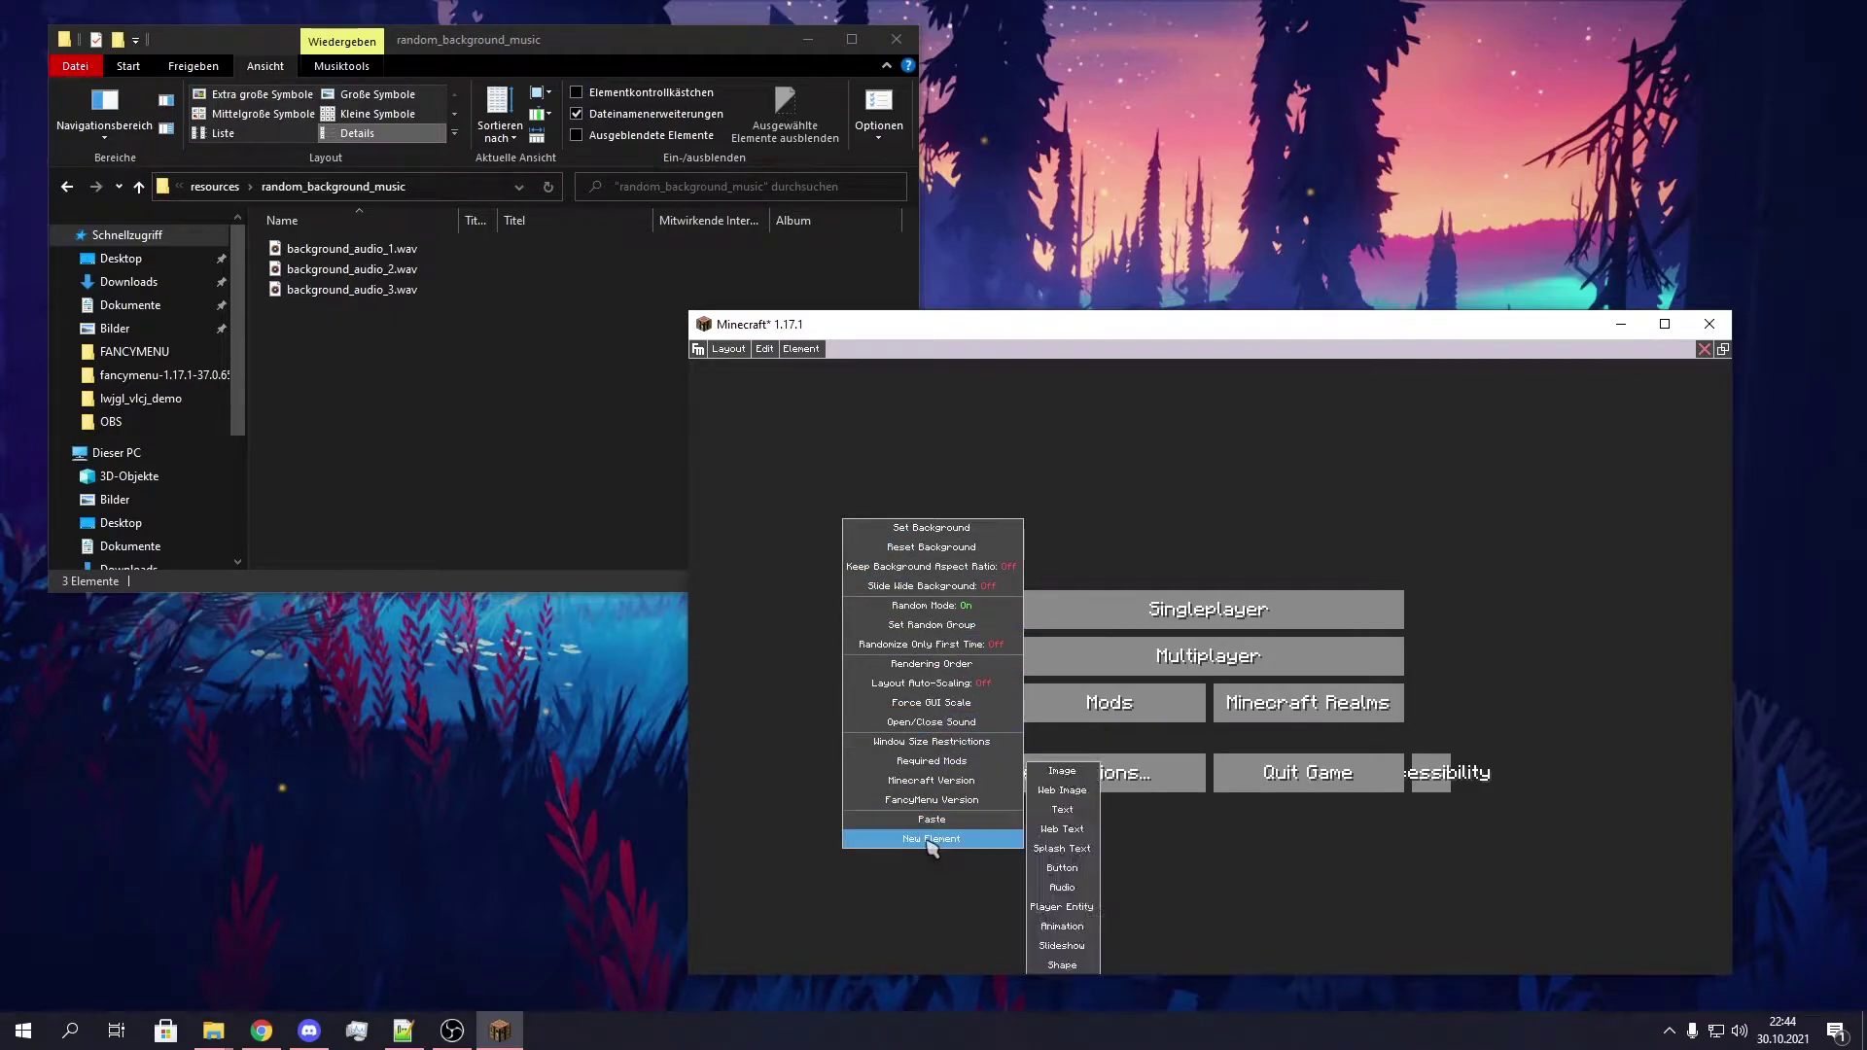
pyautogui.click(1070, 887)
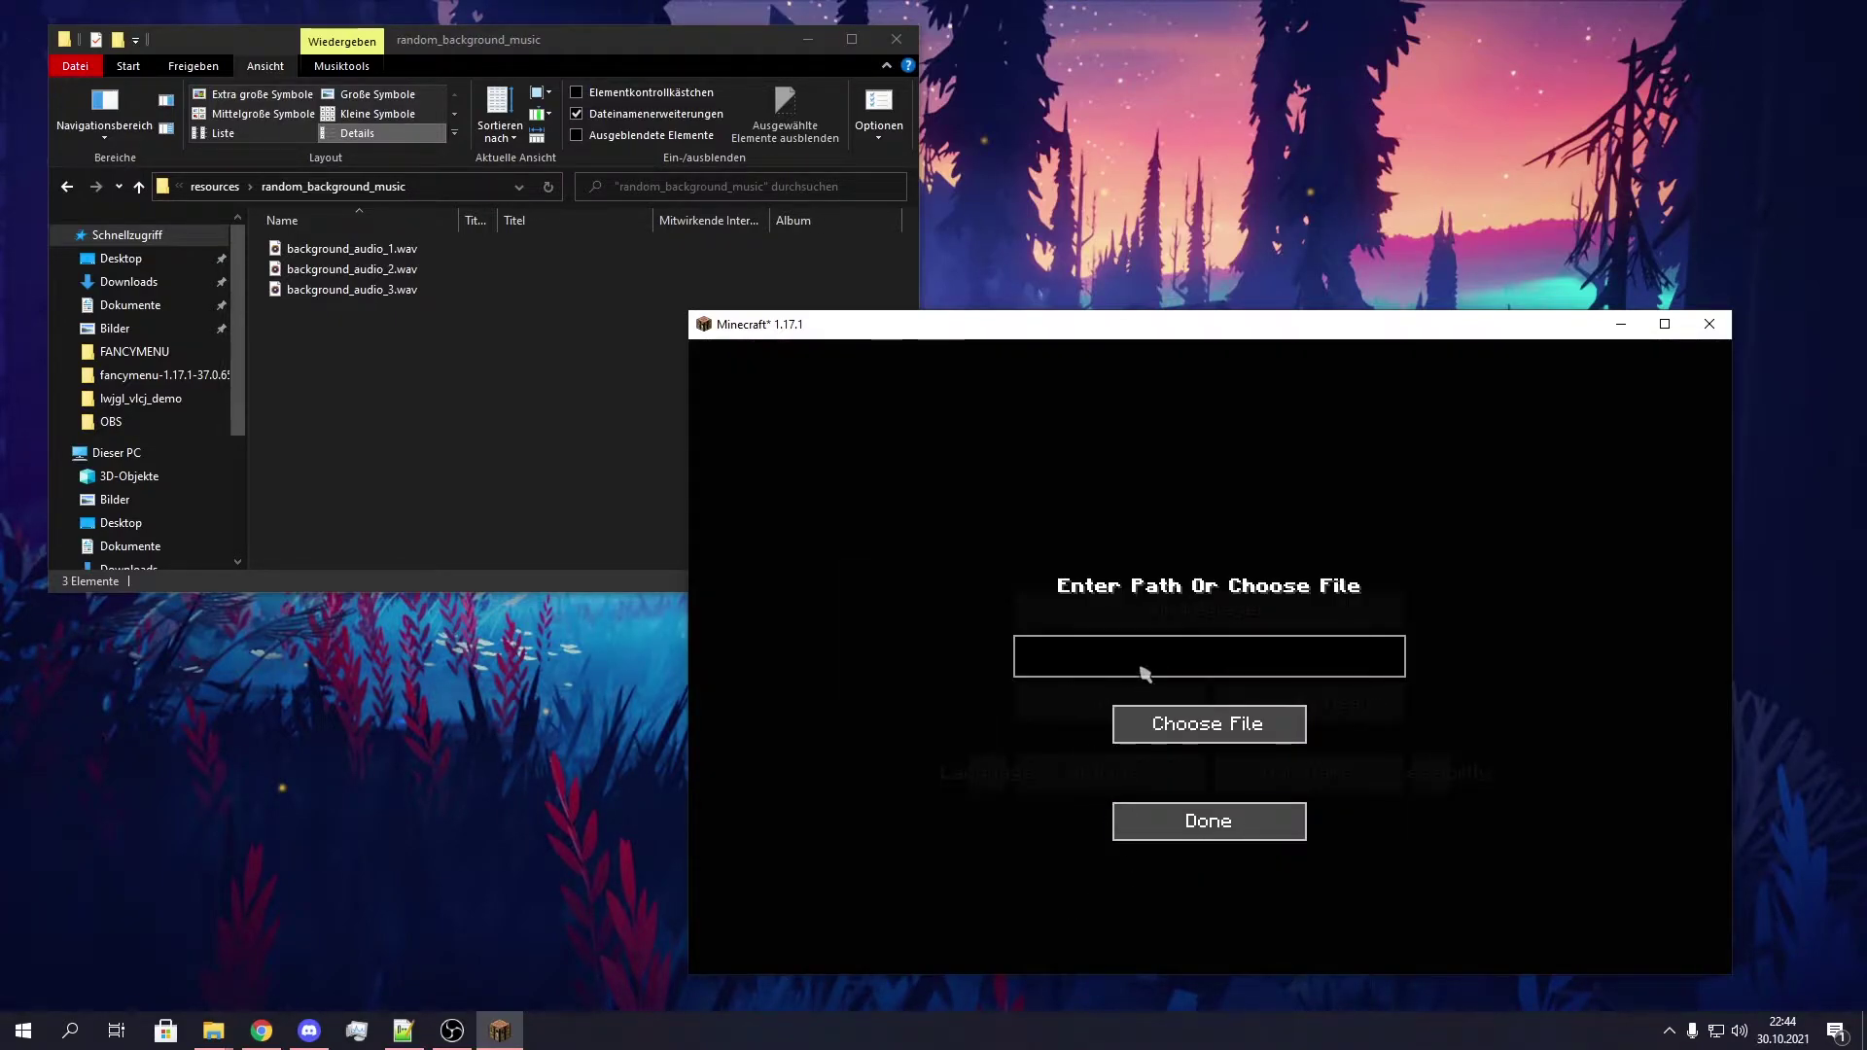
pyautogui.click(1160, 717)
pyautogui.click(1153, 481)
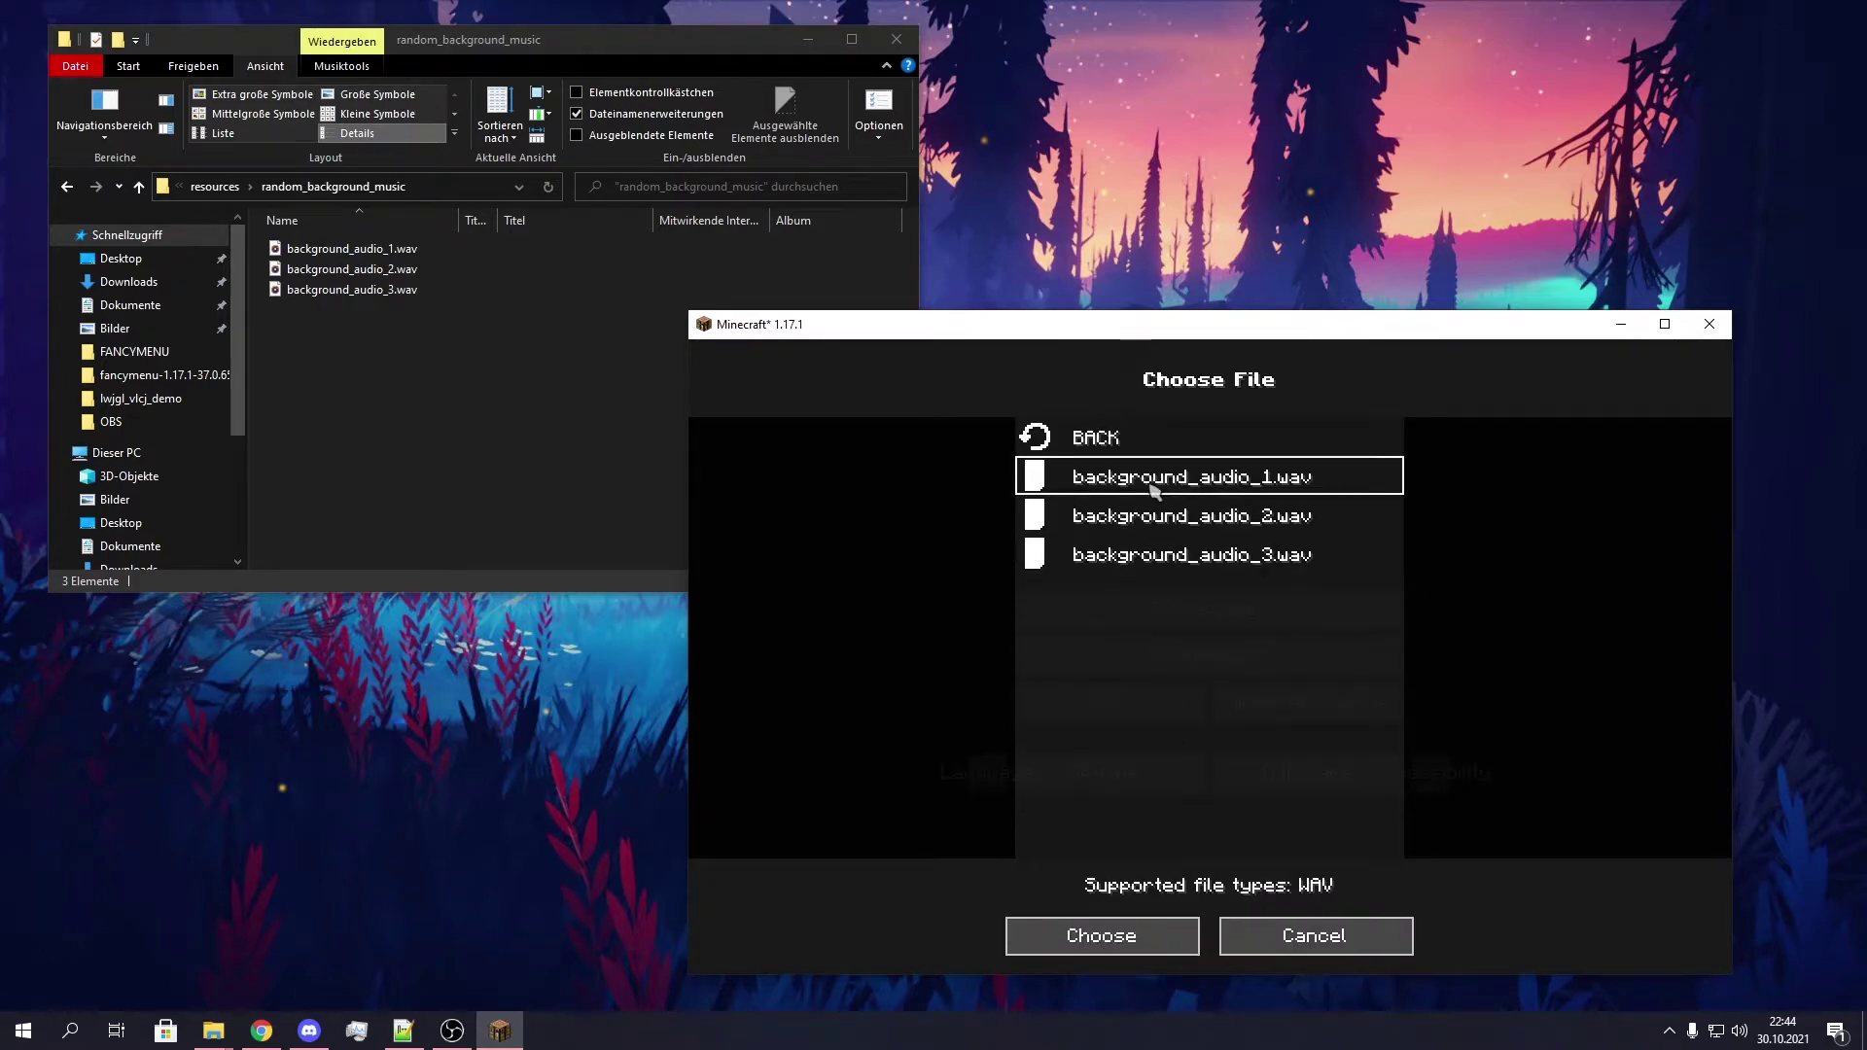
pyautogui.click(1167, 936)
pyautogui.click(1154, 826)
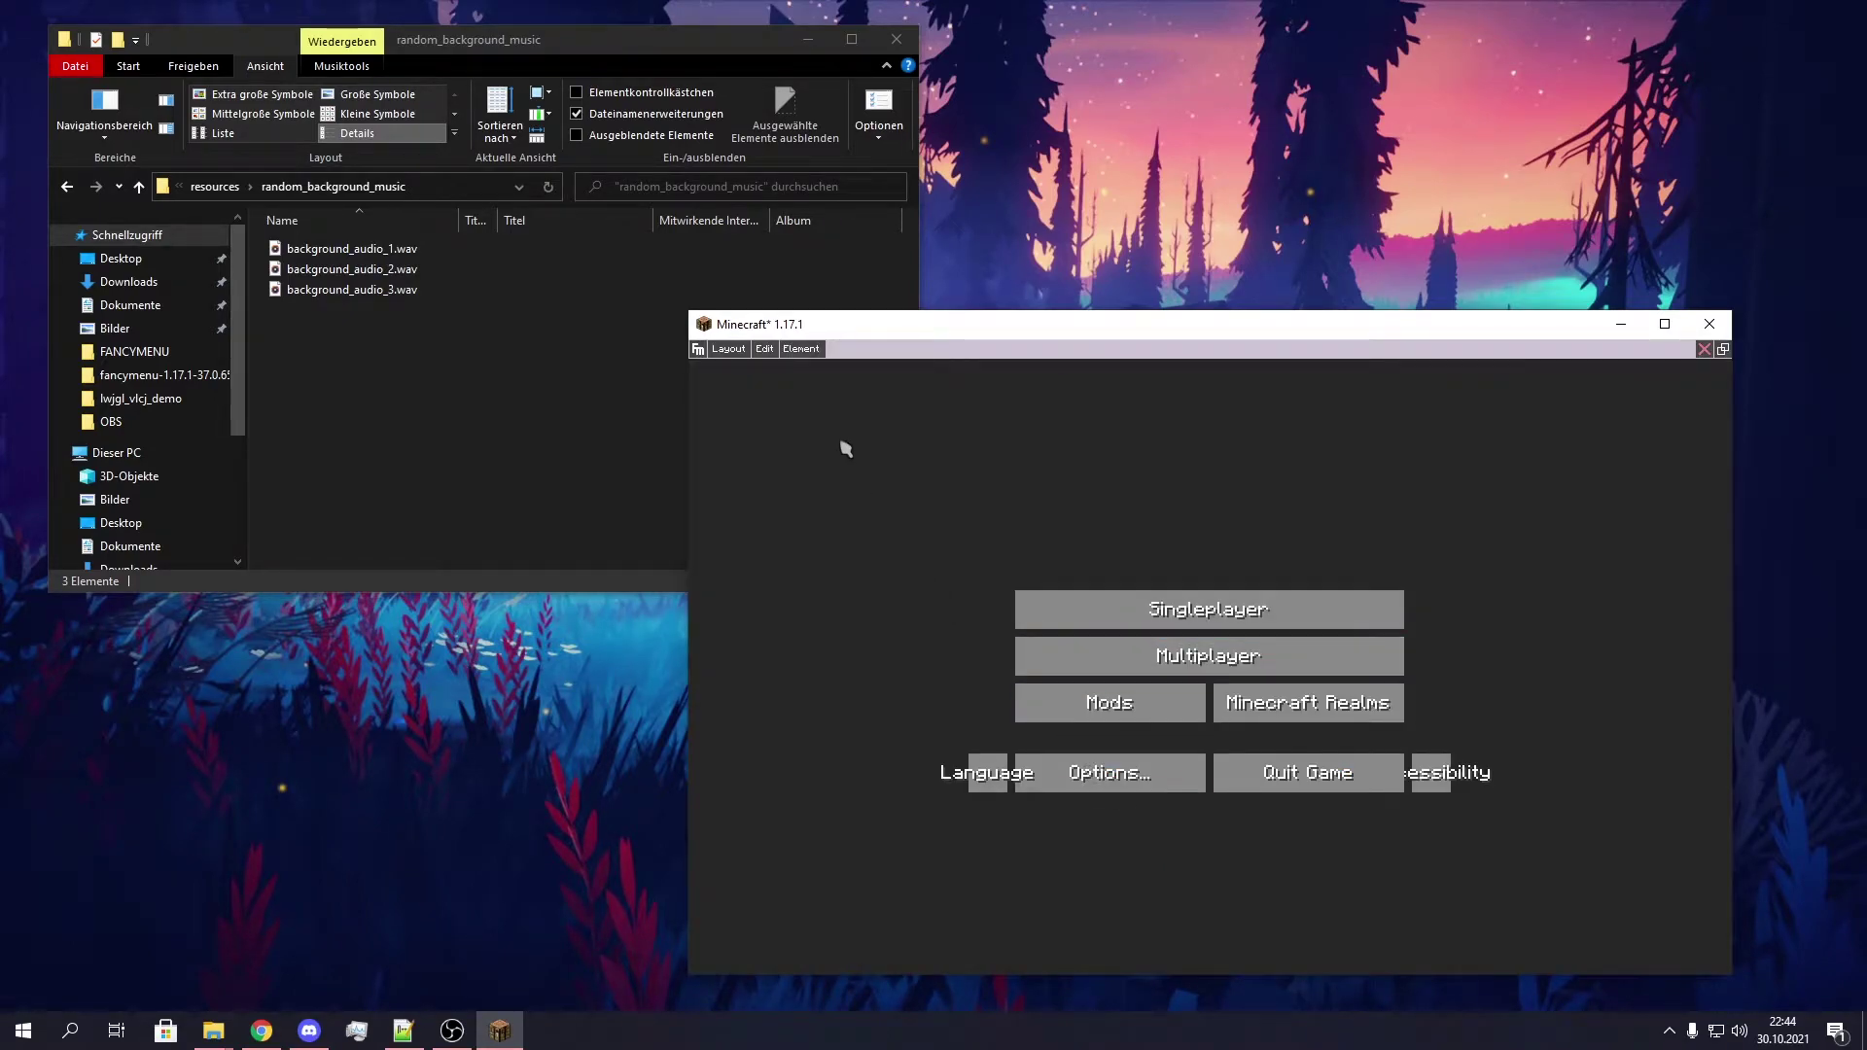
pyautogui.click(722, 352)
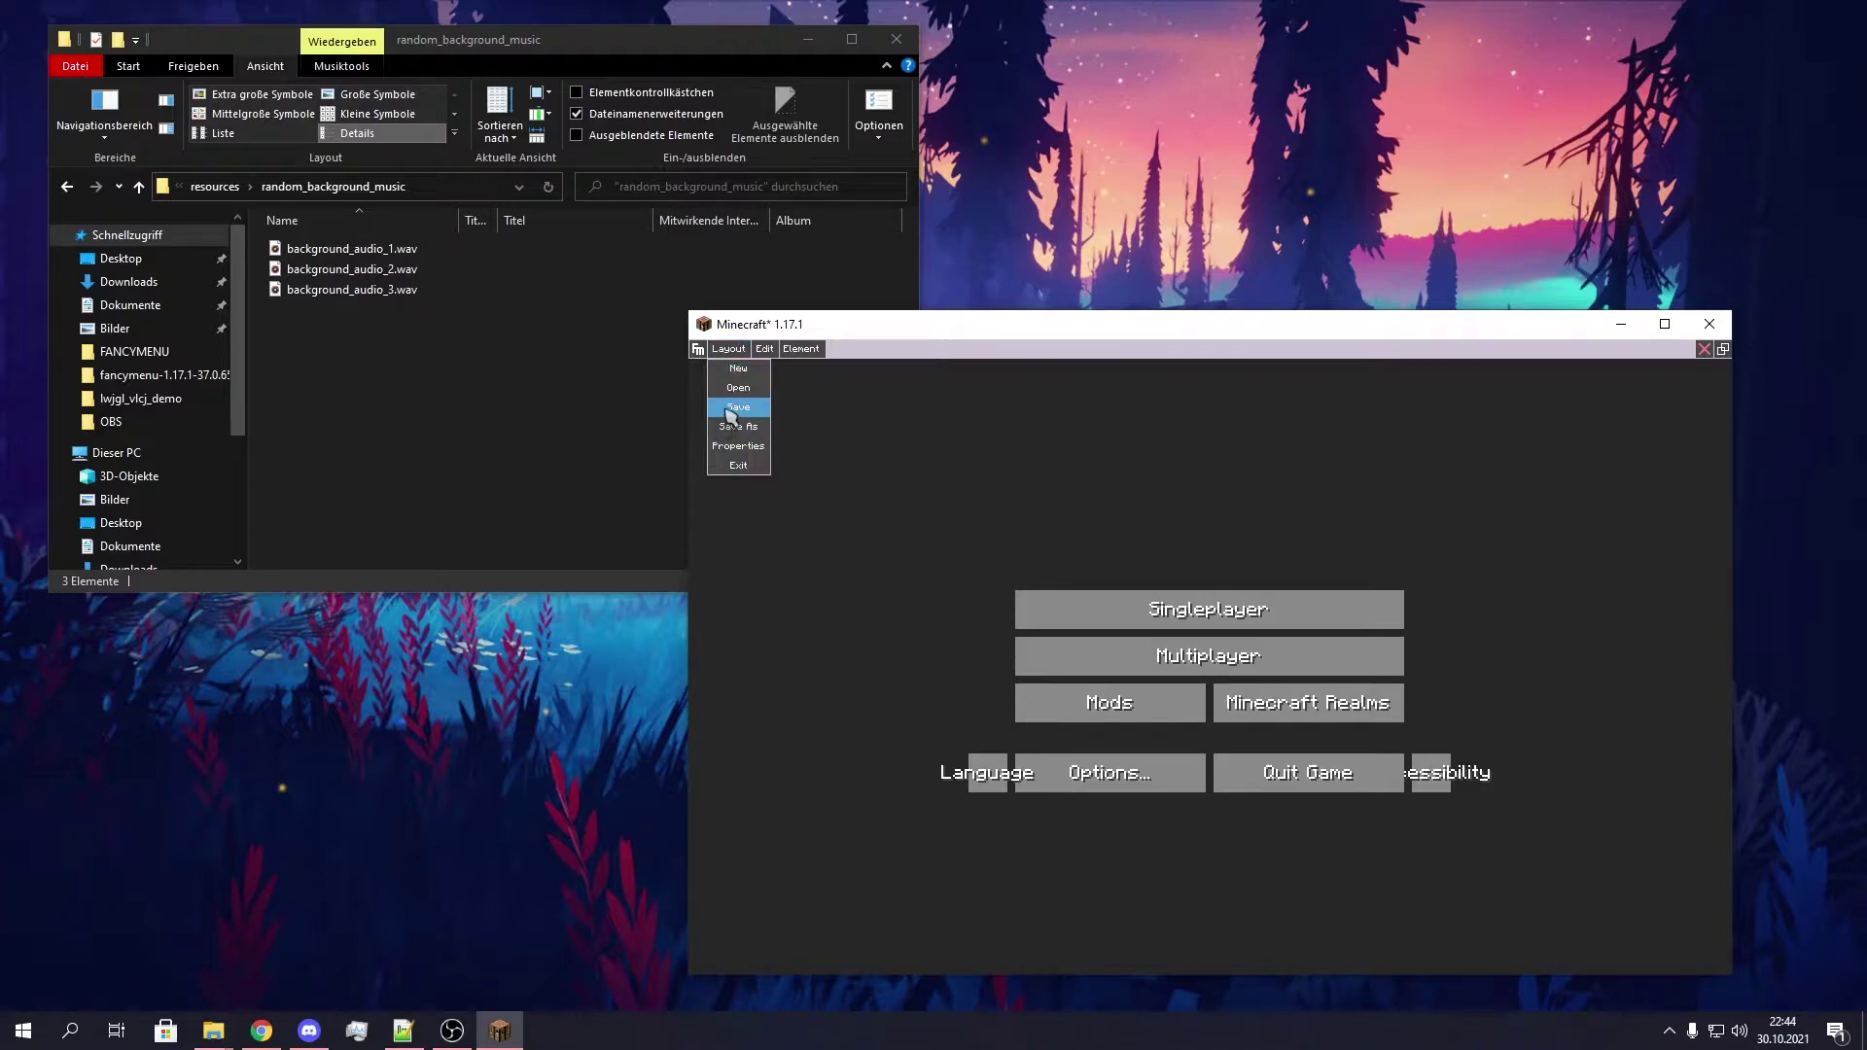
# Save the layout under the name random_background_music_1
pyautogui.click(727, 407)
pyautogui.write('random_ba')
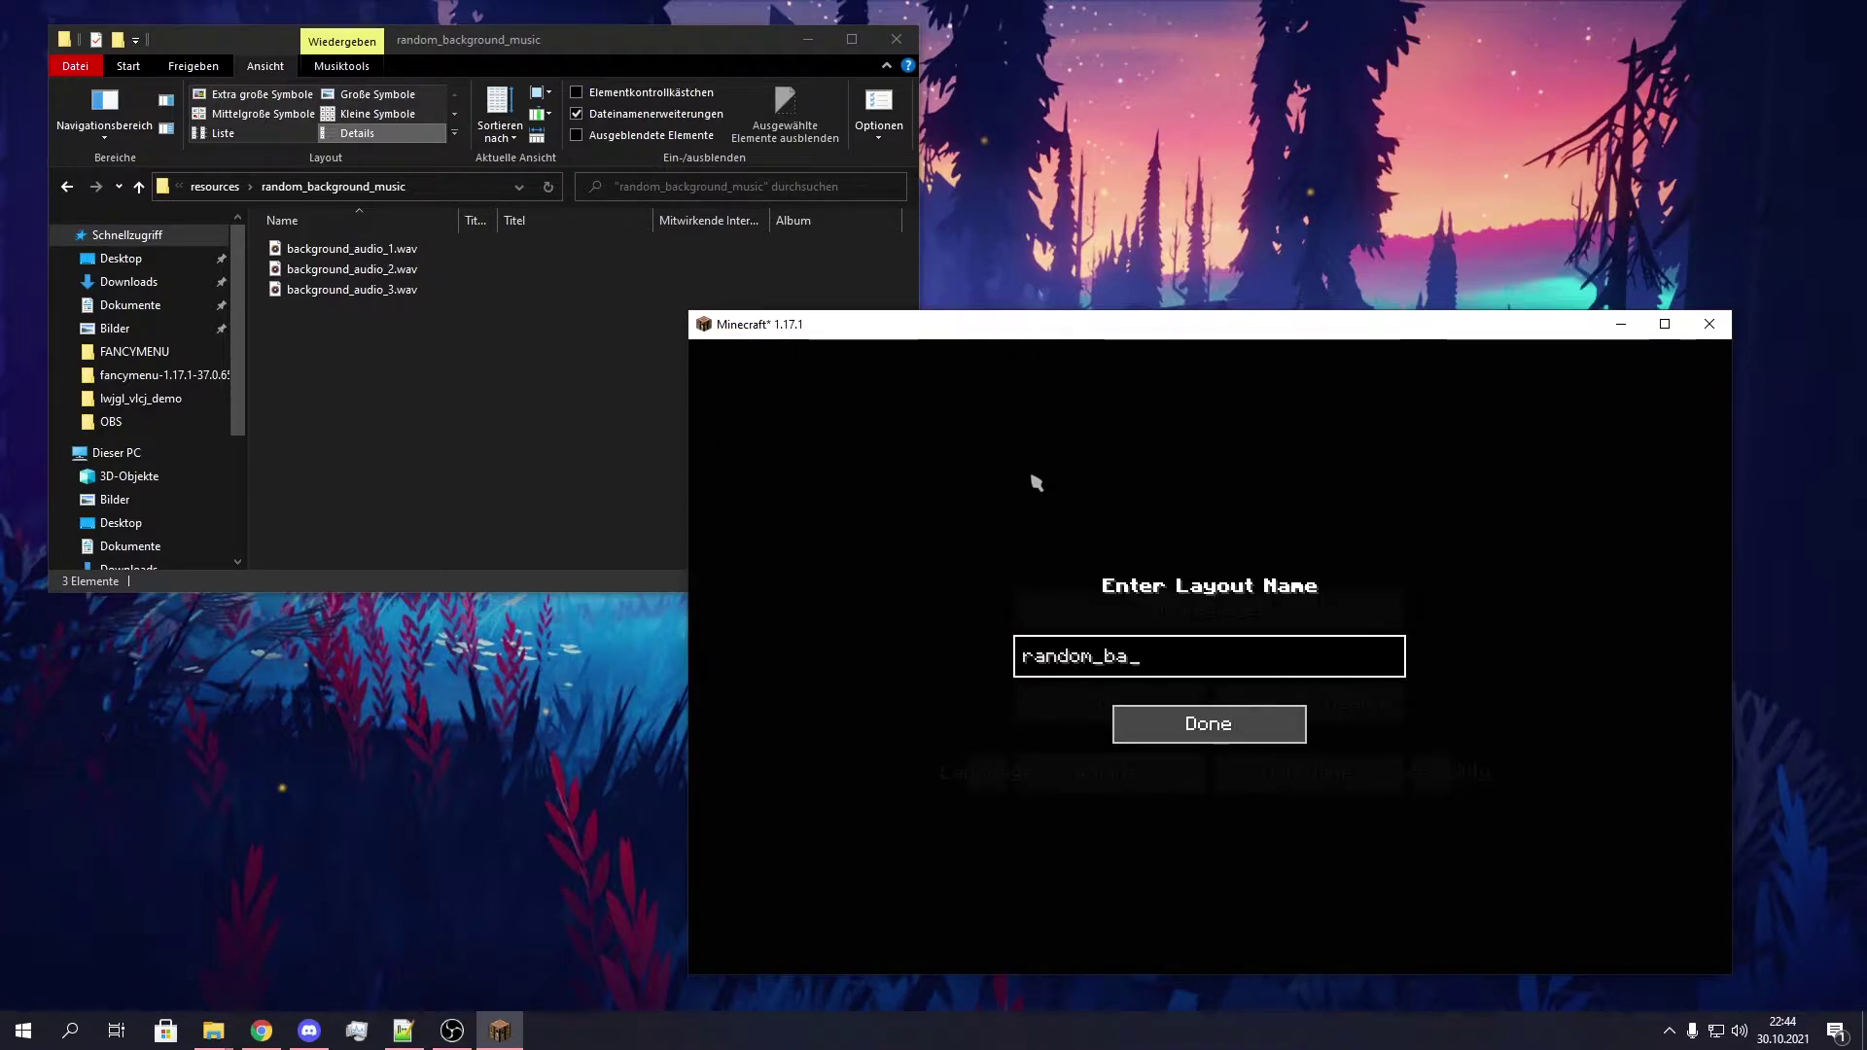
pyautogui.write('ckground_music_1')
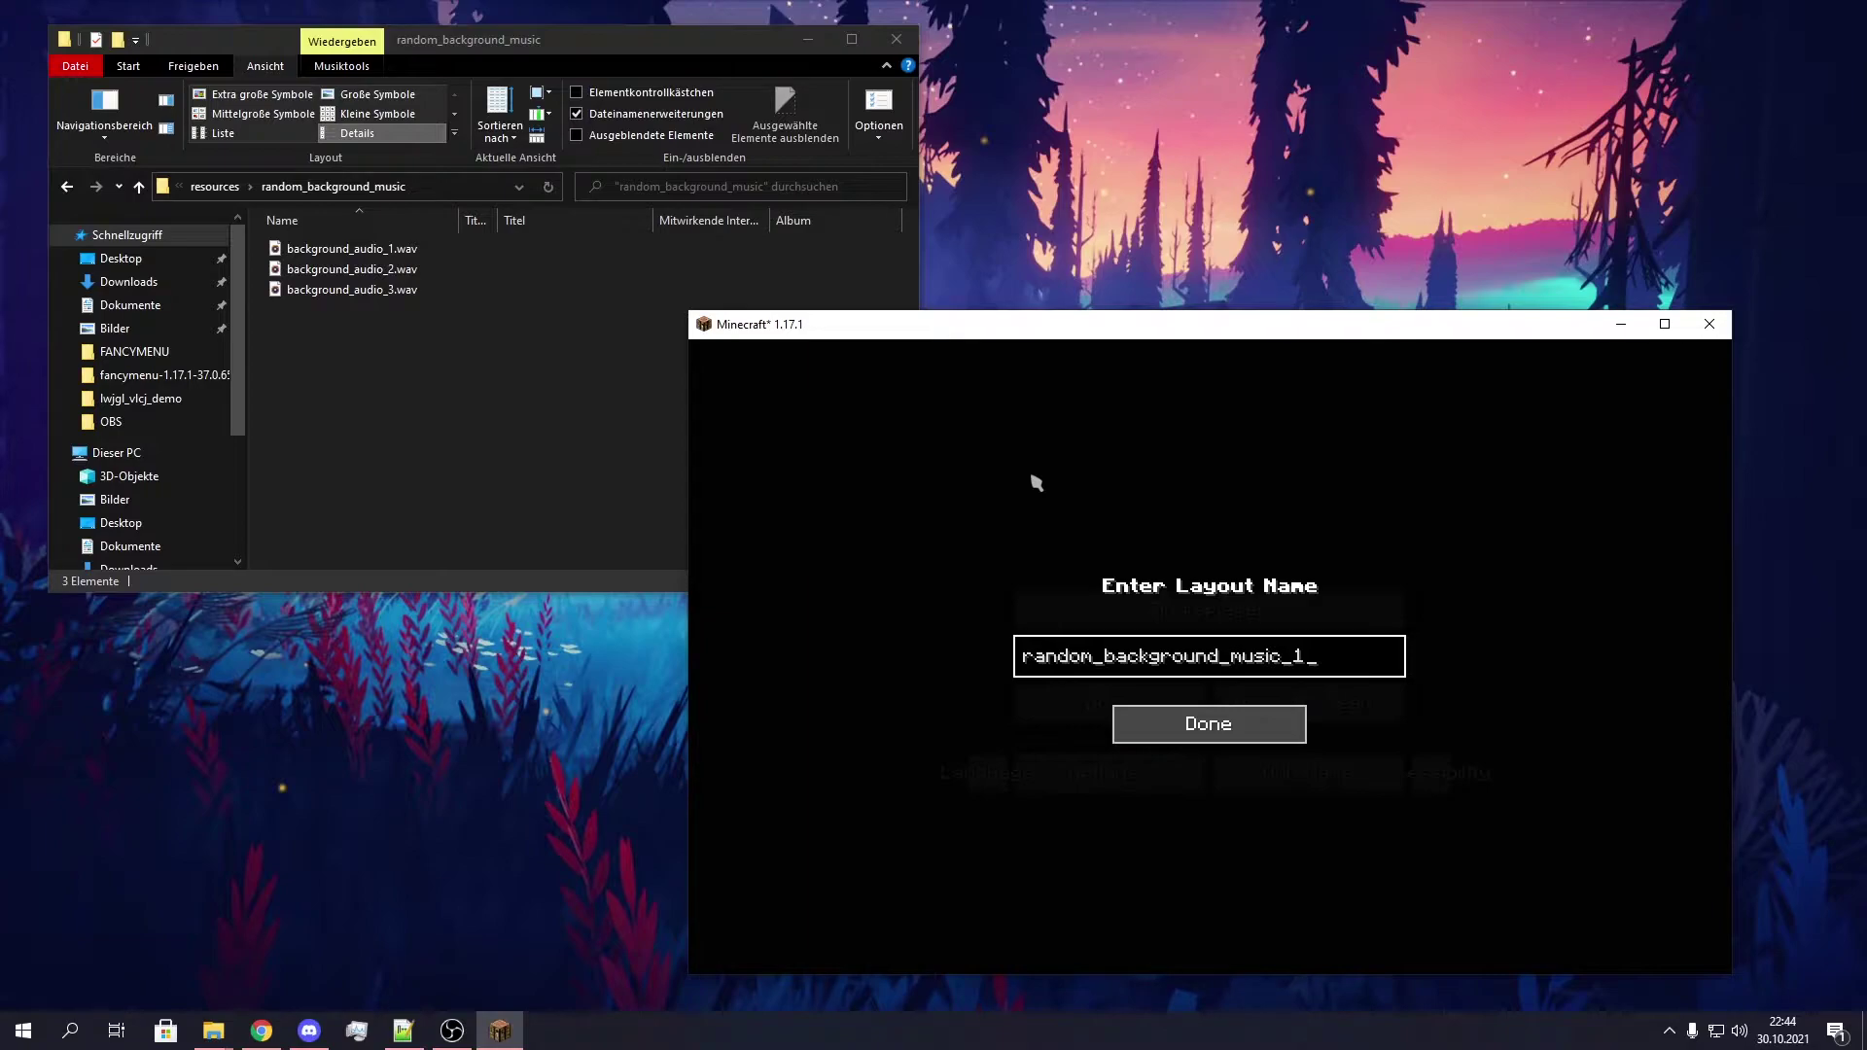
pyautogui.click(1158, 730)
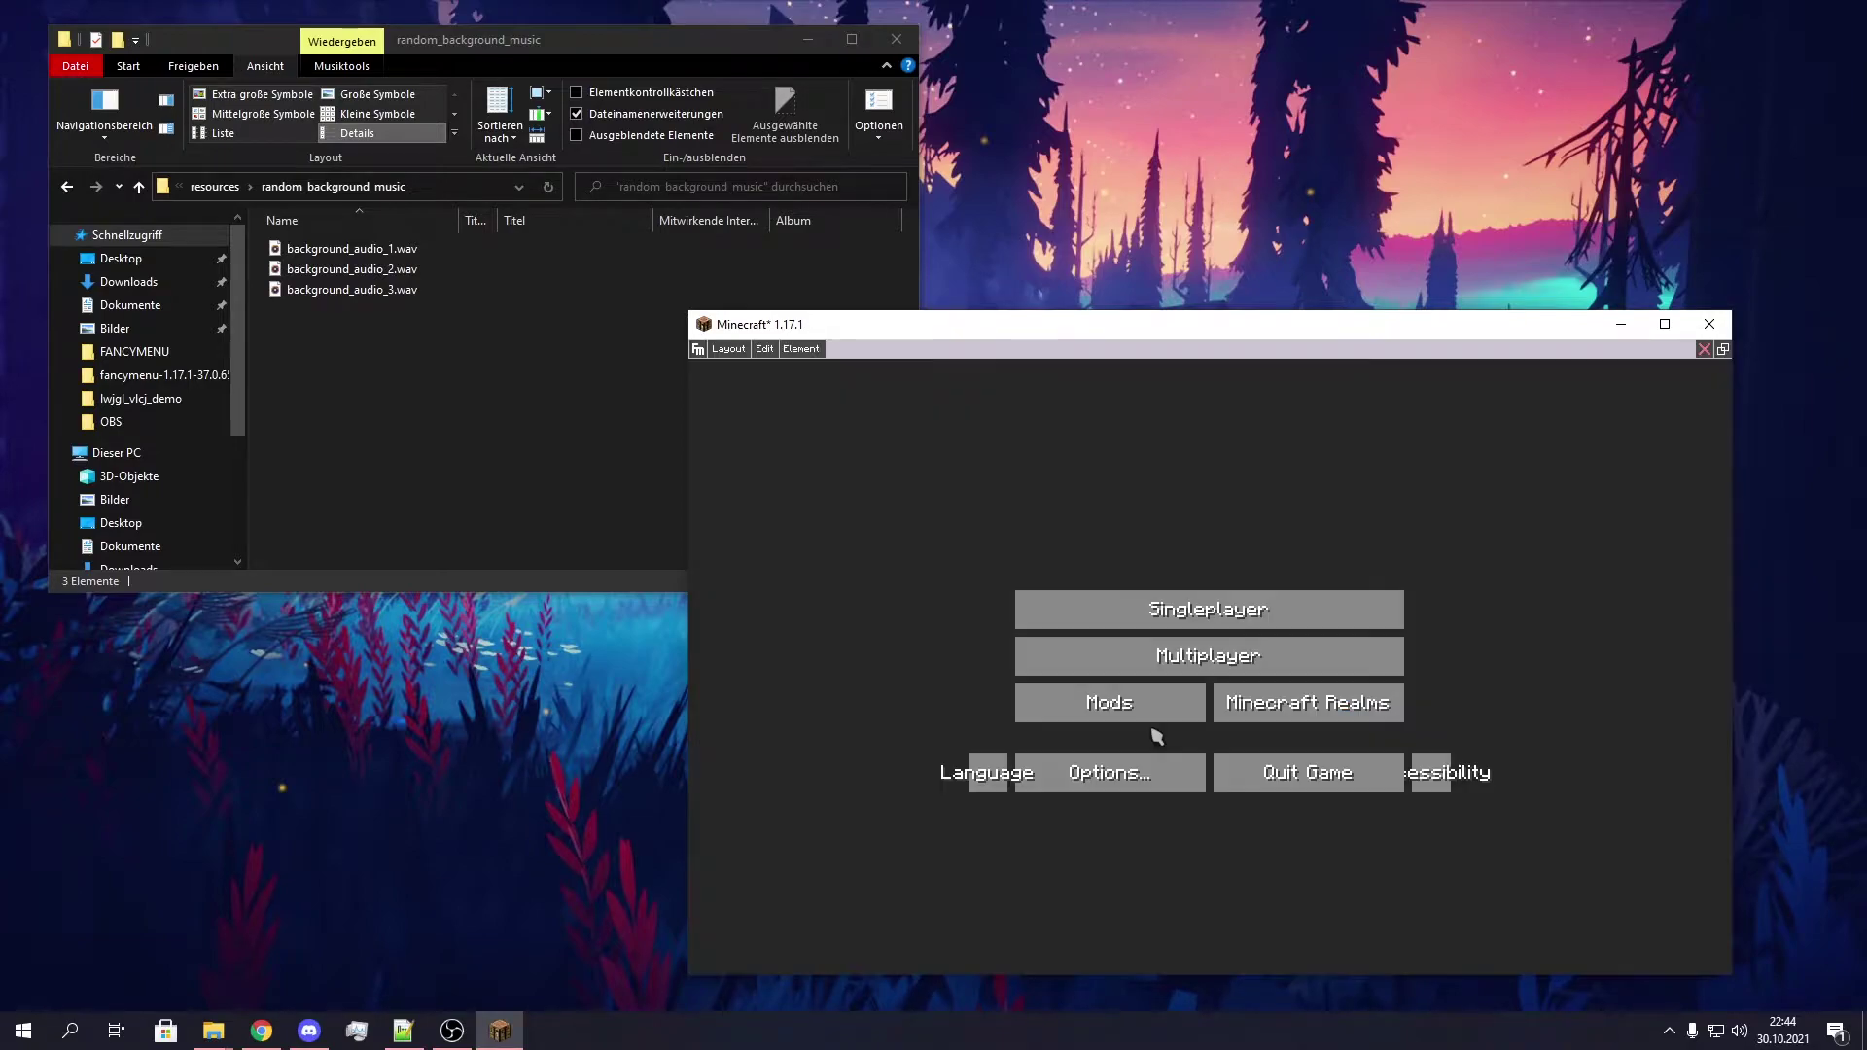
pyautogui.click(725, 349)
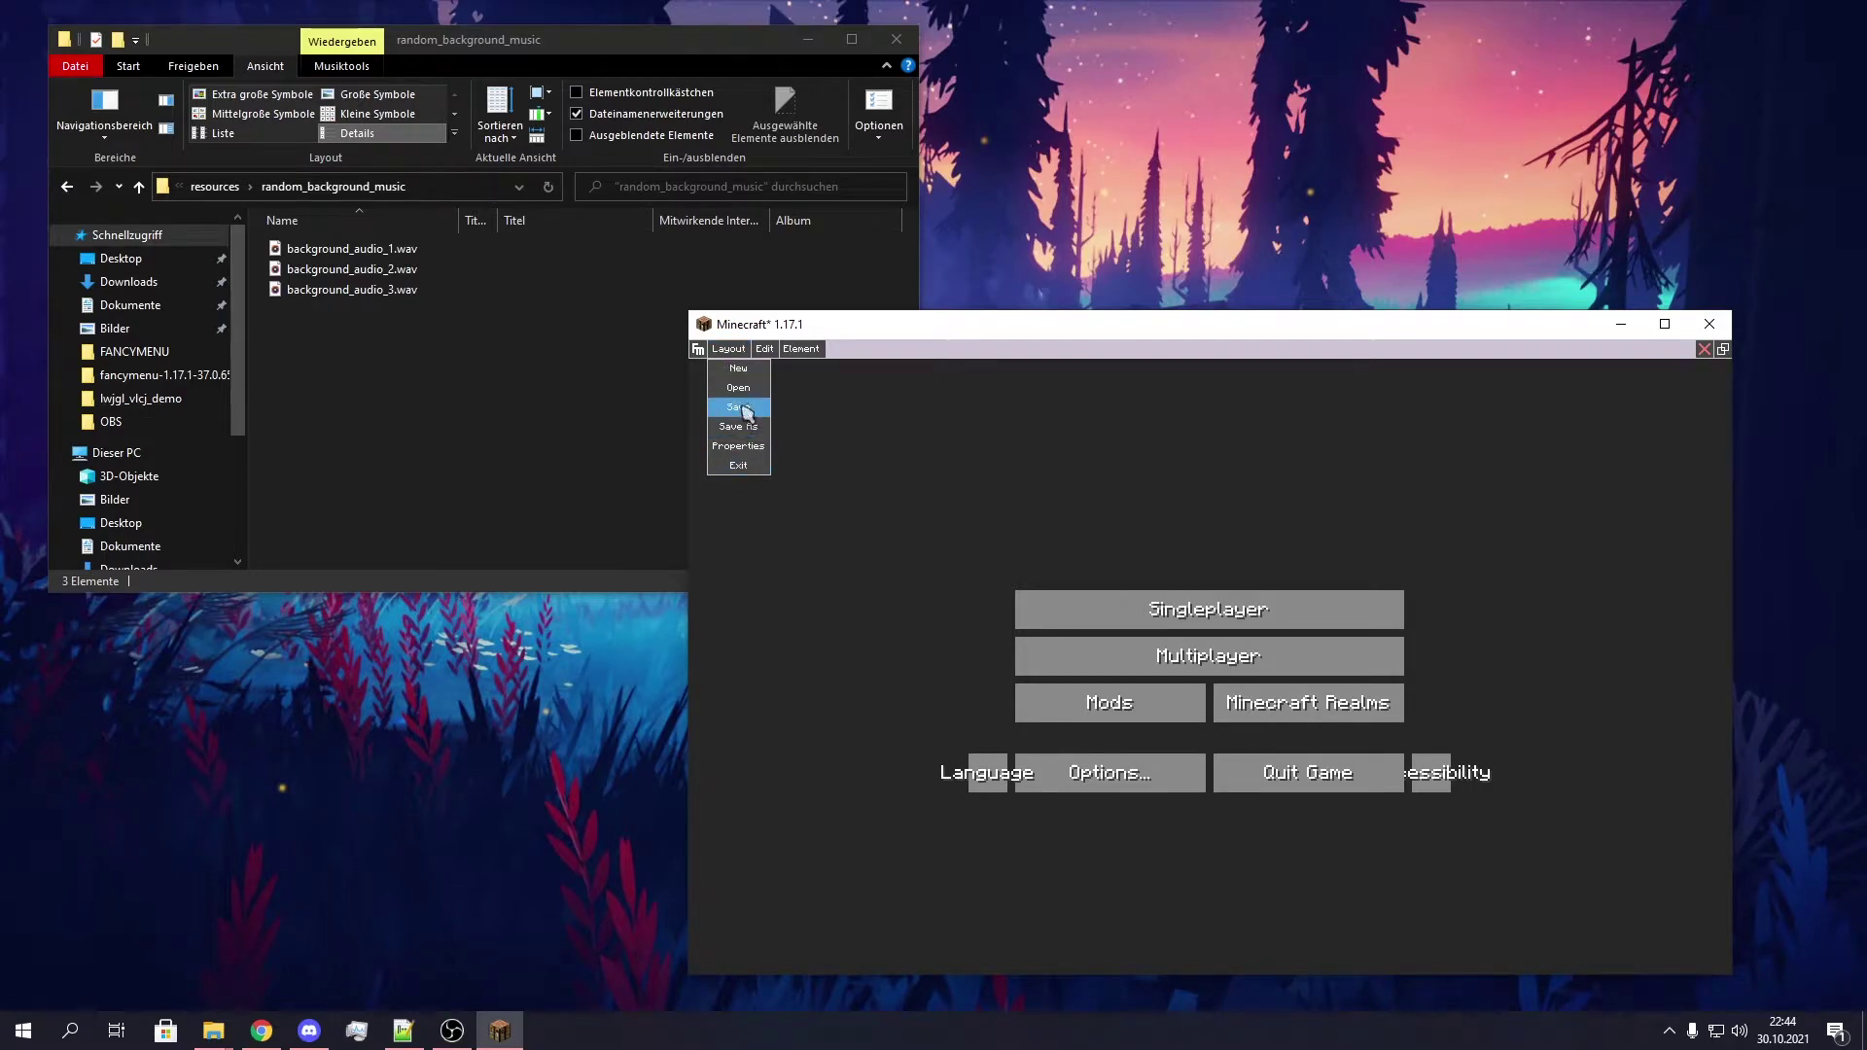
pyautogui.click(746, 410)
# Exit the layout editor and confirm leaving
pyautogui.click(728, 349)
pyautogui.click(738, 465)
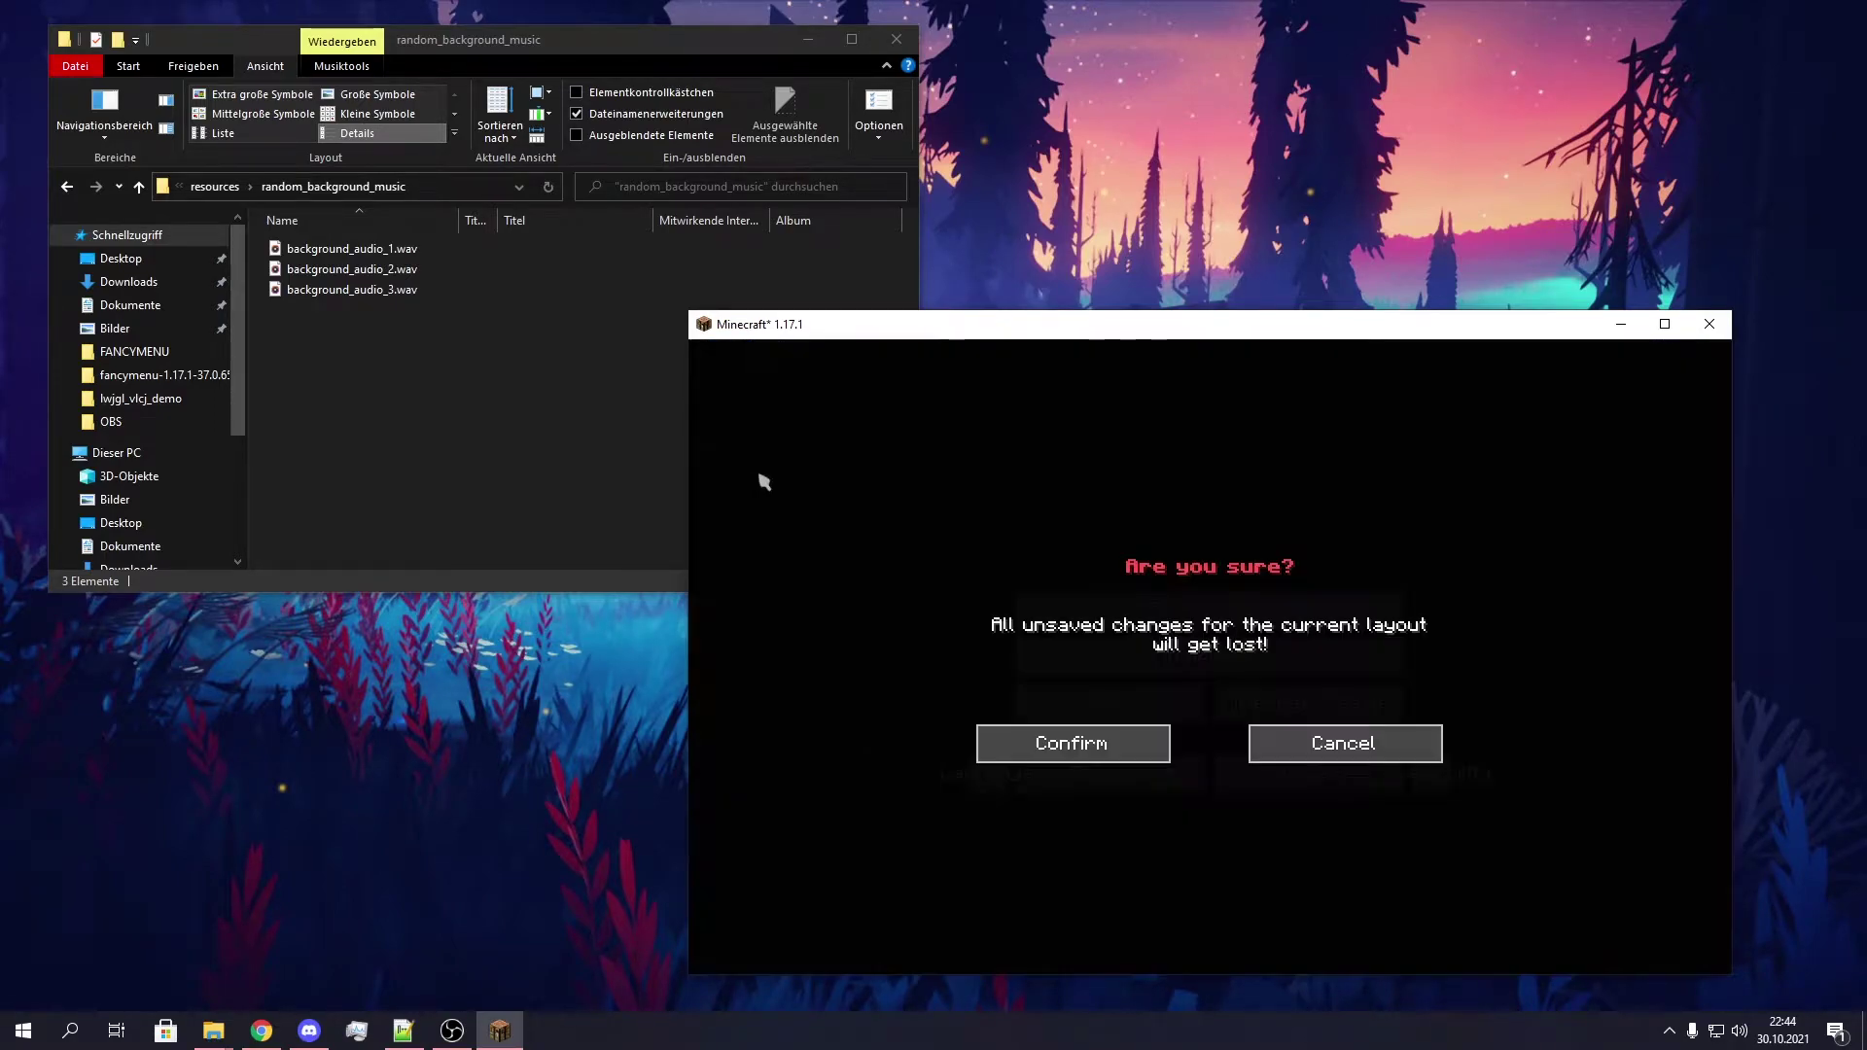
pyautogui.click(1006, 736)
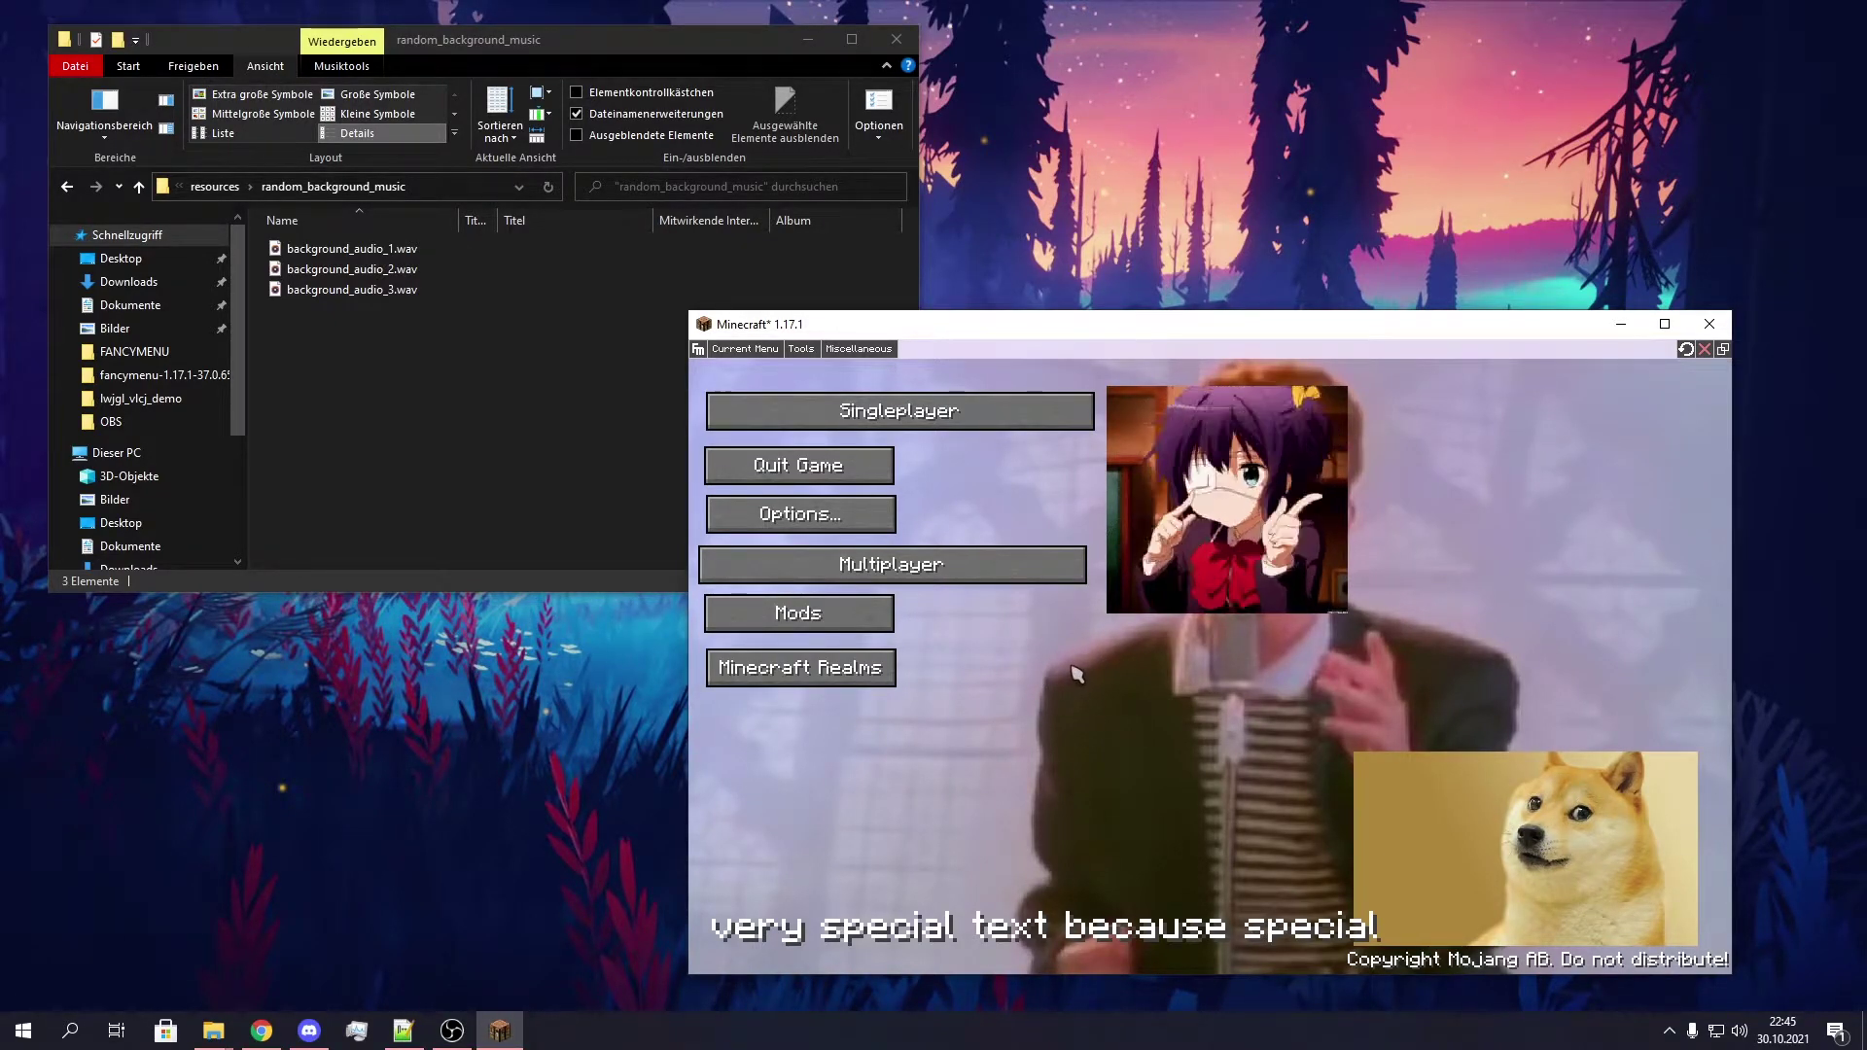
# Create a second new layout for the title screen
pyautogui.click(746, 353)
pyautogui.click(754, 387)
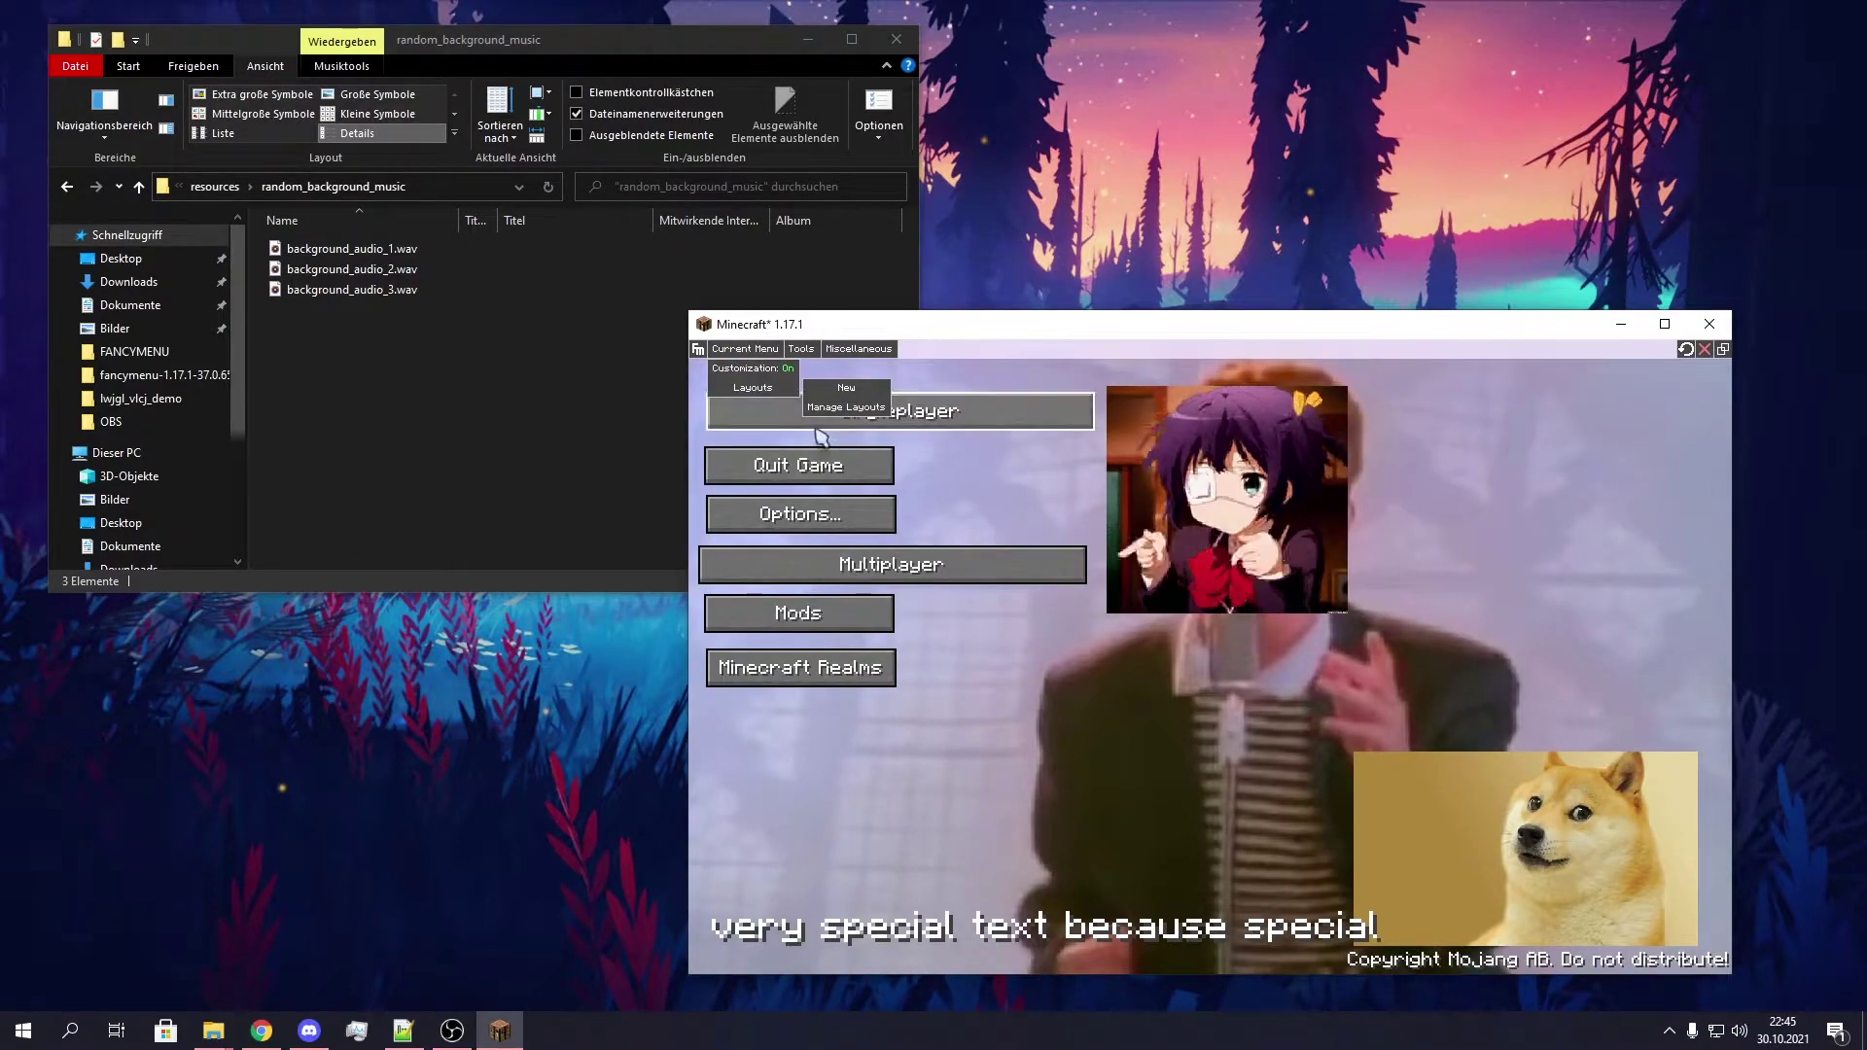
pyautogui.click(839, 387)
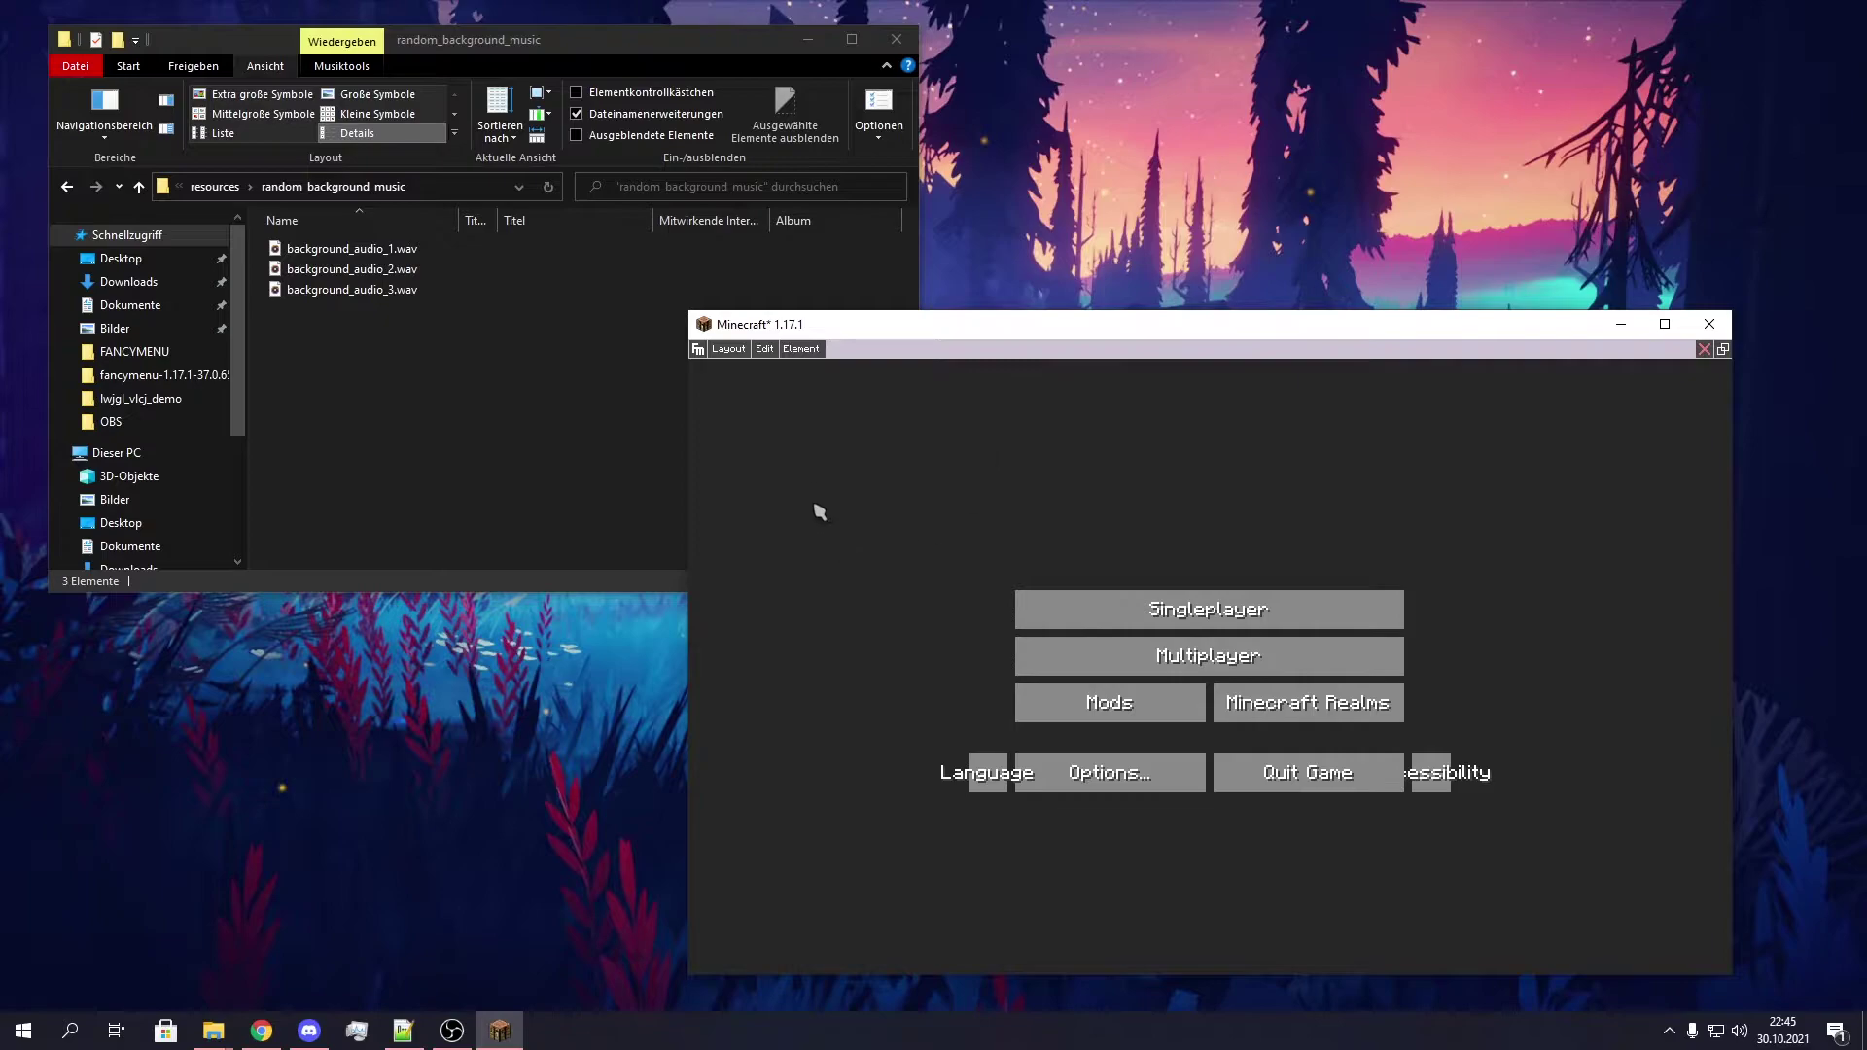
# Turn on Random Mode and set the layout's random group to 1
pyautogui.rightClick(856, 475)
pyautogui.click(929, 540)
pyautogui.click(908, 561)
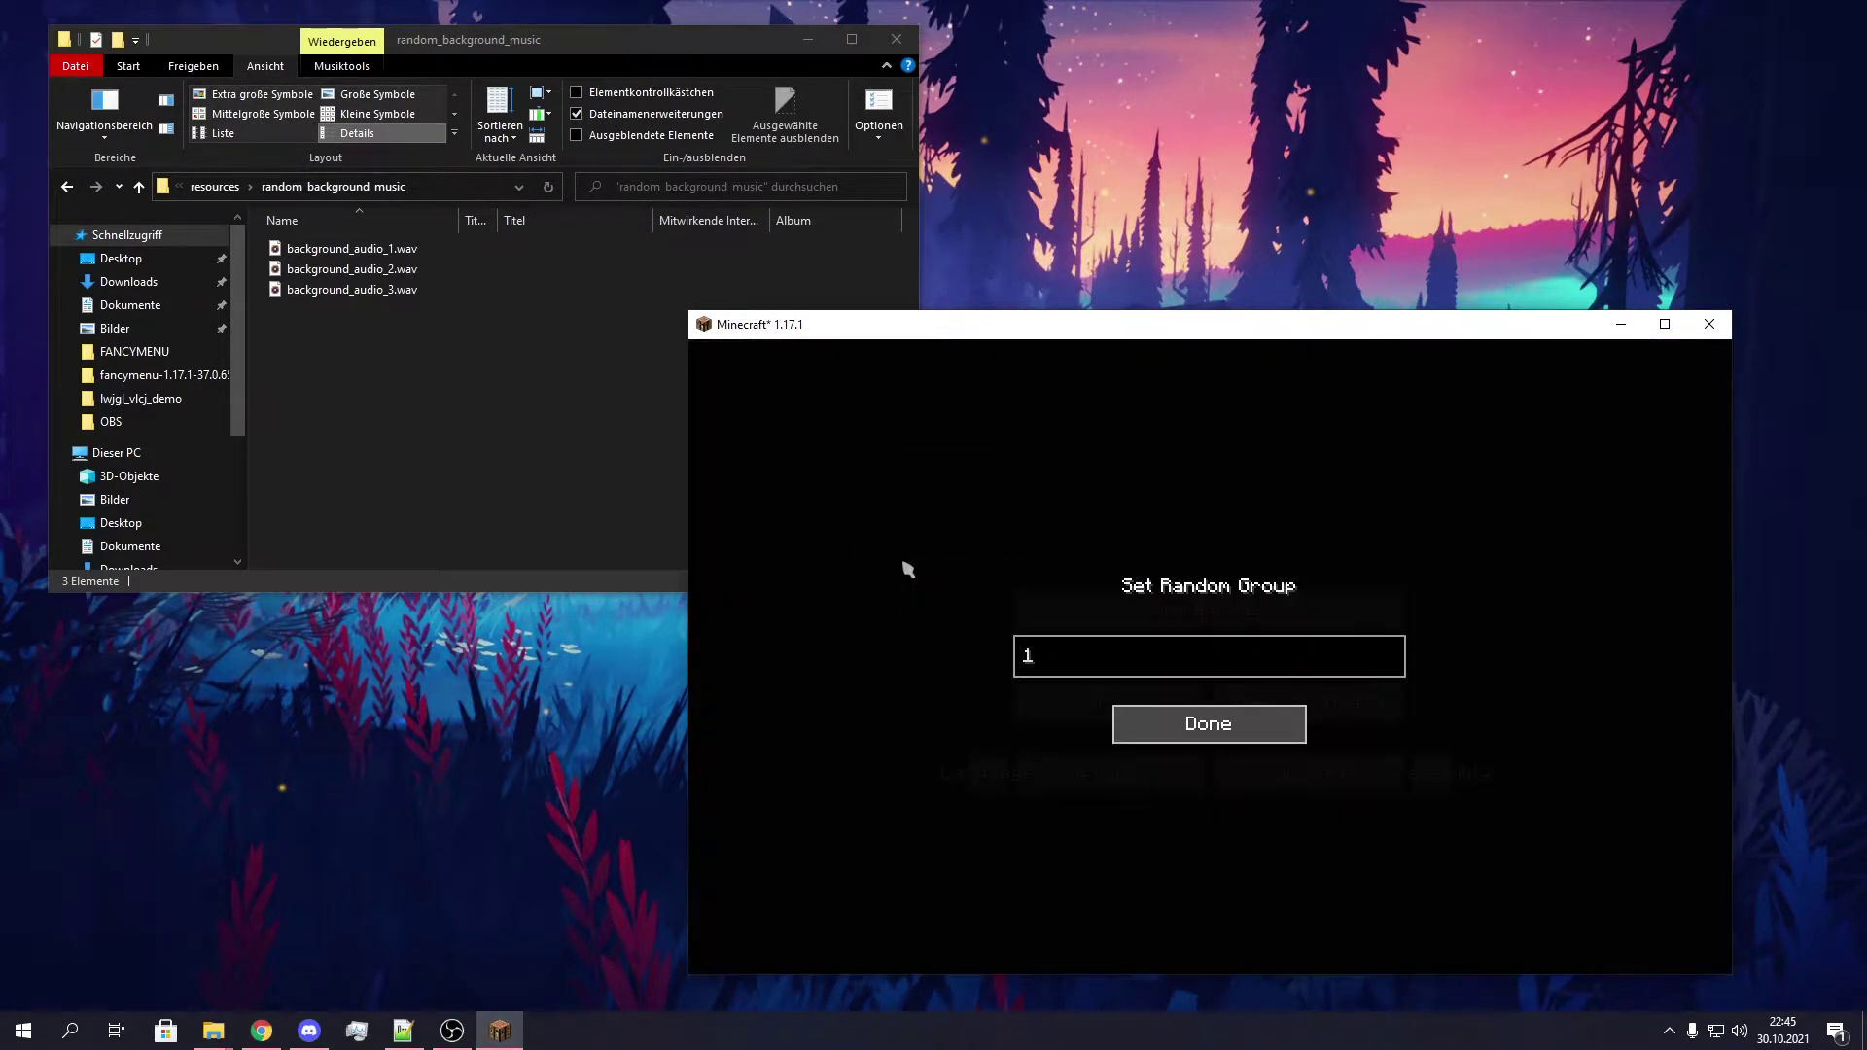
pyautogui.click(1134, 732)
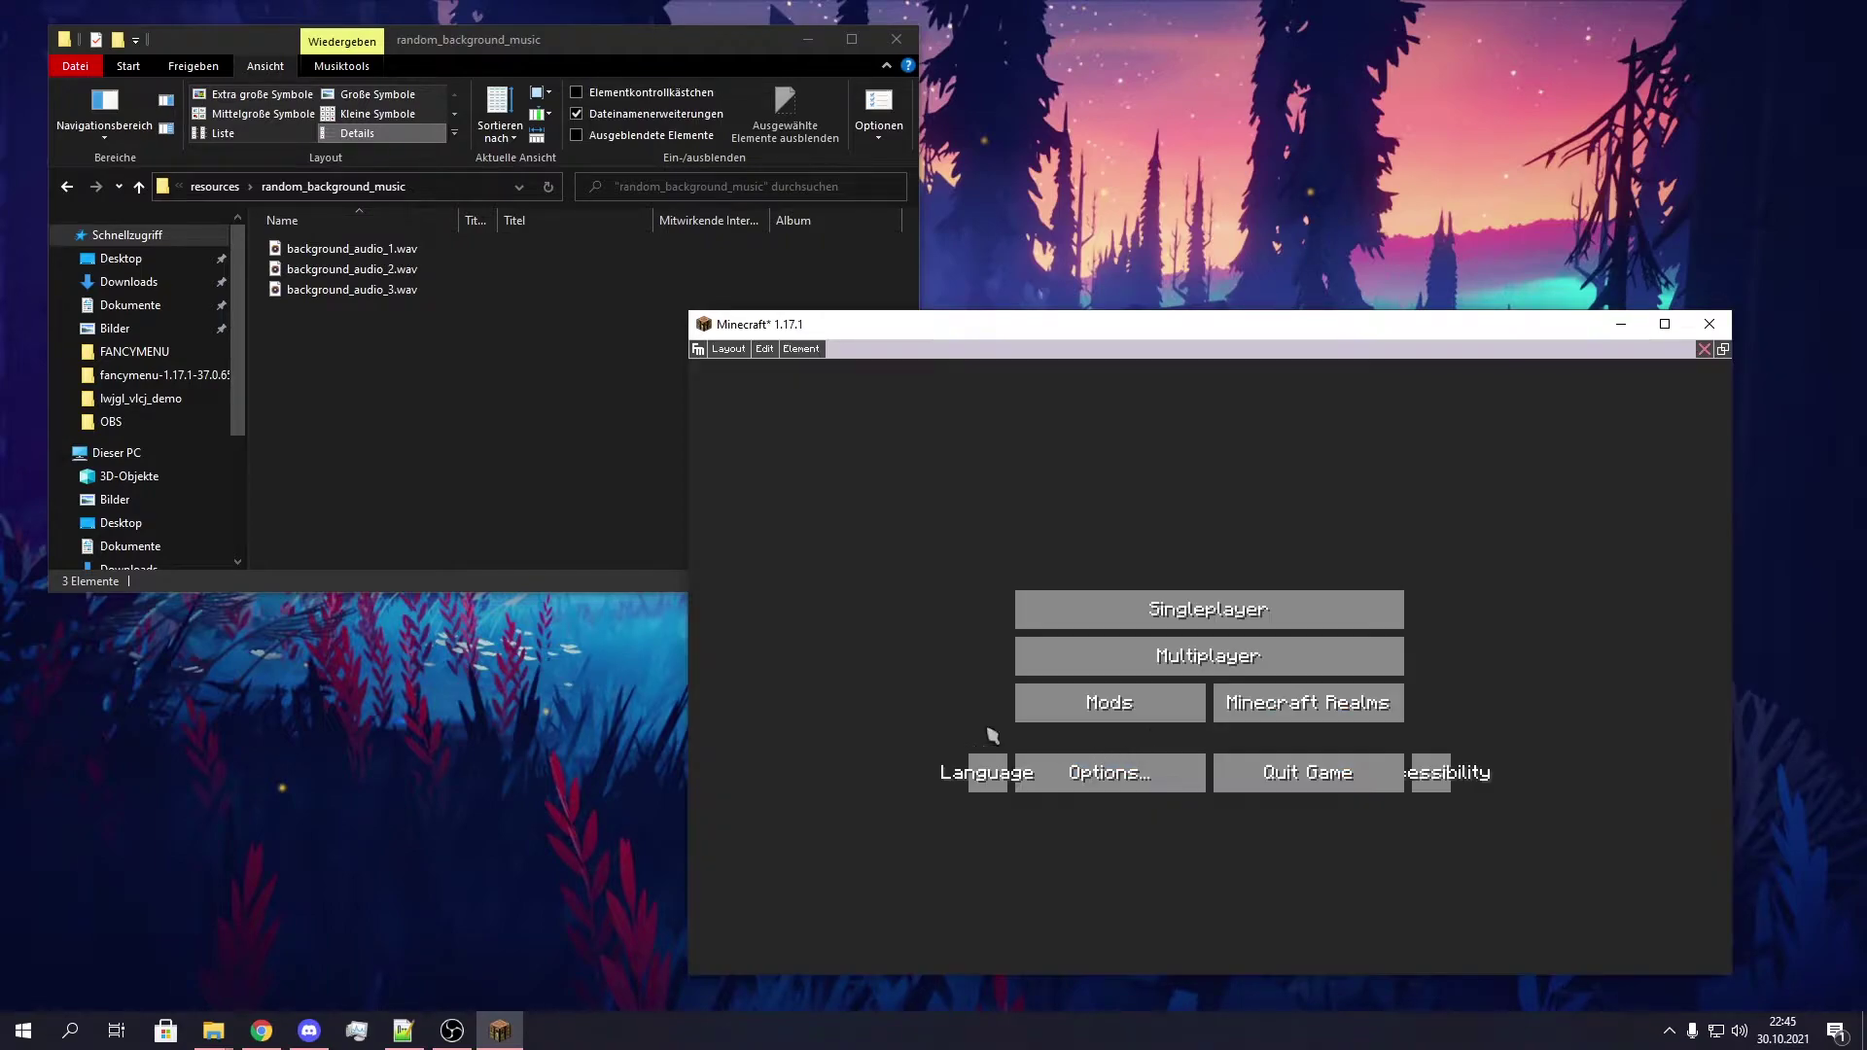
# Add an audio element to the layout using background_audio_2.wav
pyautogui.rightClick(848, 471)
pyautogui.moveTo(897, 793)
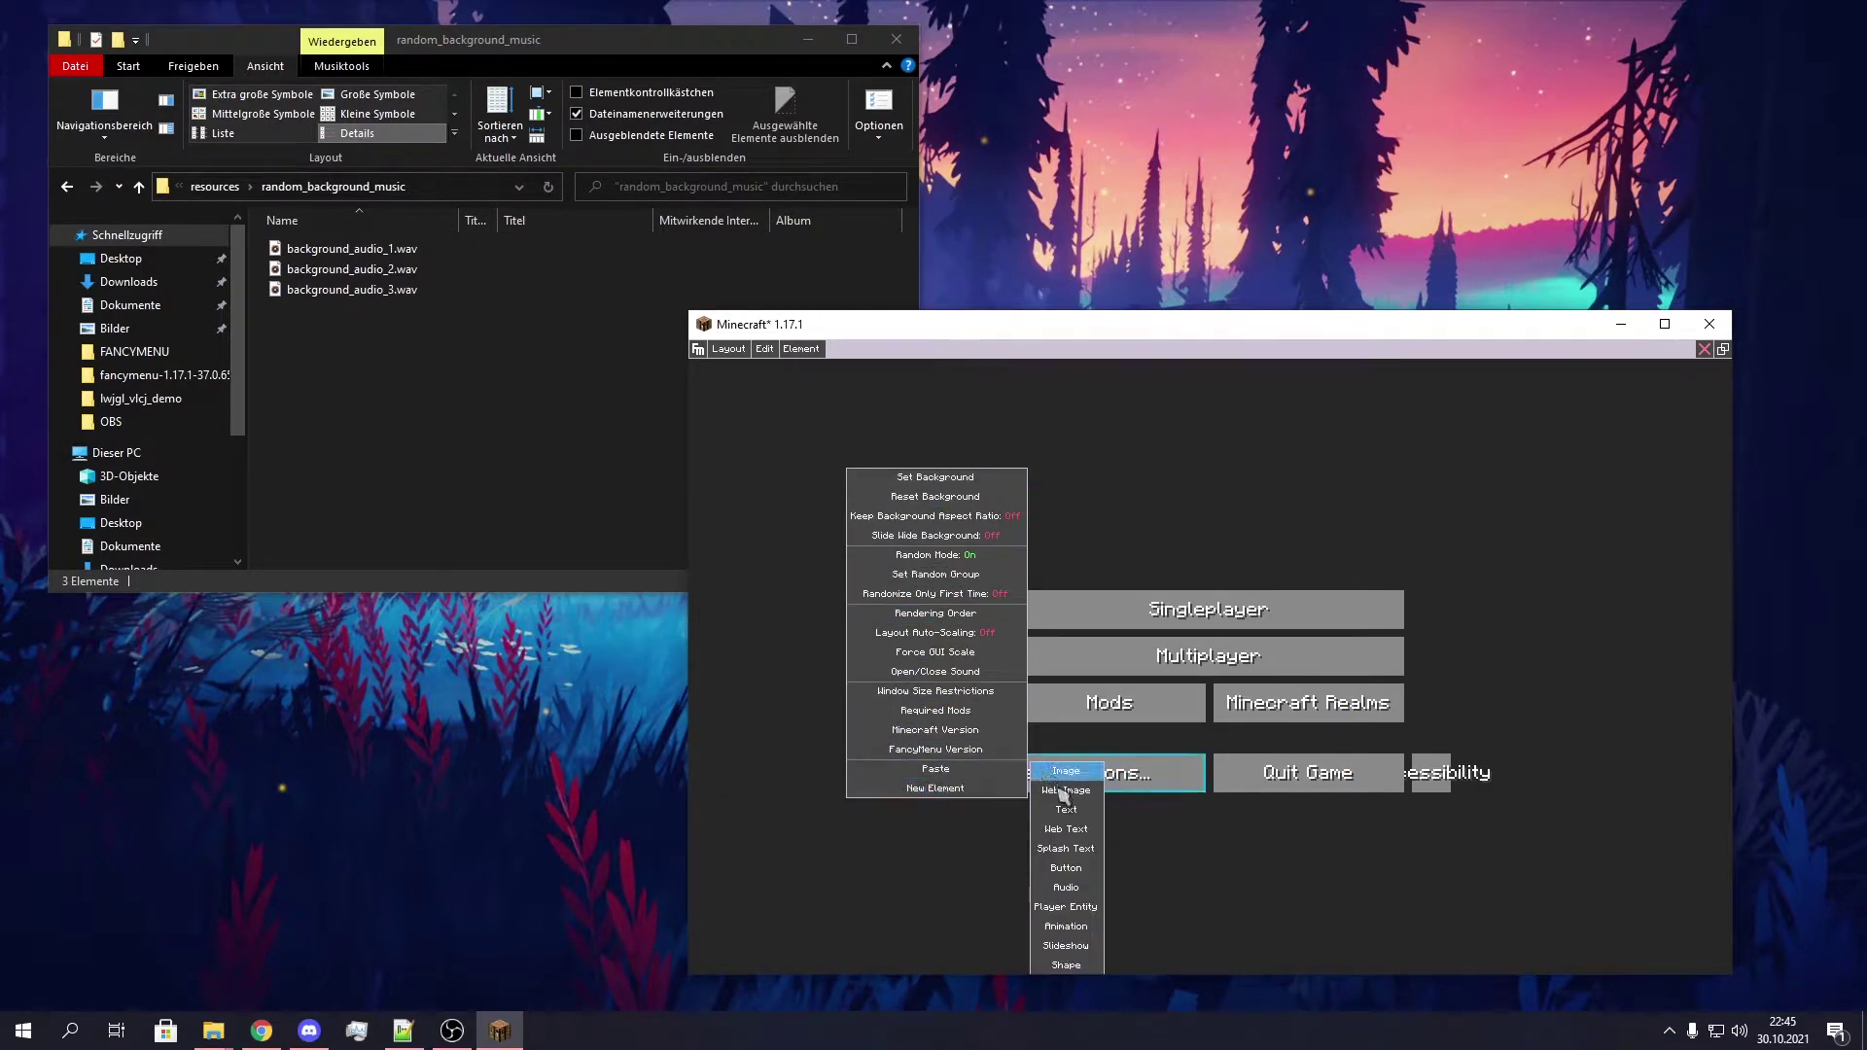
pyautogui.click(1065, 888)
pyautogui.click(1167, 724)
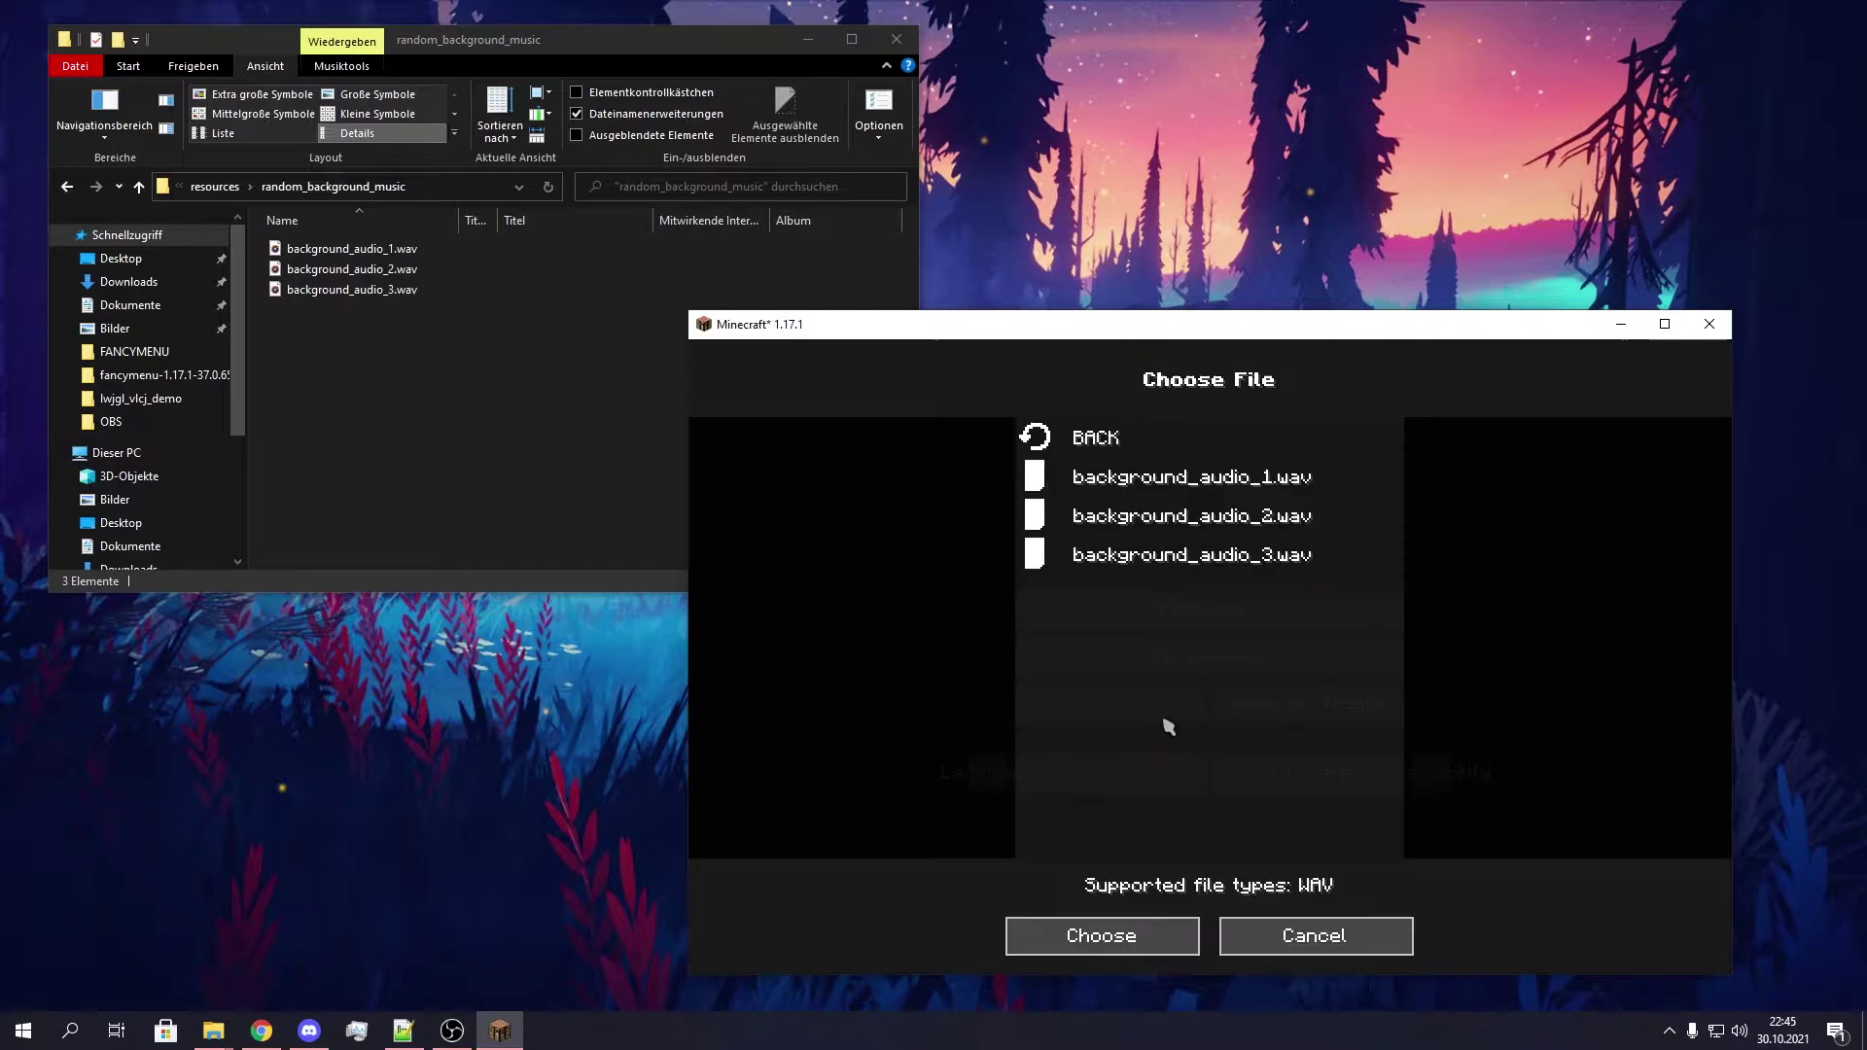
pyautogui.doubleClick(1150, 522)
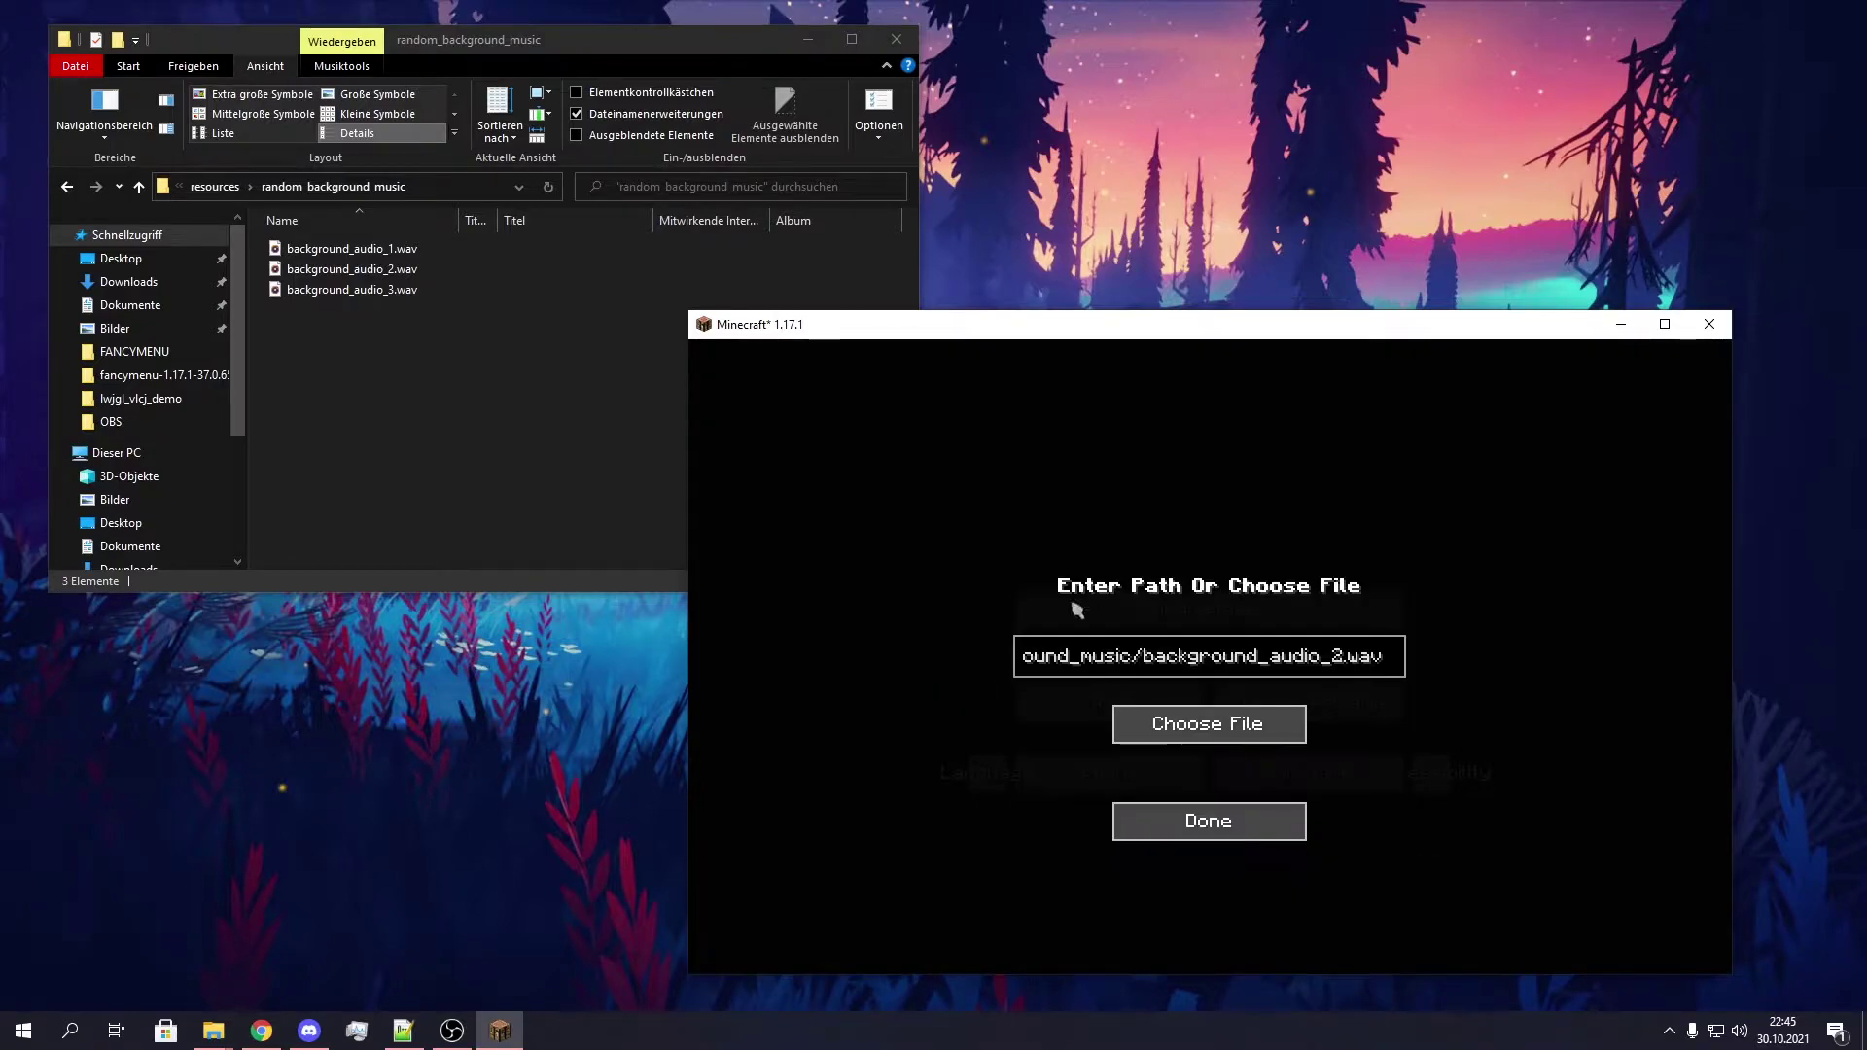
pyautogui.click(1126, 818)
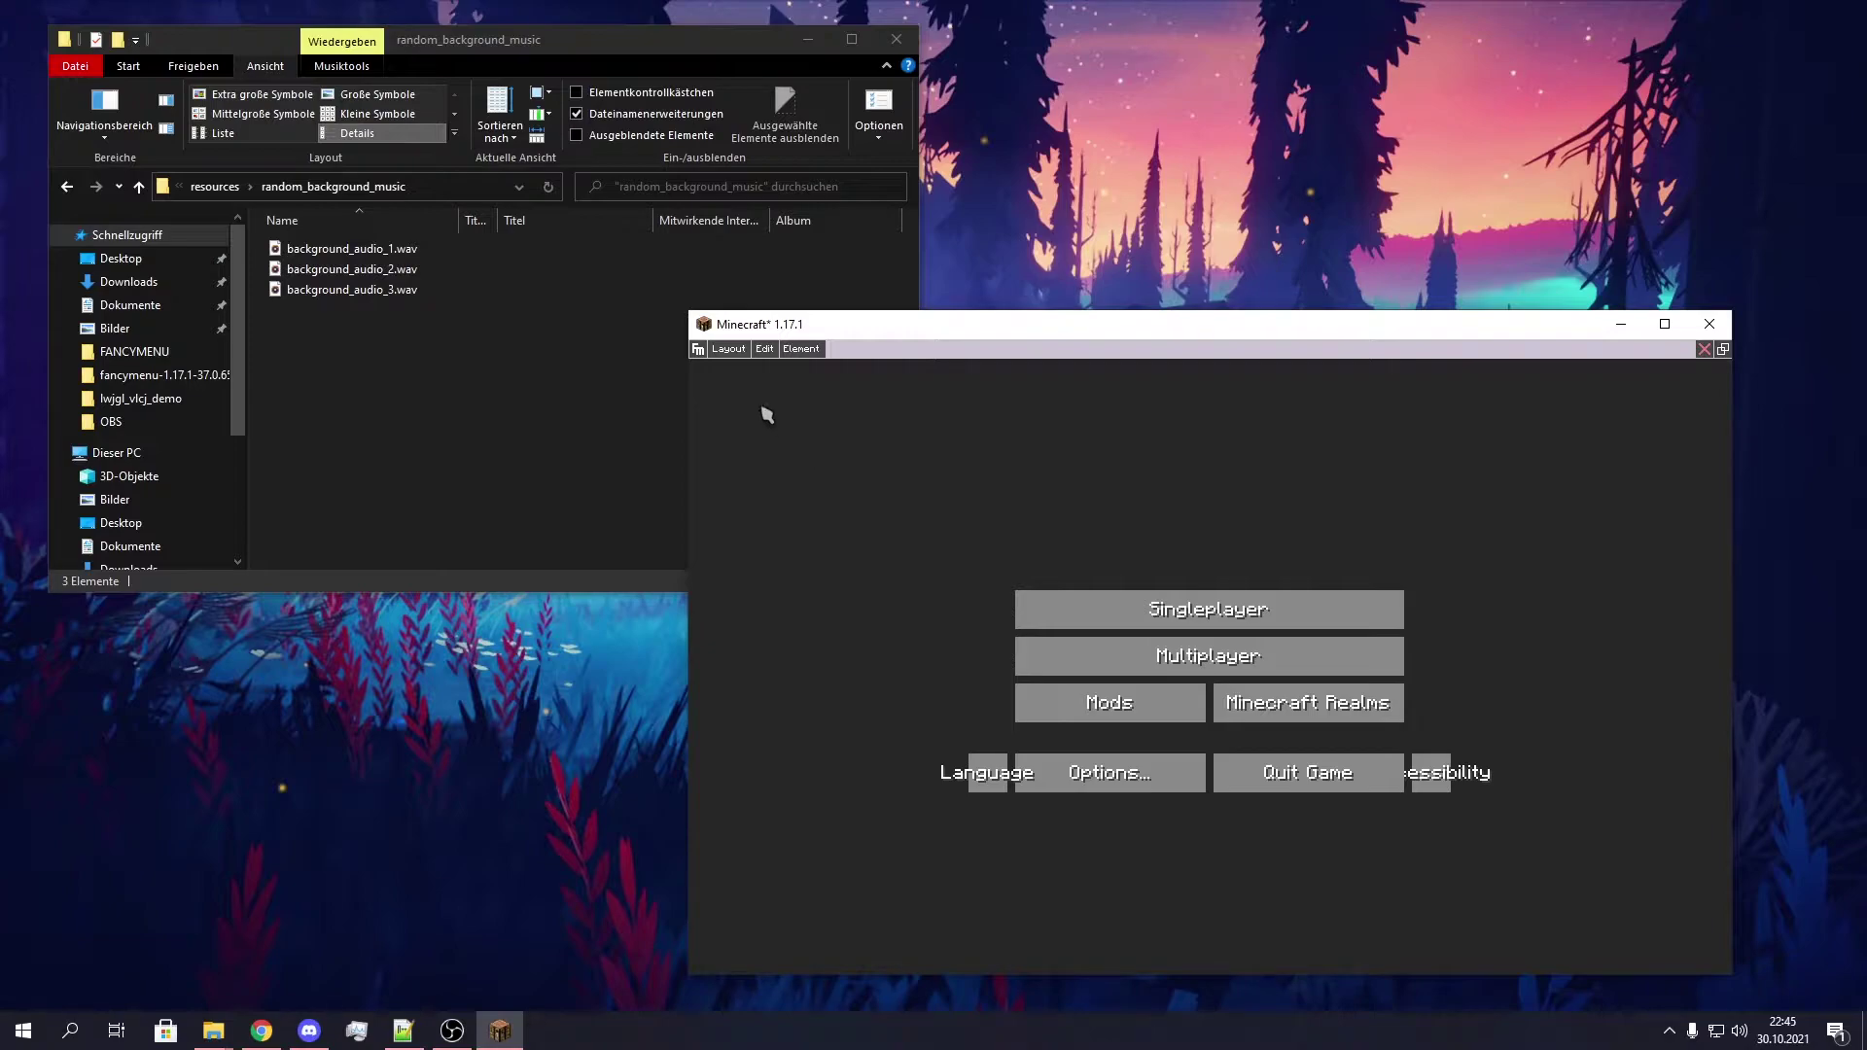
pyautogui.click(729, 348)
# Save the layout as random_background_music_2, copying the name, then choose Exit
pyautogui.click(751, 415)
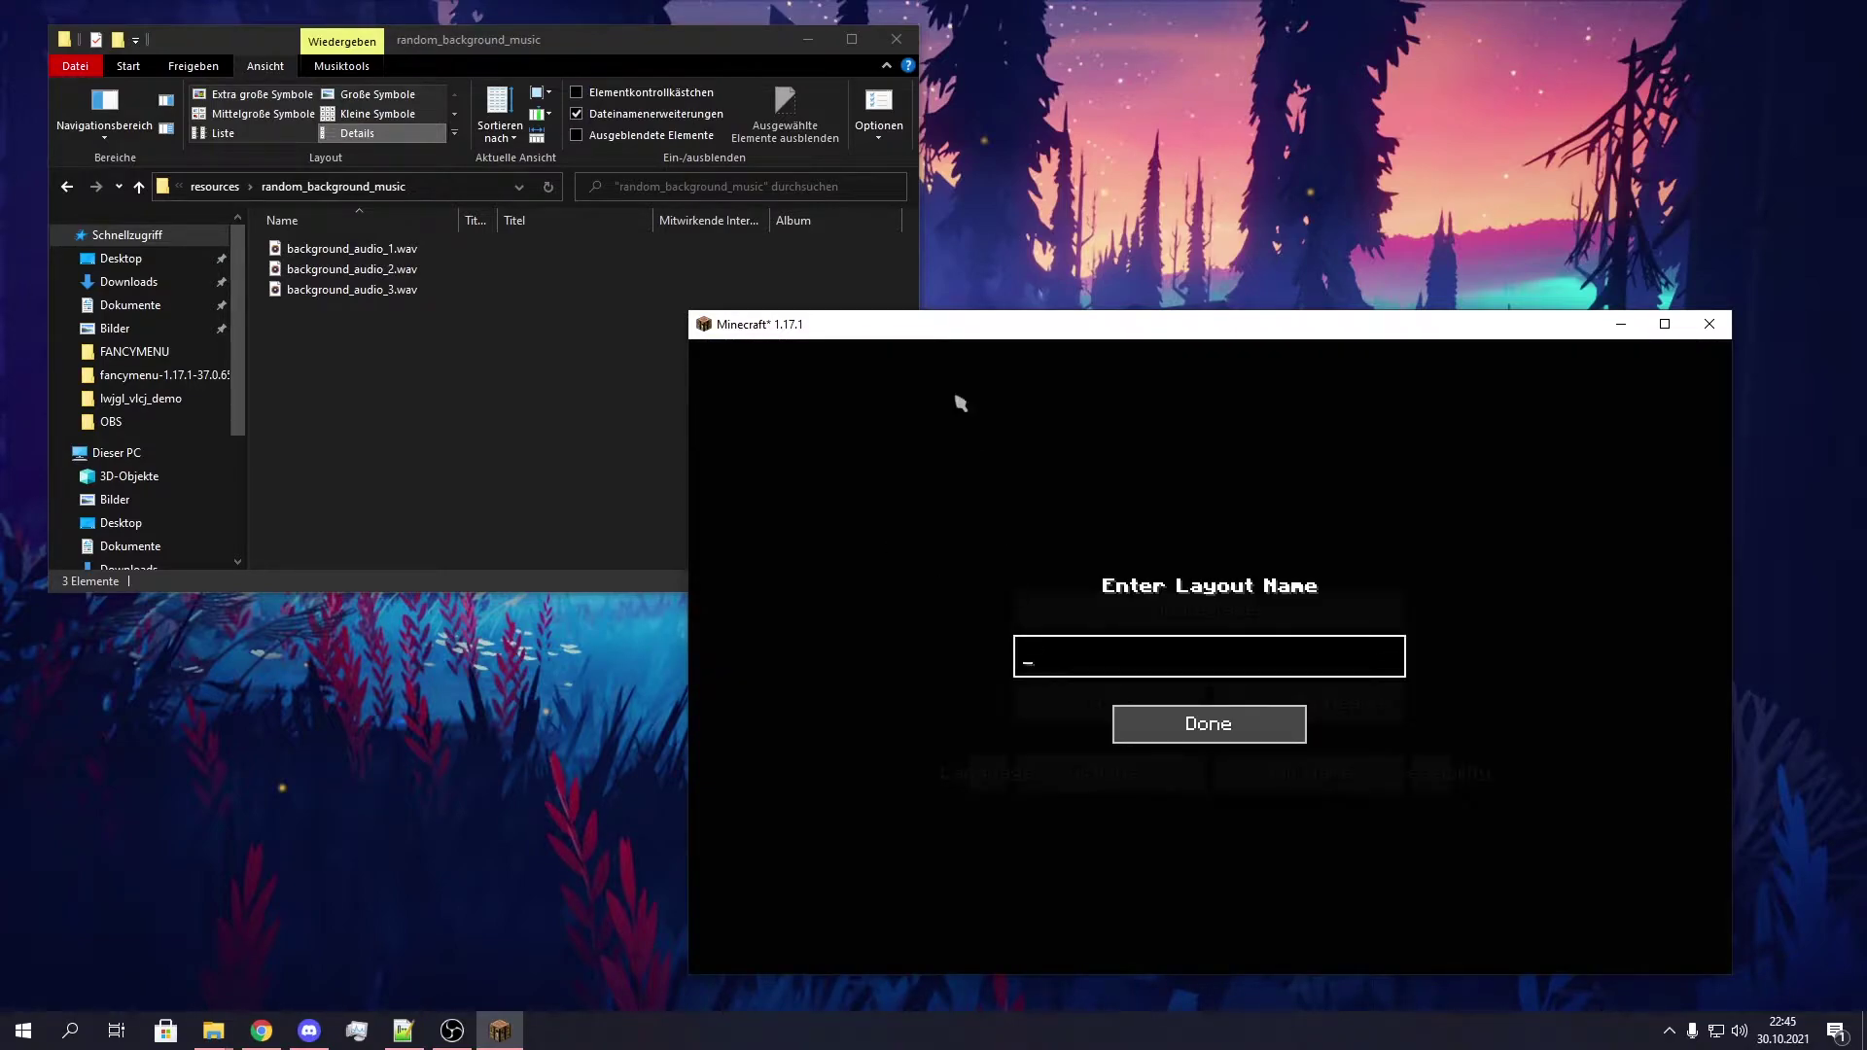
pyautogui.write('random_background_musis')
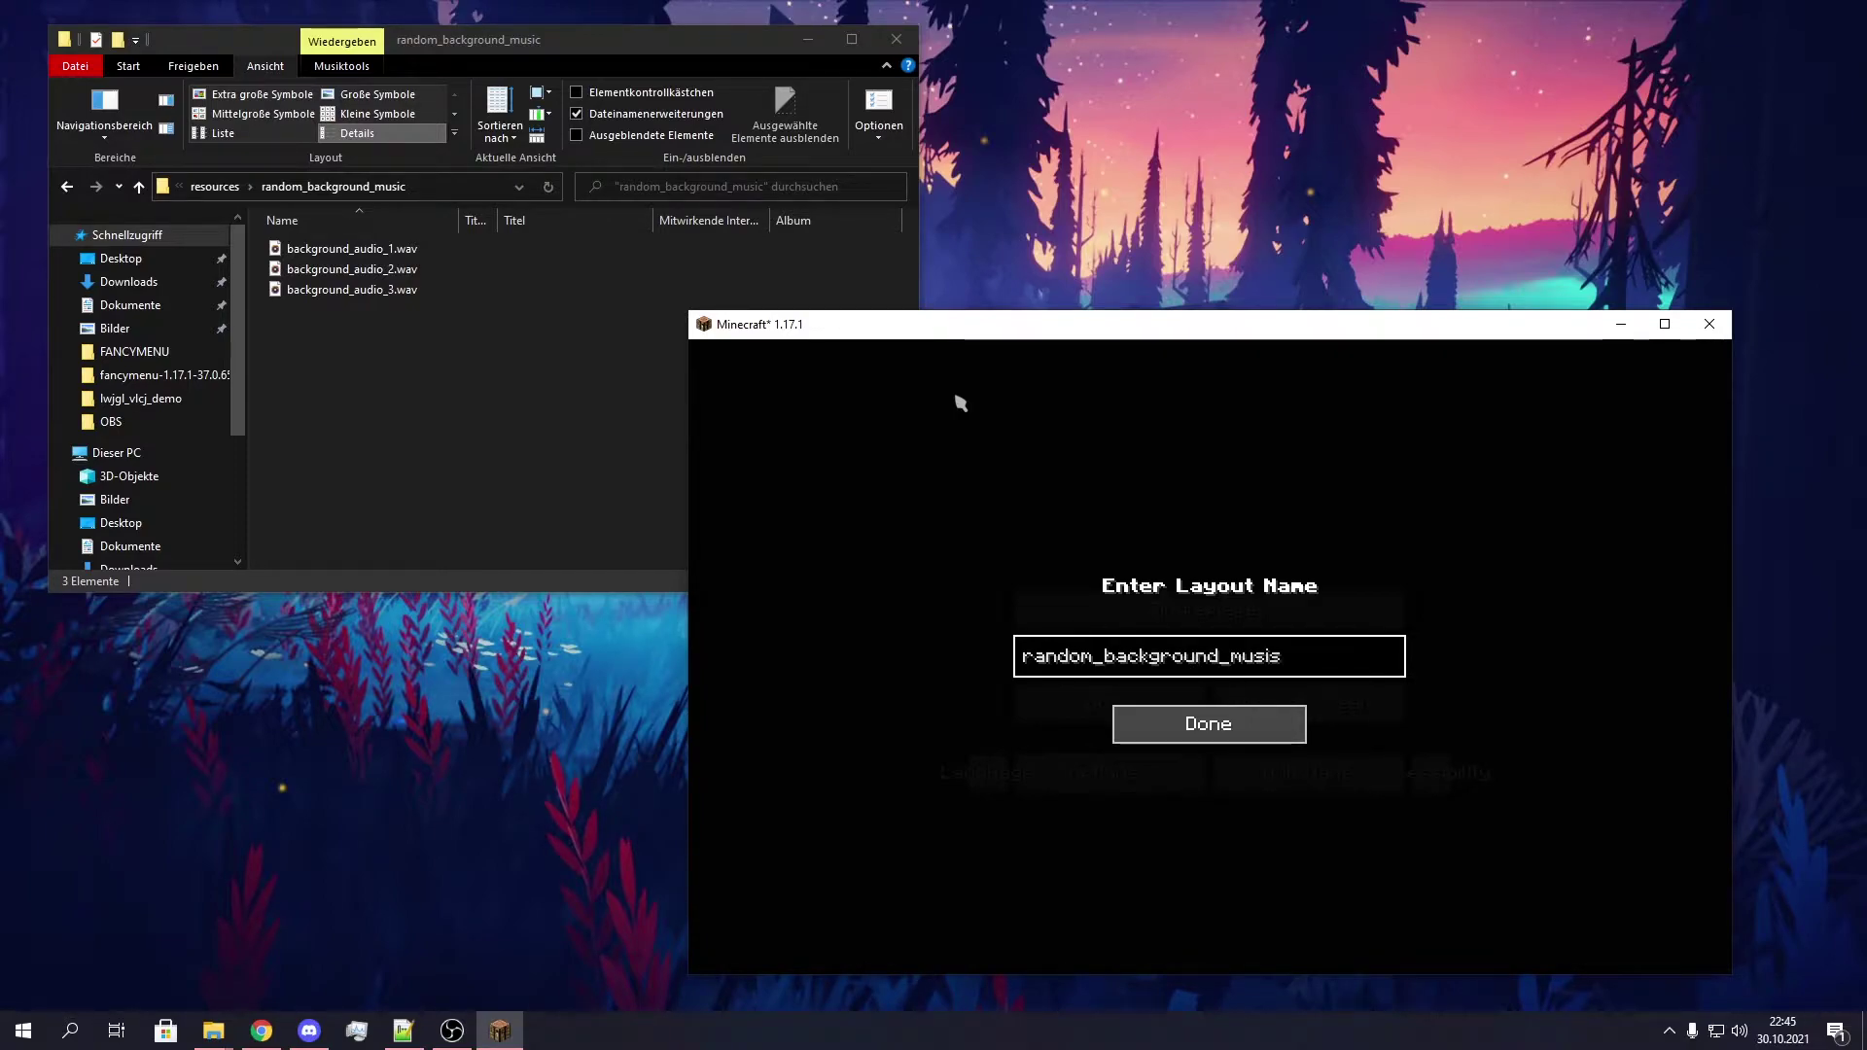
pyautogui.press('BackSpace')
pyautogui.press('BackSpace')
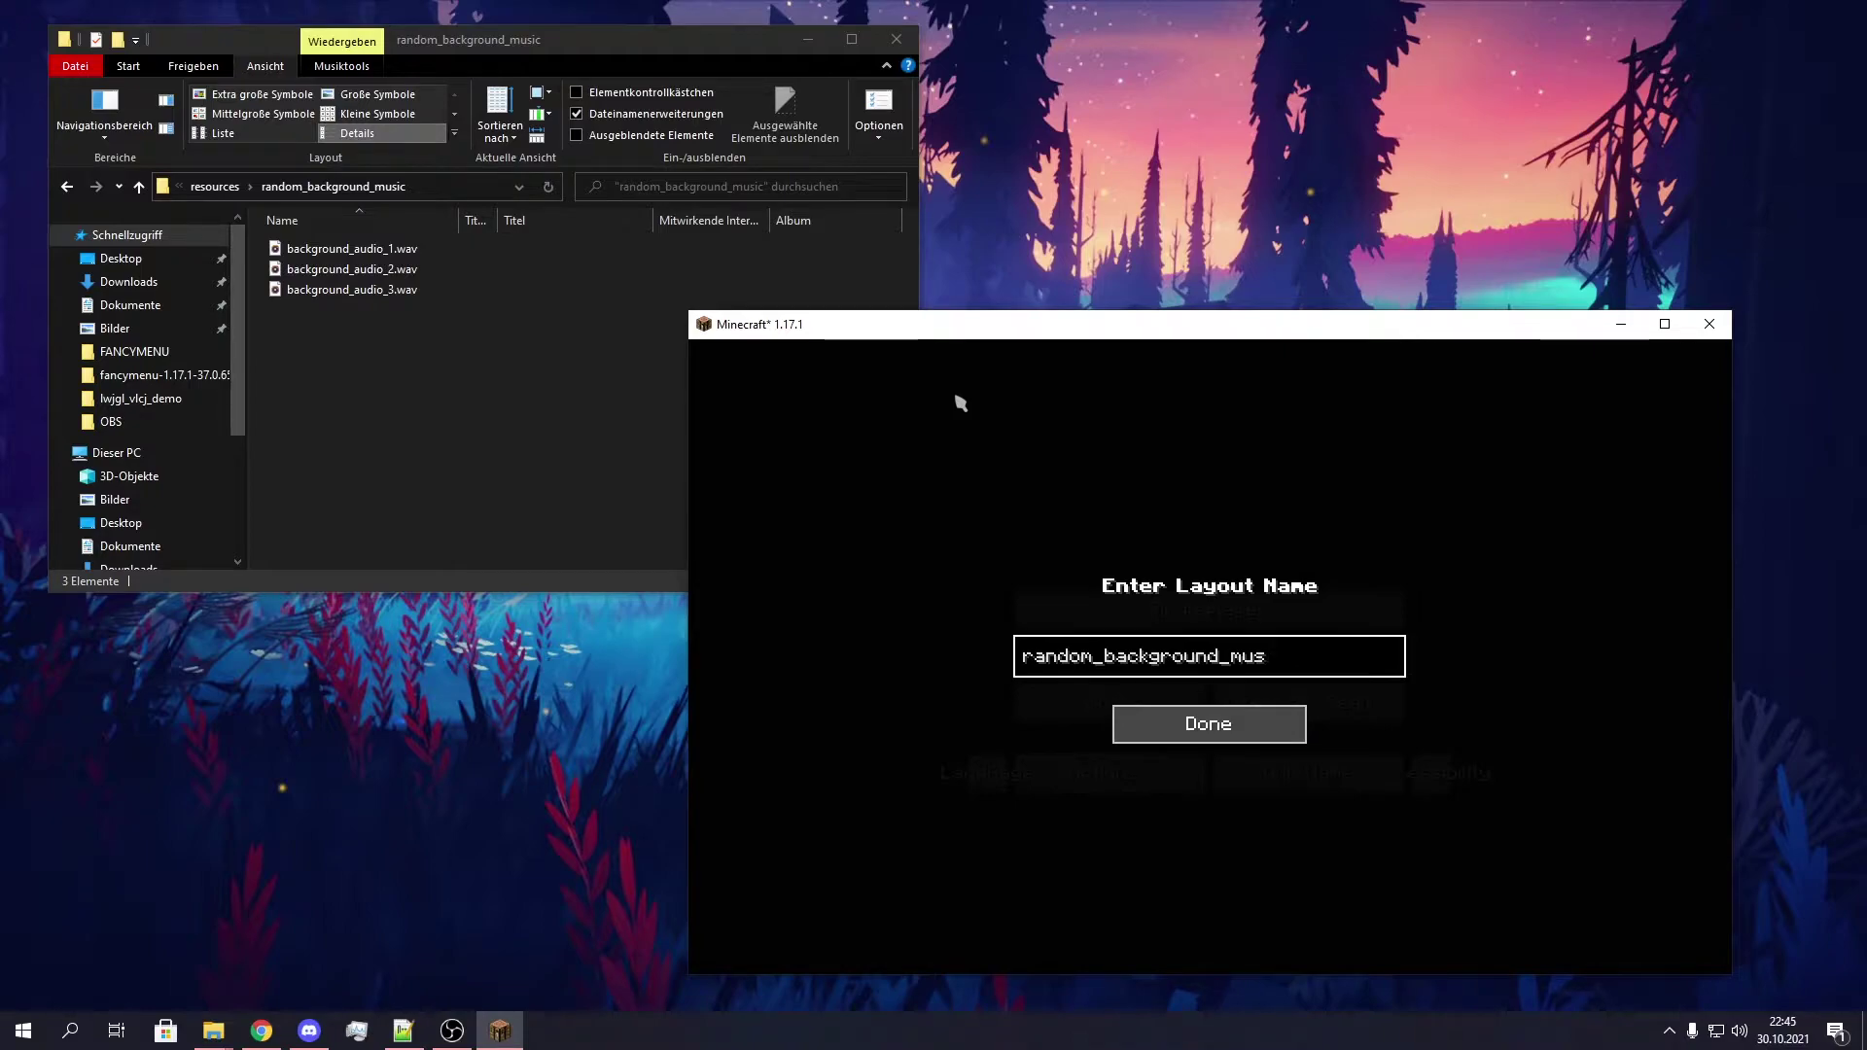
pyautogui.write('_2')
pyautogui.hotkey('ctrl', 'a')
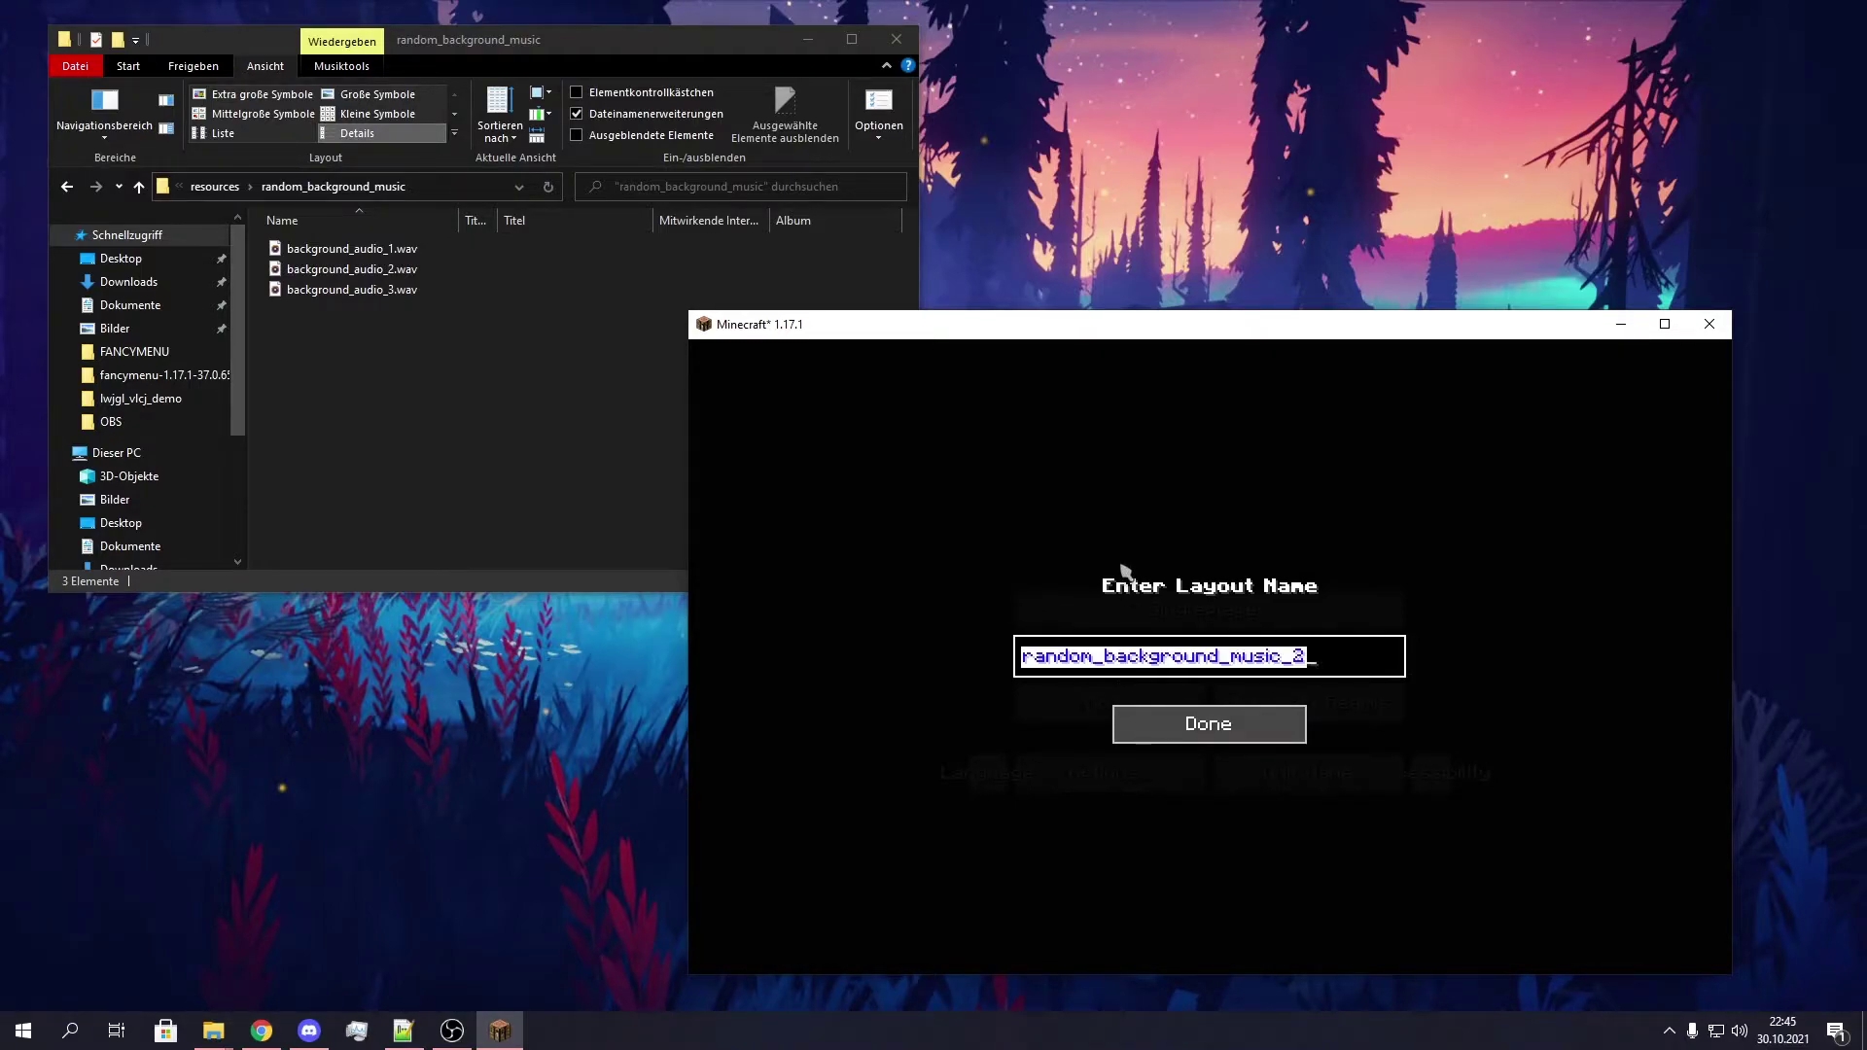
pyautogui.click(1167, 738)
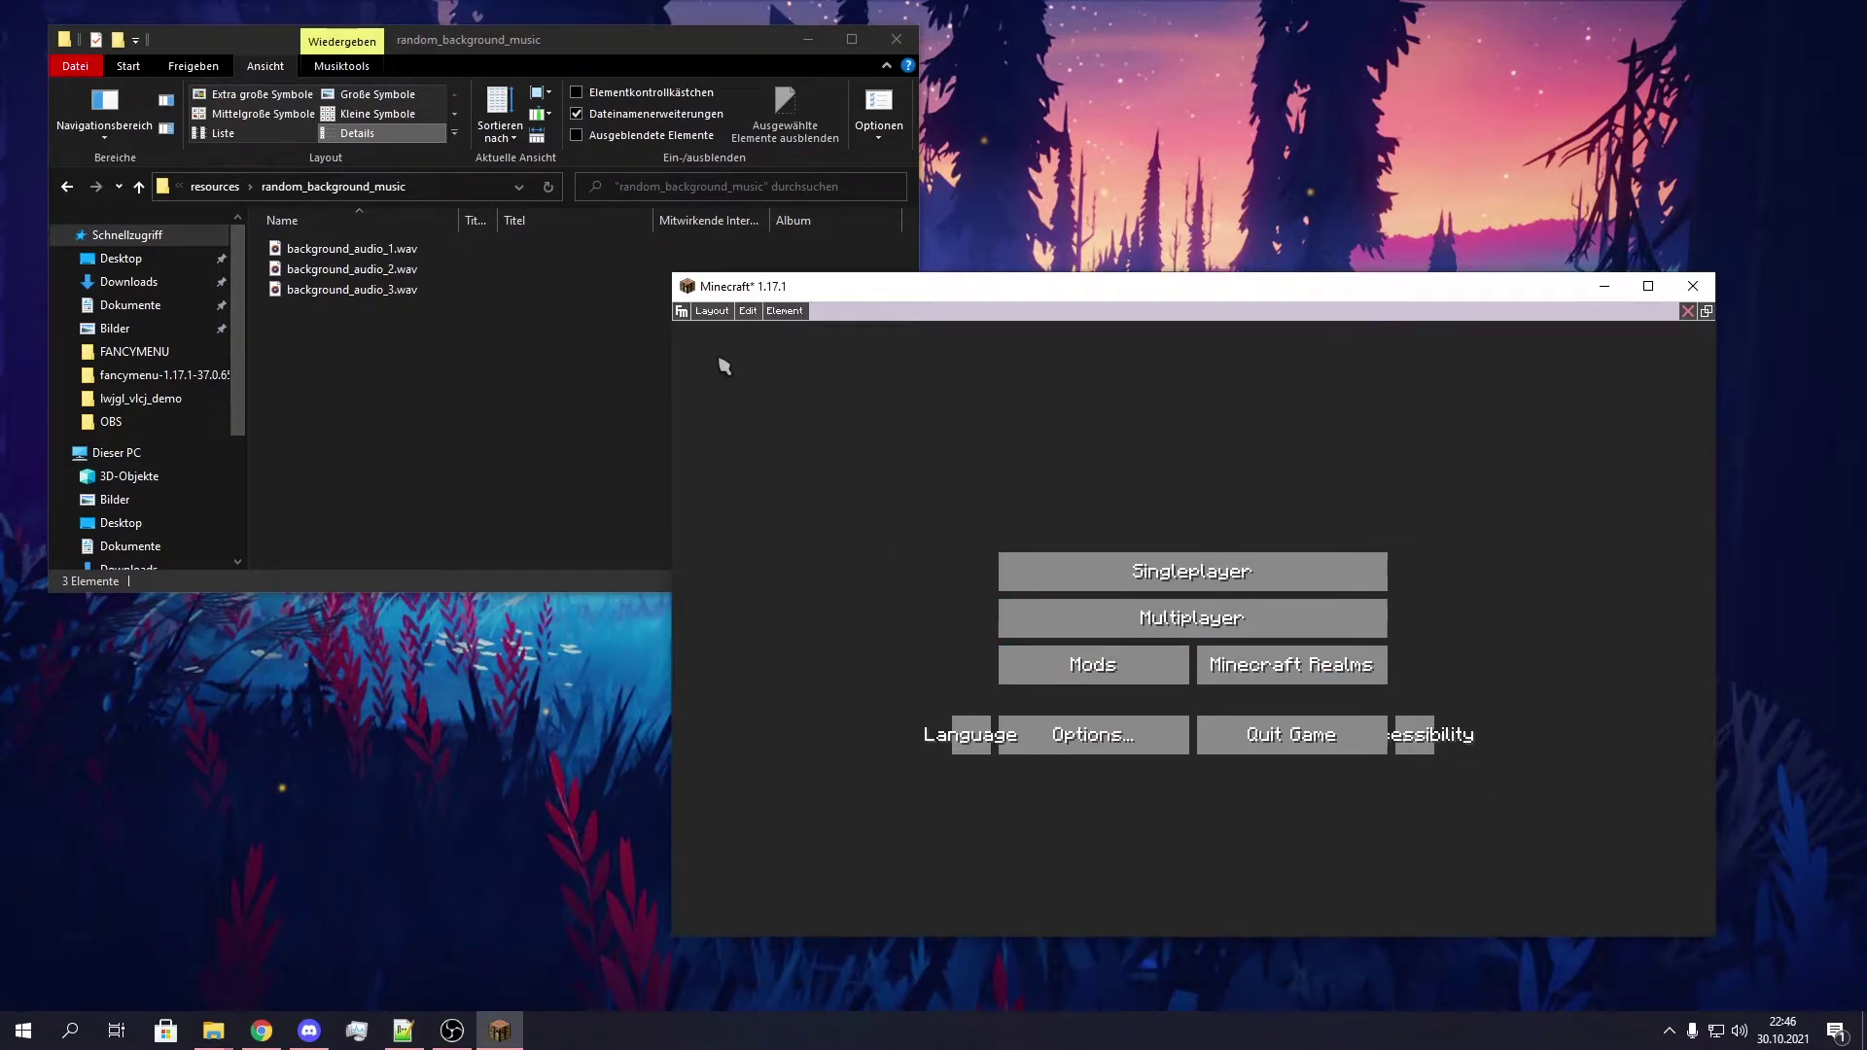
pyautogui.click(712, 310)
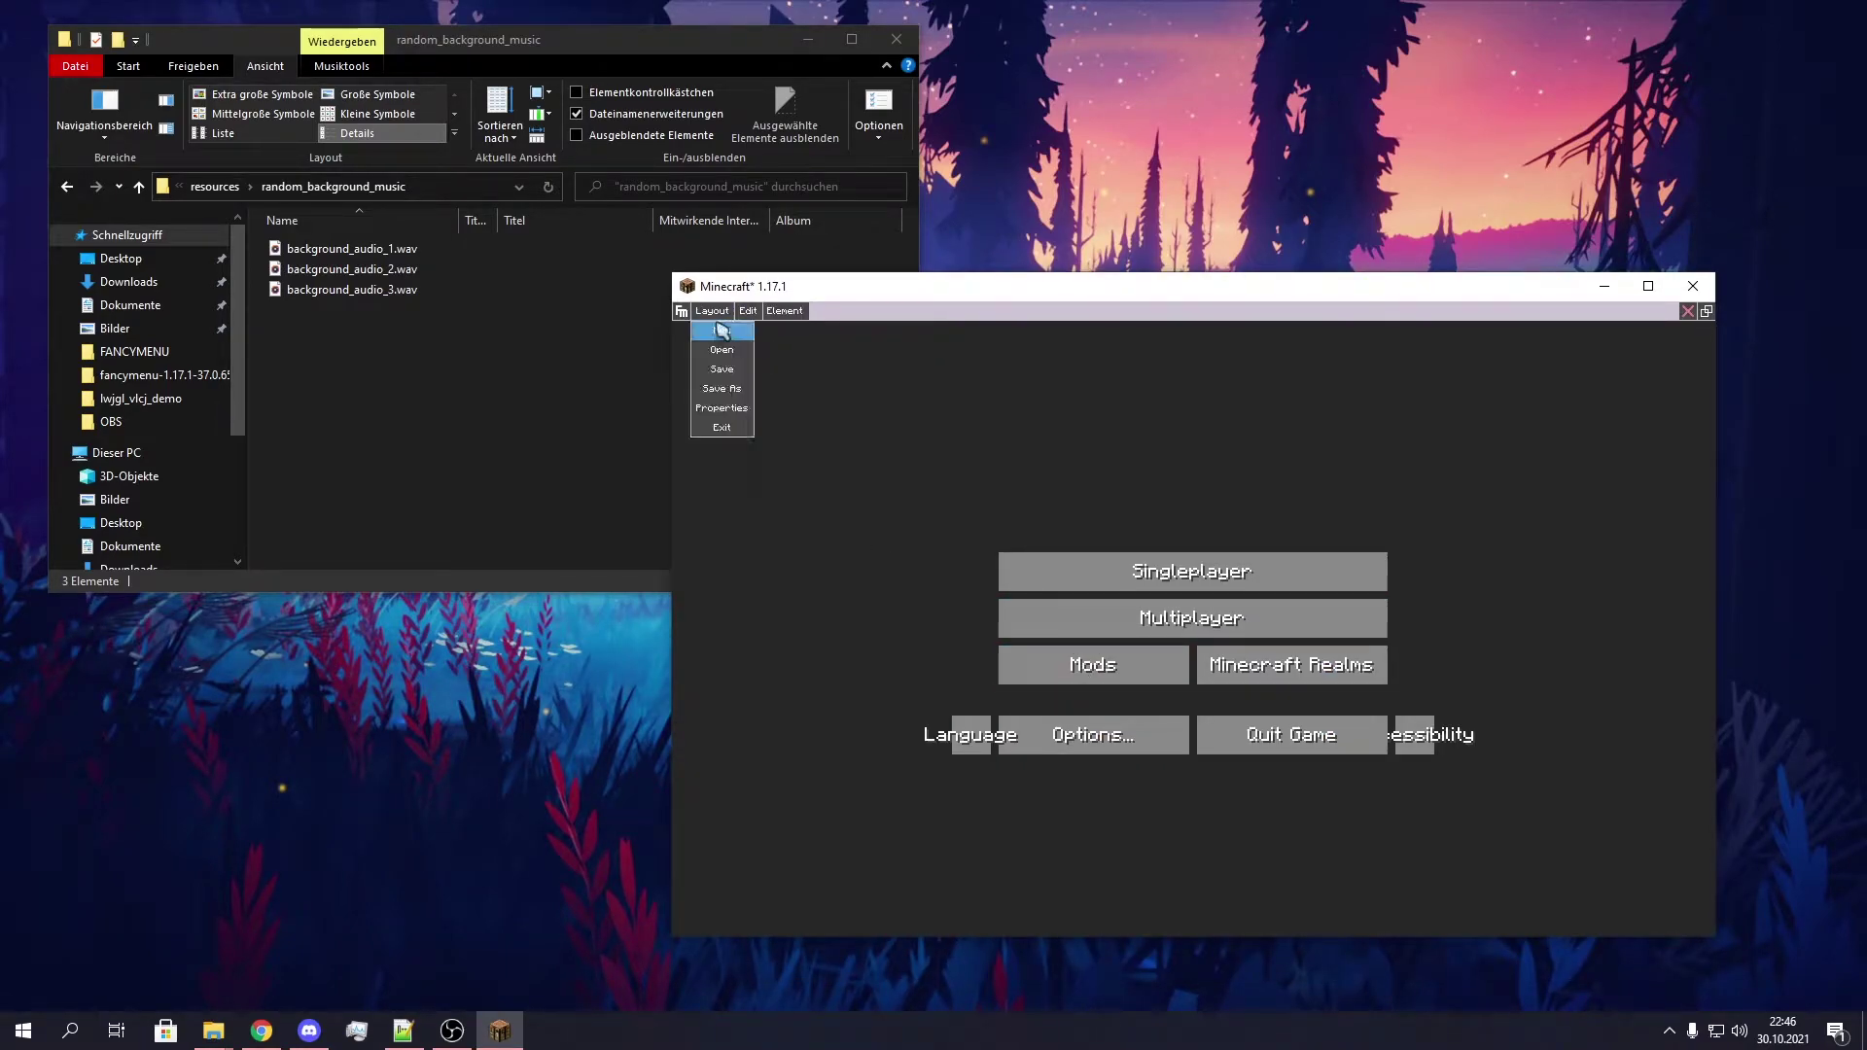
pyautogui.click(720, 429)
# Confirm leaving the editor, then open and close the world selection screen
pyautogui.click(992, 703)
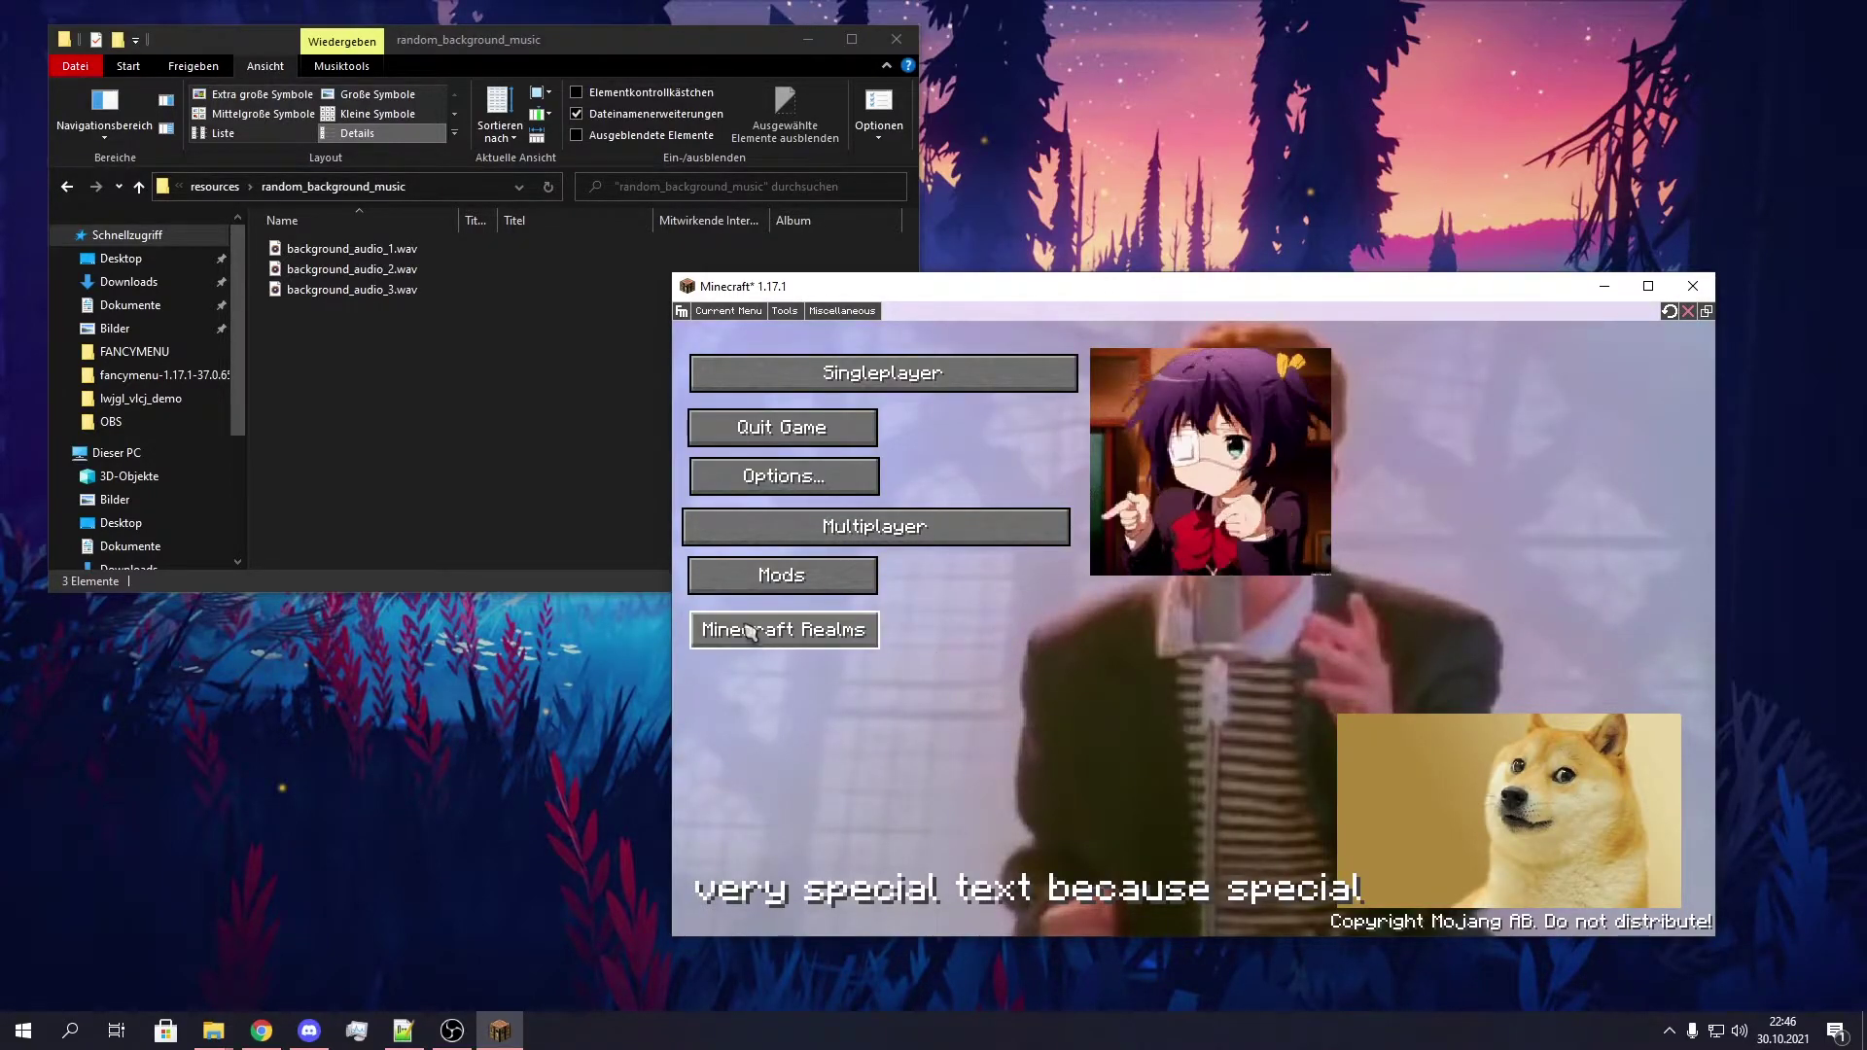
pyautogui.click(827, 378)
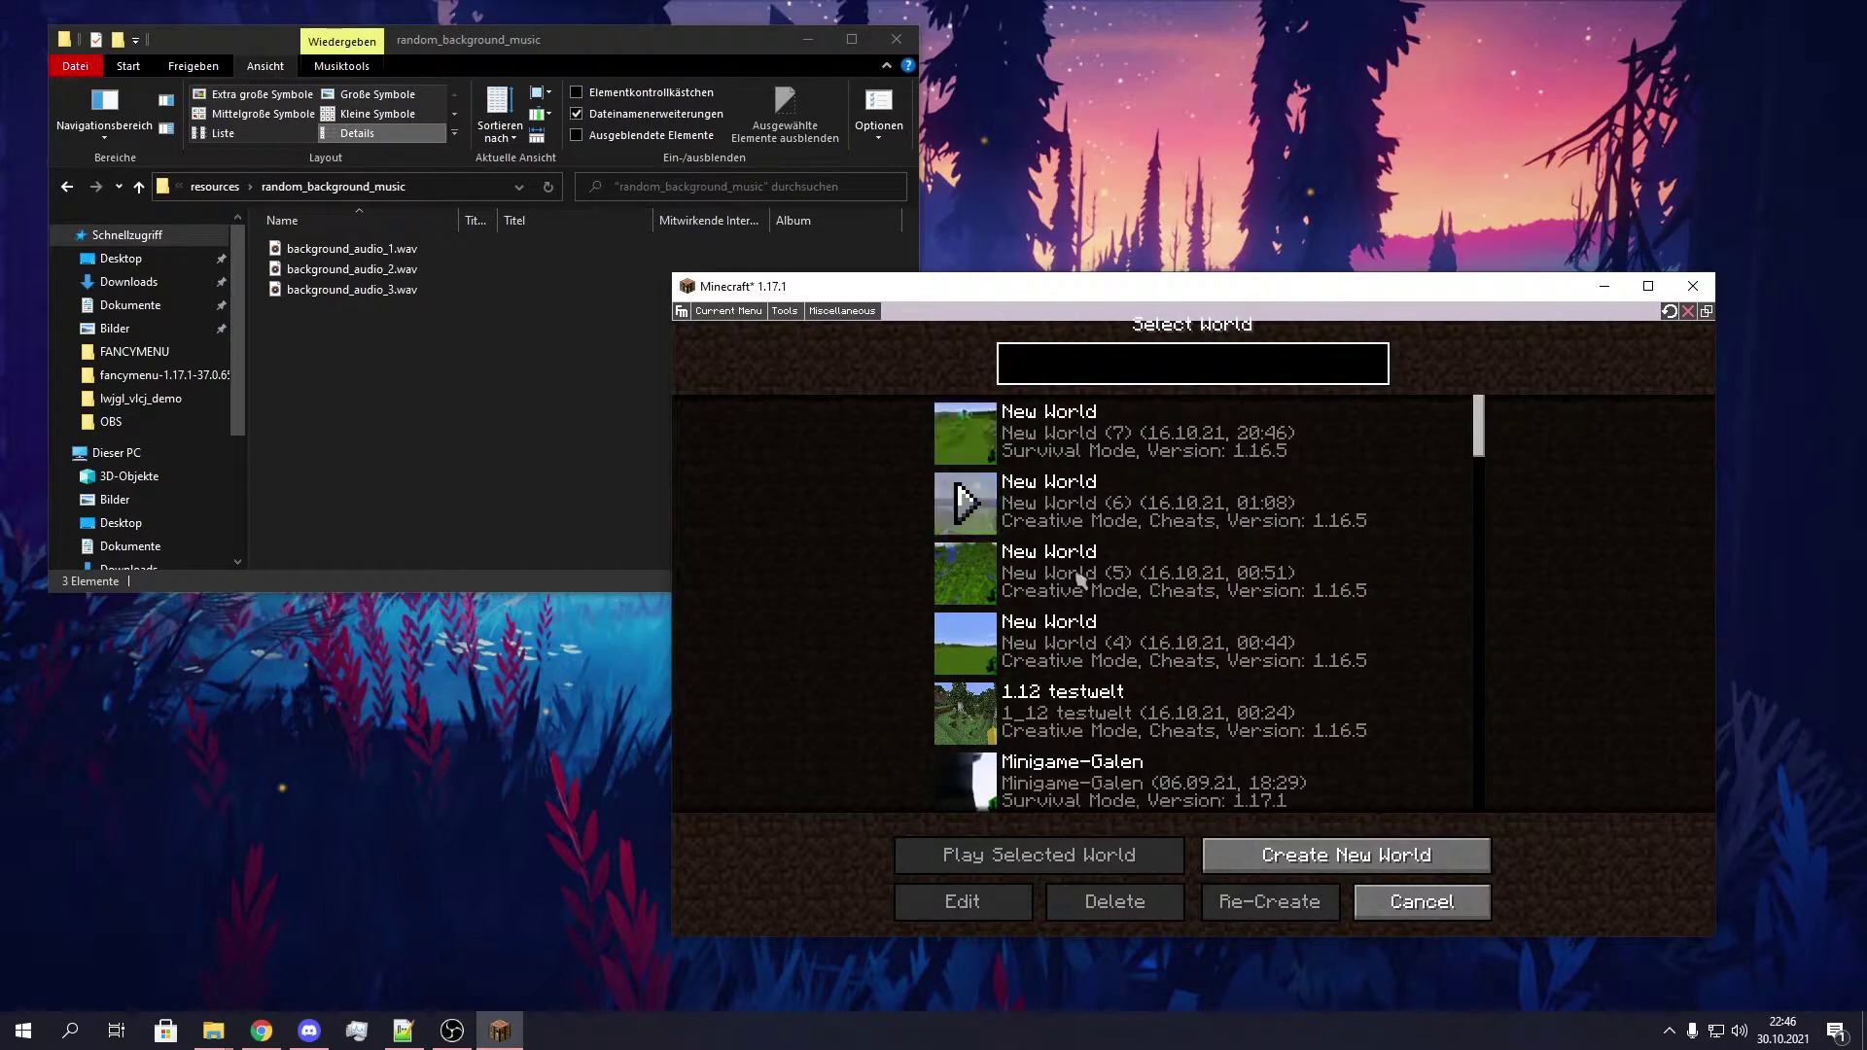
pyautogui.click(1377, 897)
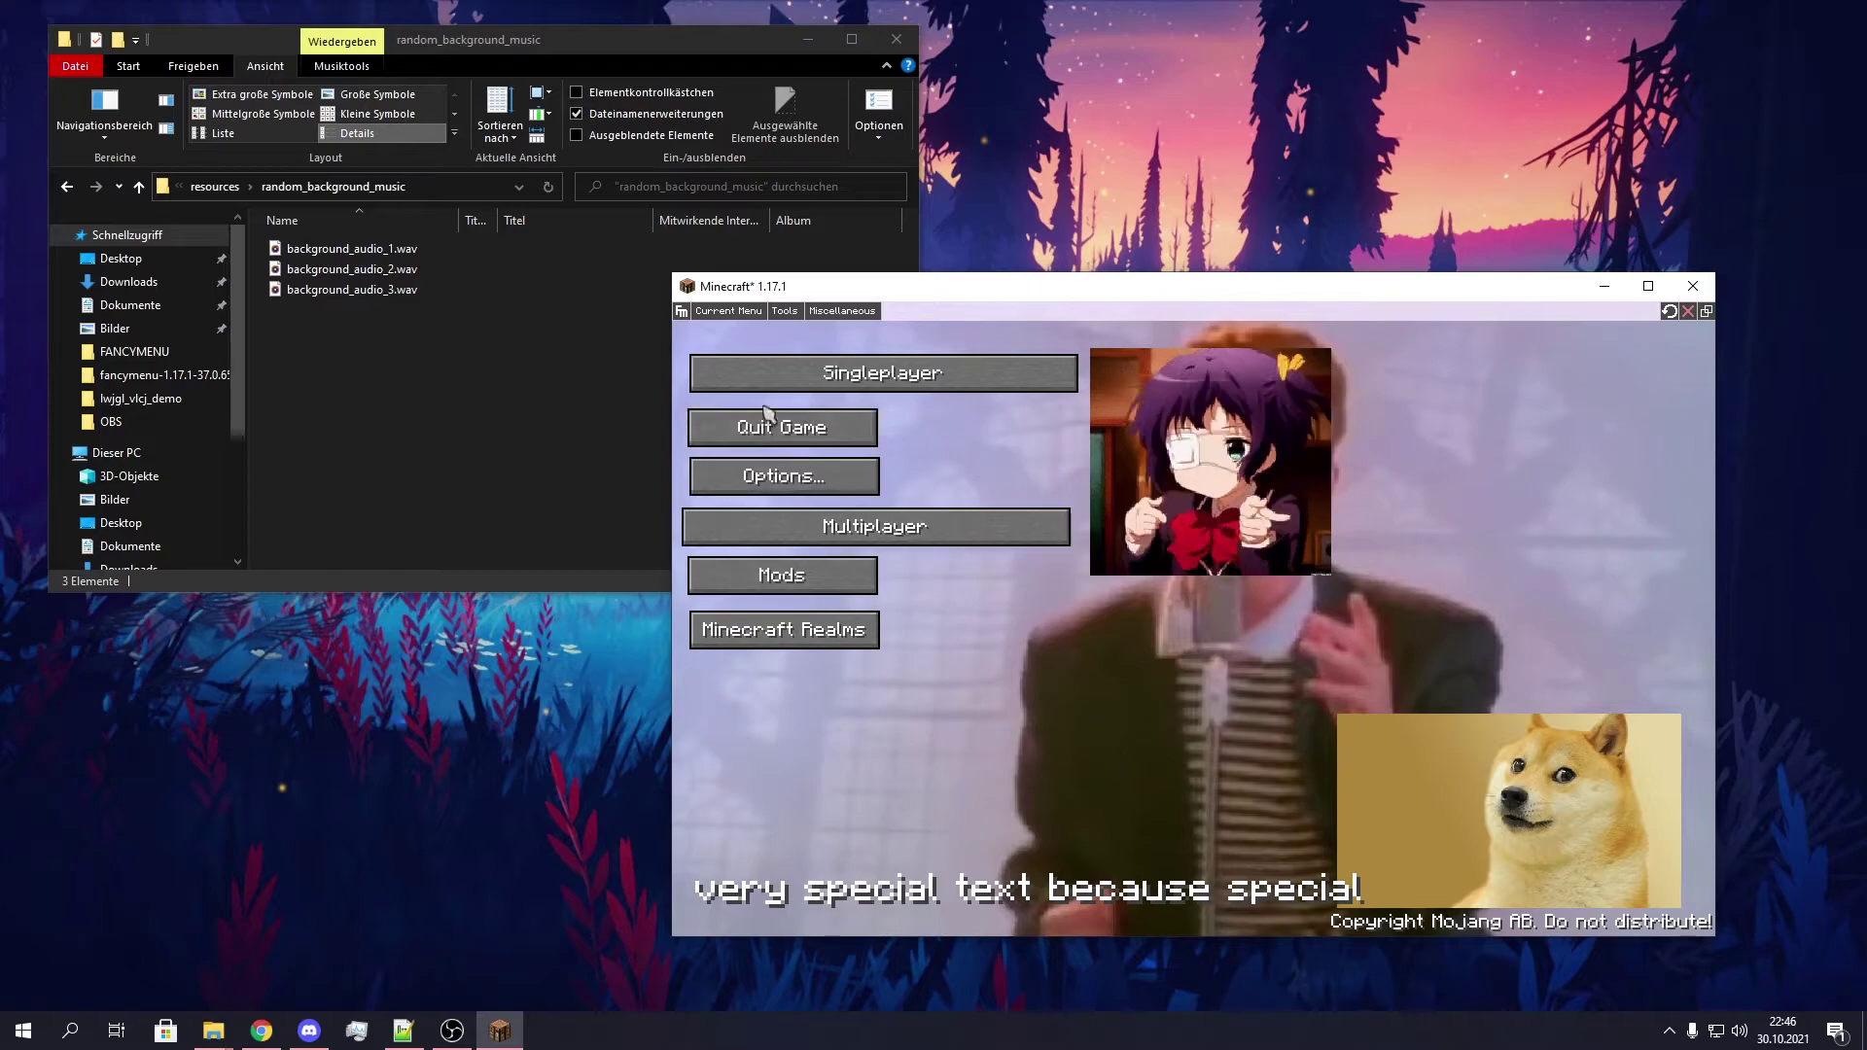
# Open and close the Options screen four times to reload the title screen
pyautogui.click(792, 486)
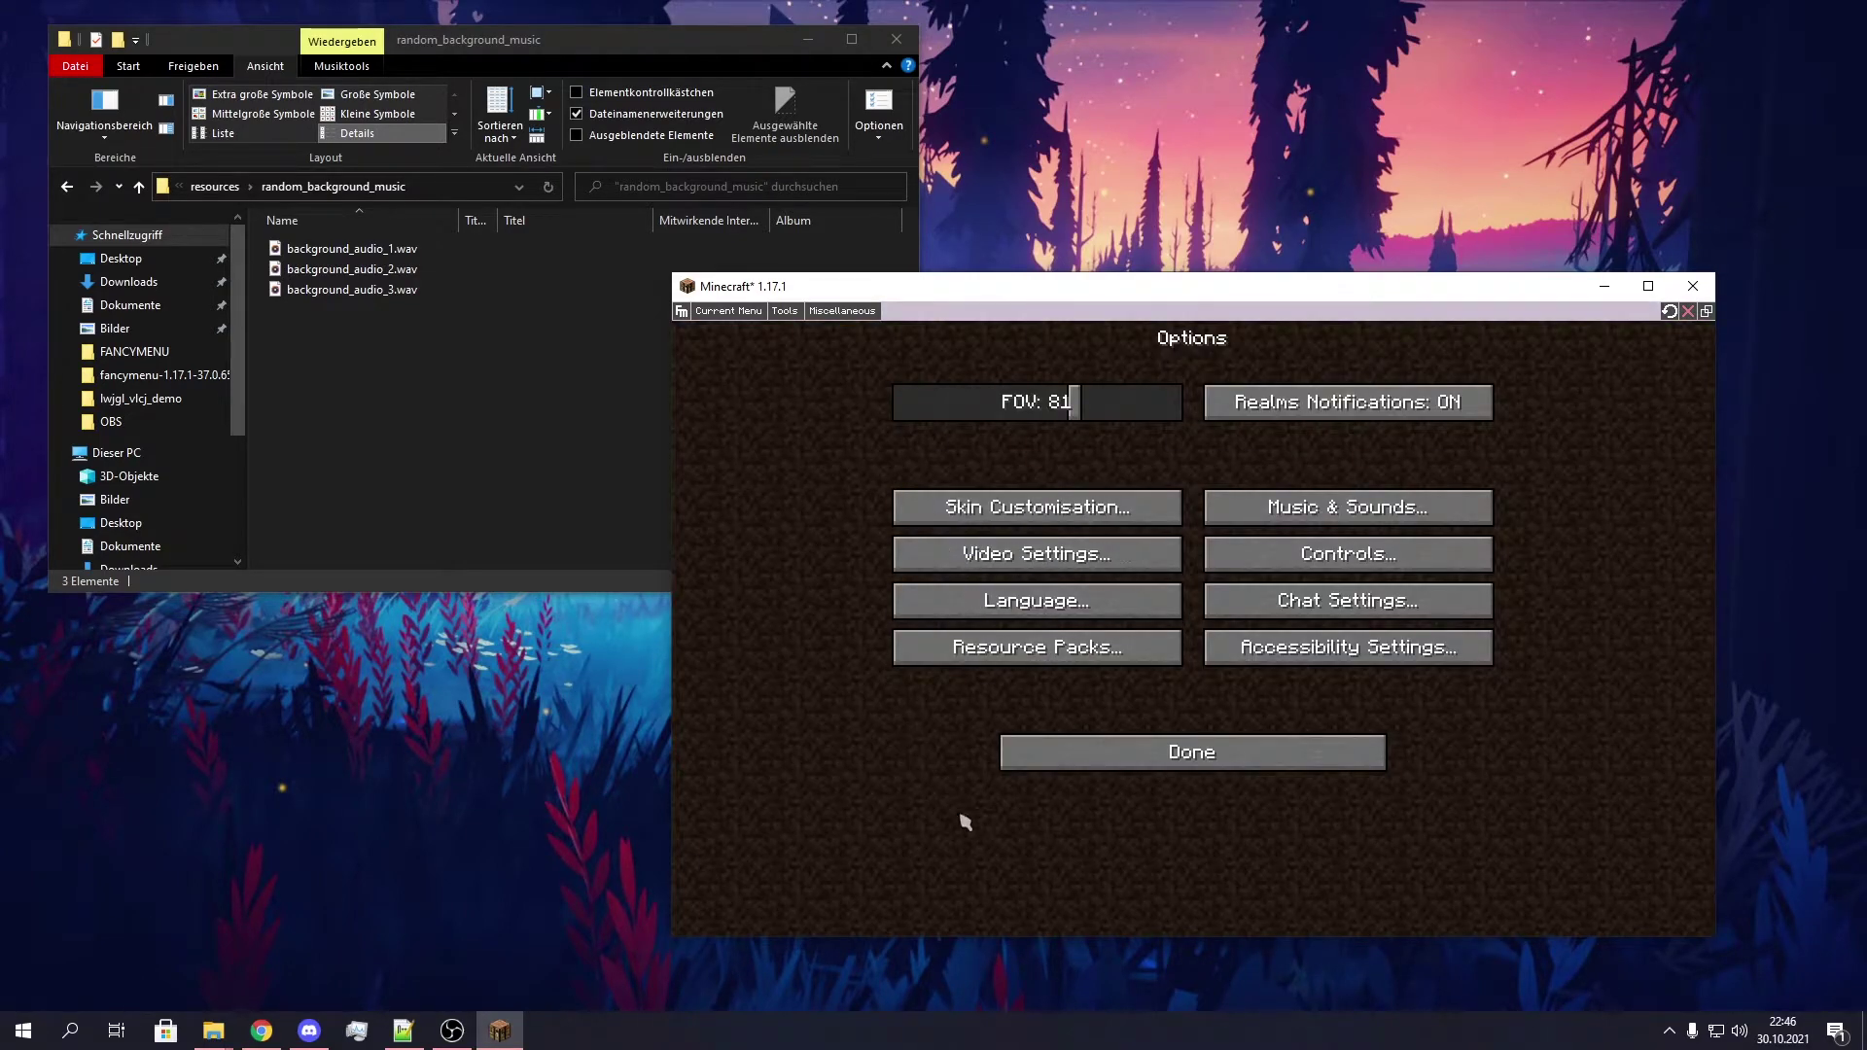
pyautogui.click(1072, 769)
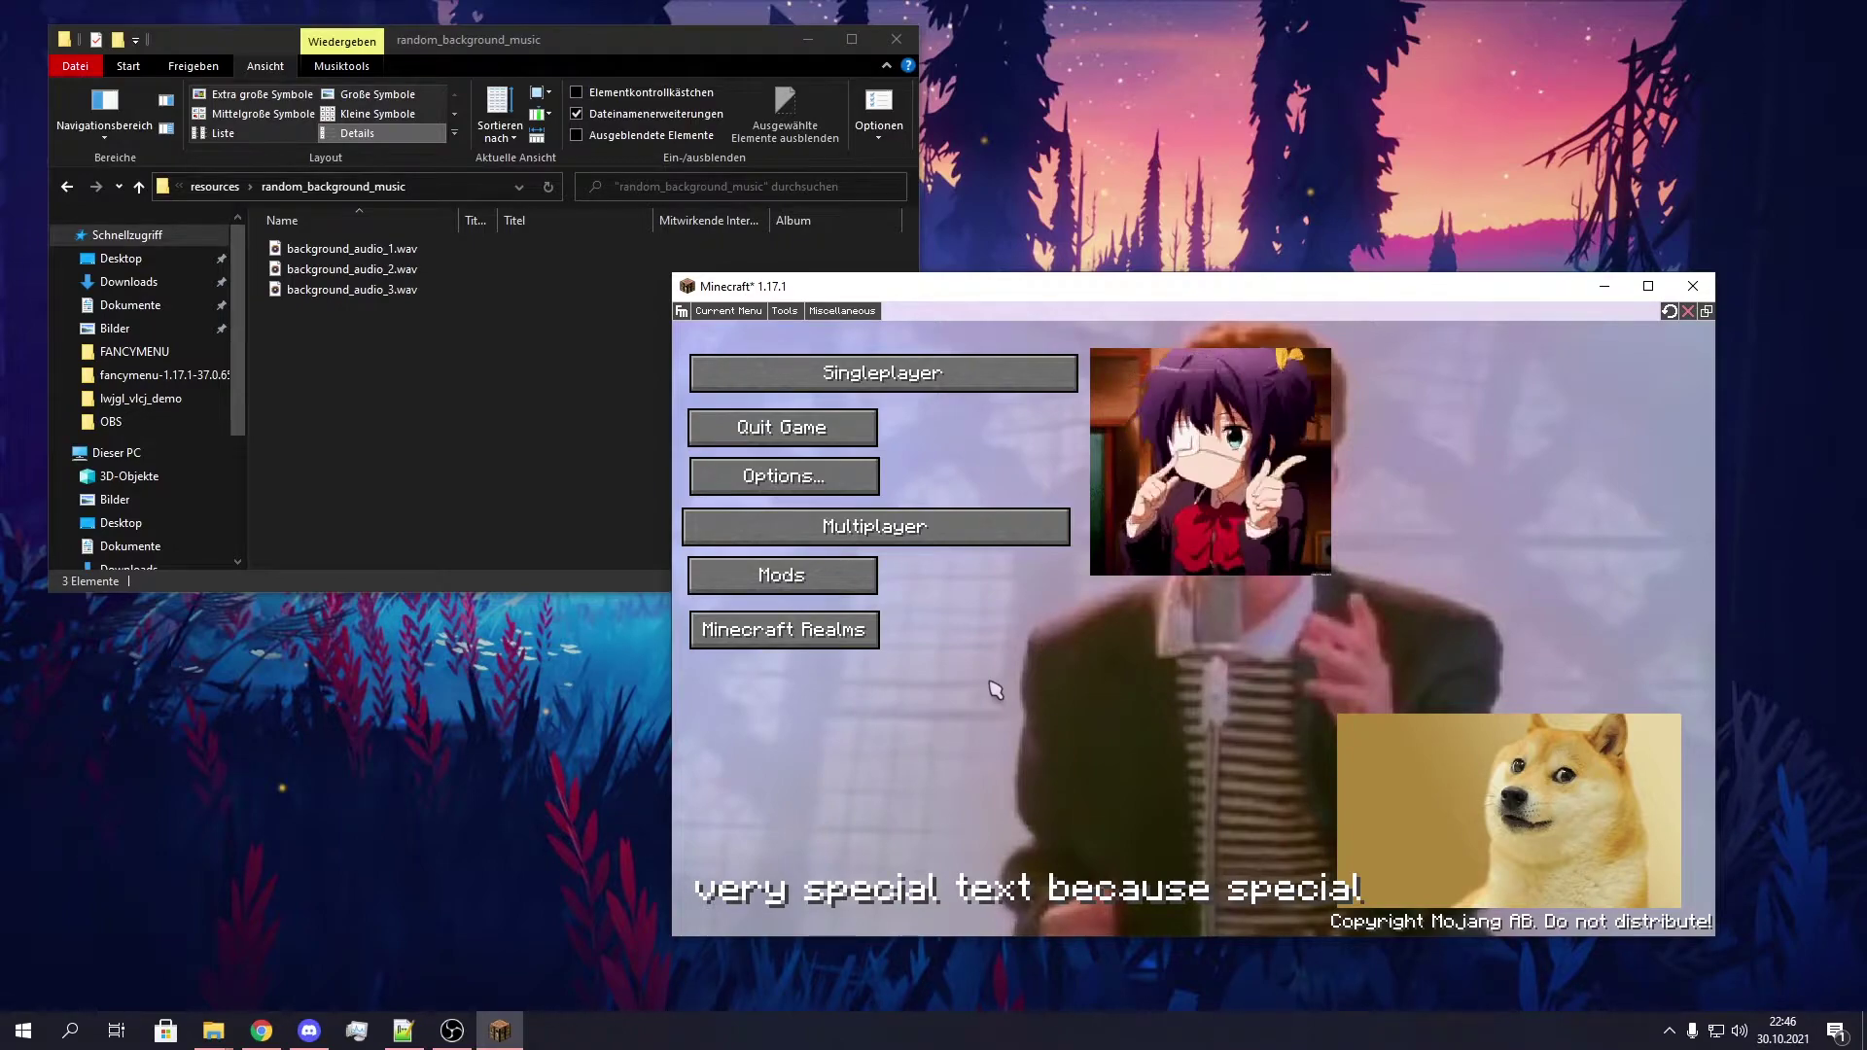
pyautogui.click(784, 487)
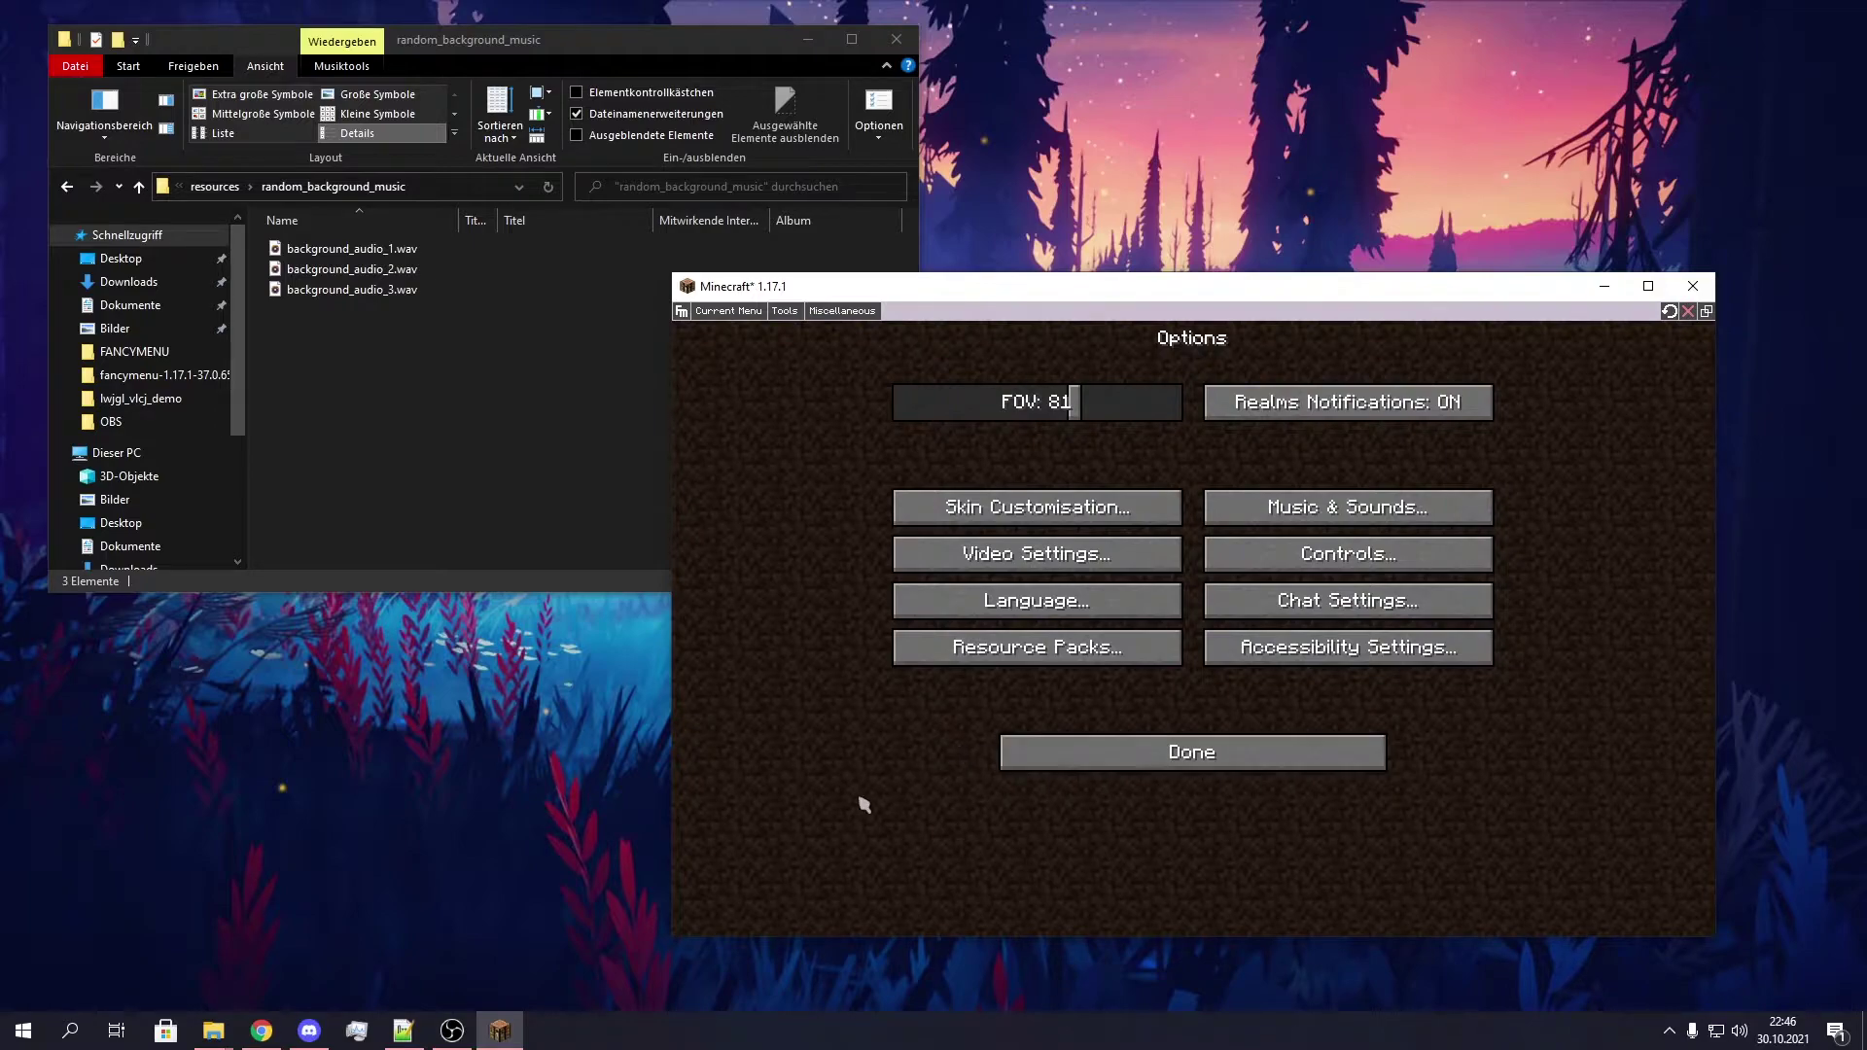
pyautogui.press('Escape')
pyautogui.click(804, 474)
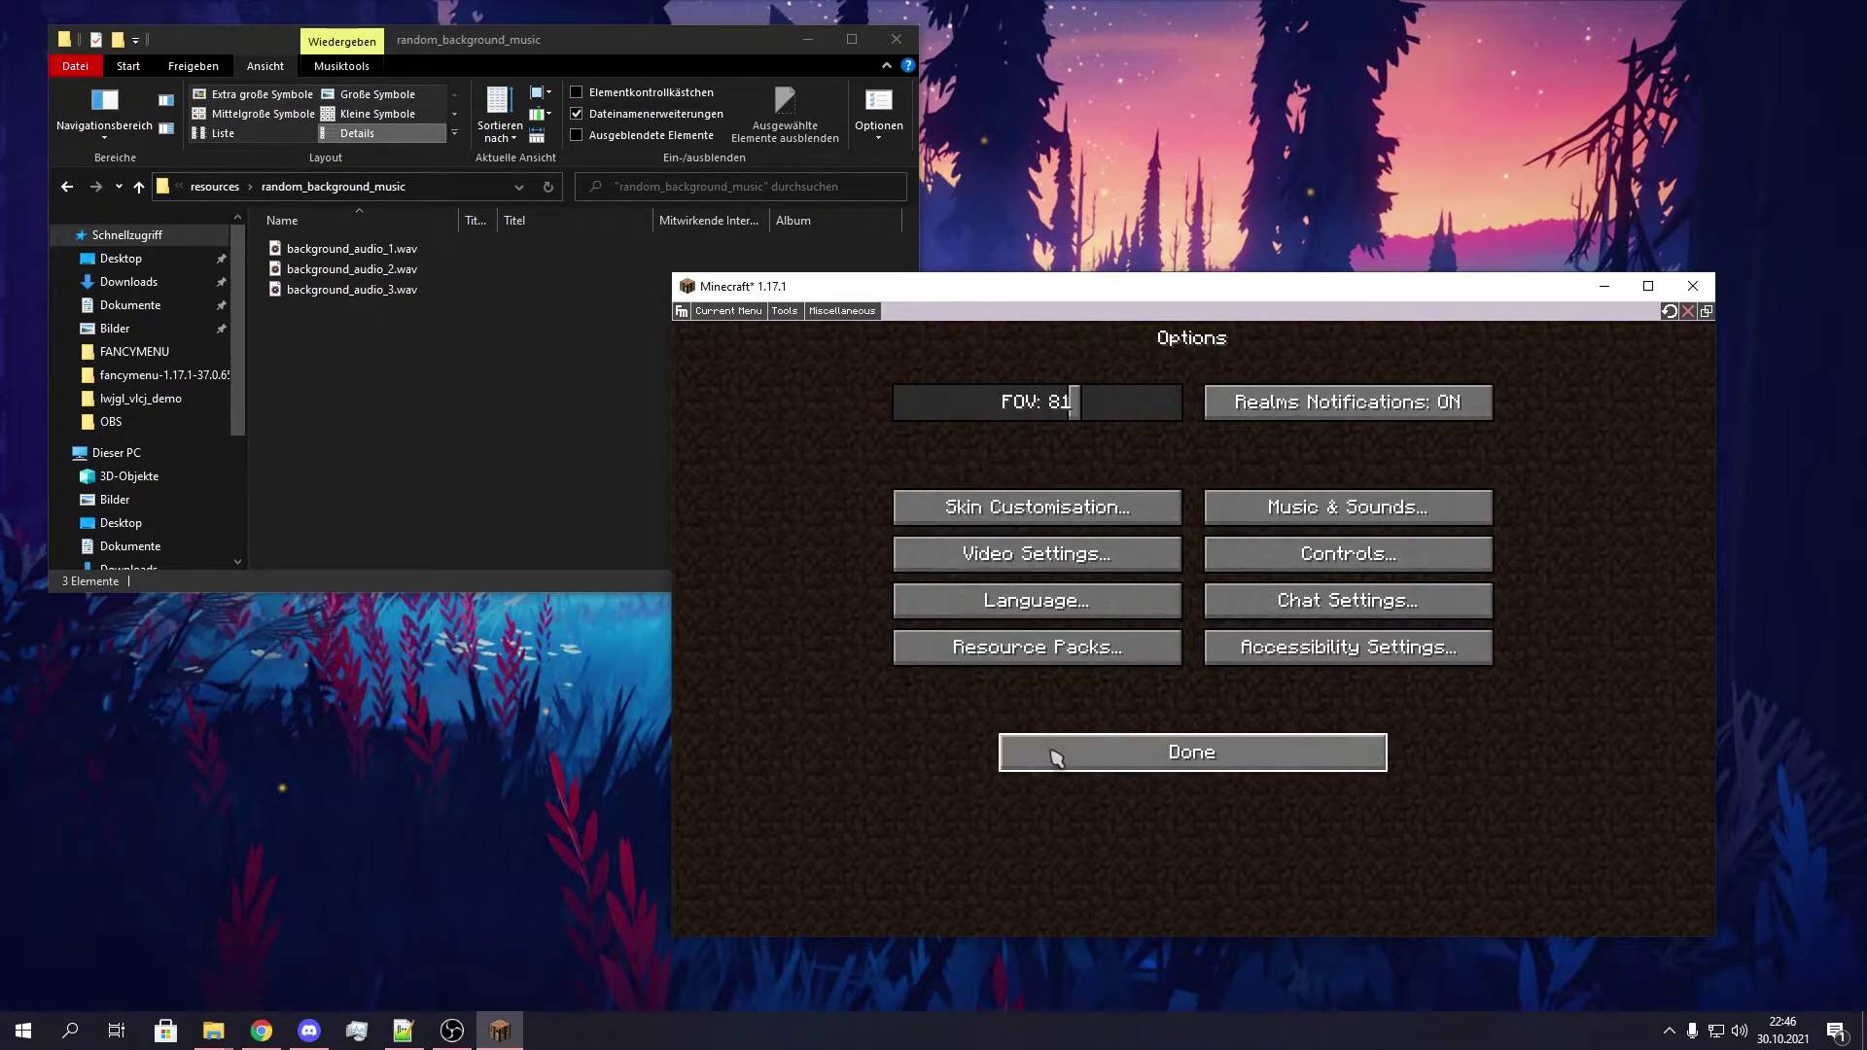
pyautogui.click(1054, 754)
pyautogui.click(822, 474)
pyautogui.click(1033, 742)
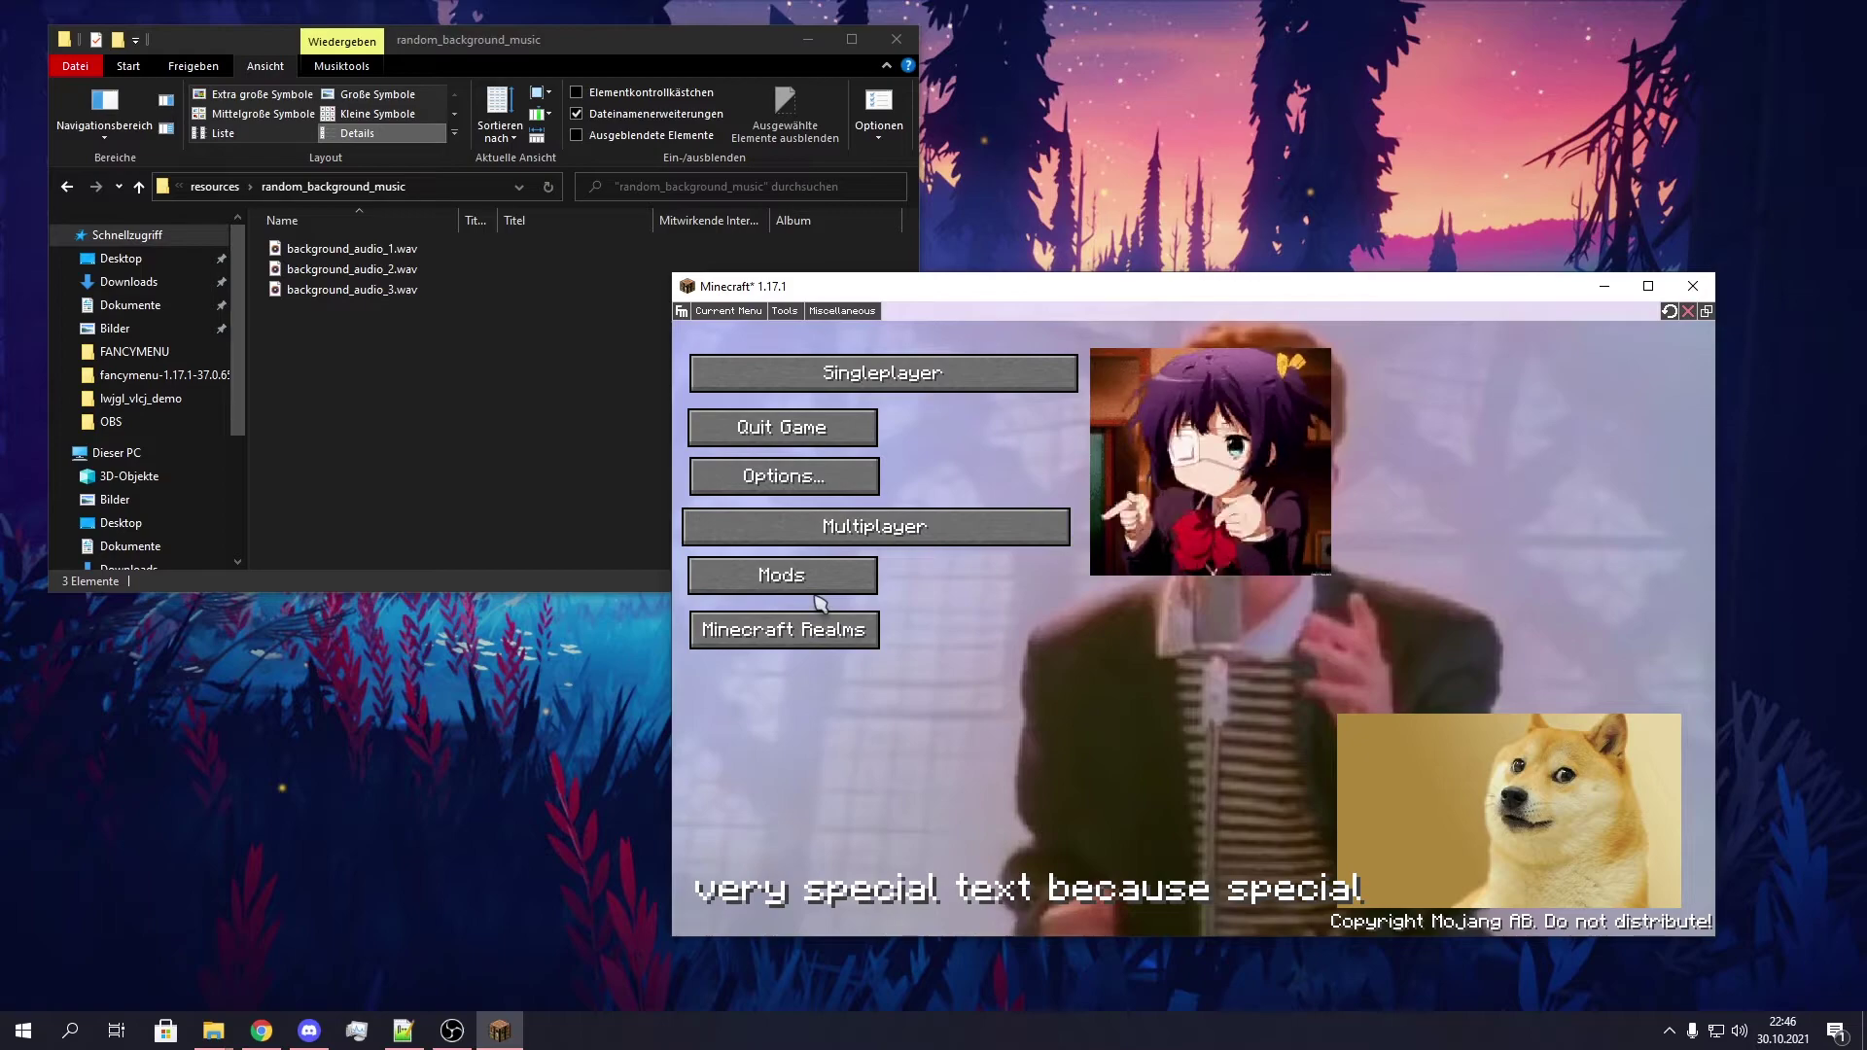
# Create a third new title-screen layout and put it in random group 1
pyautogui.click(729, 311)
pyautogui.click(744, 352)
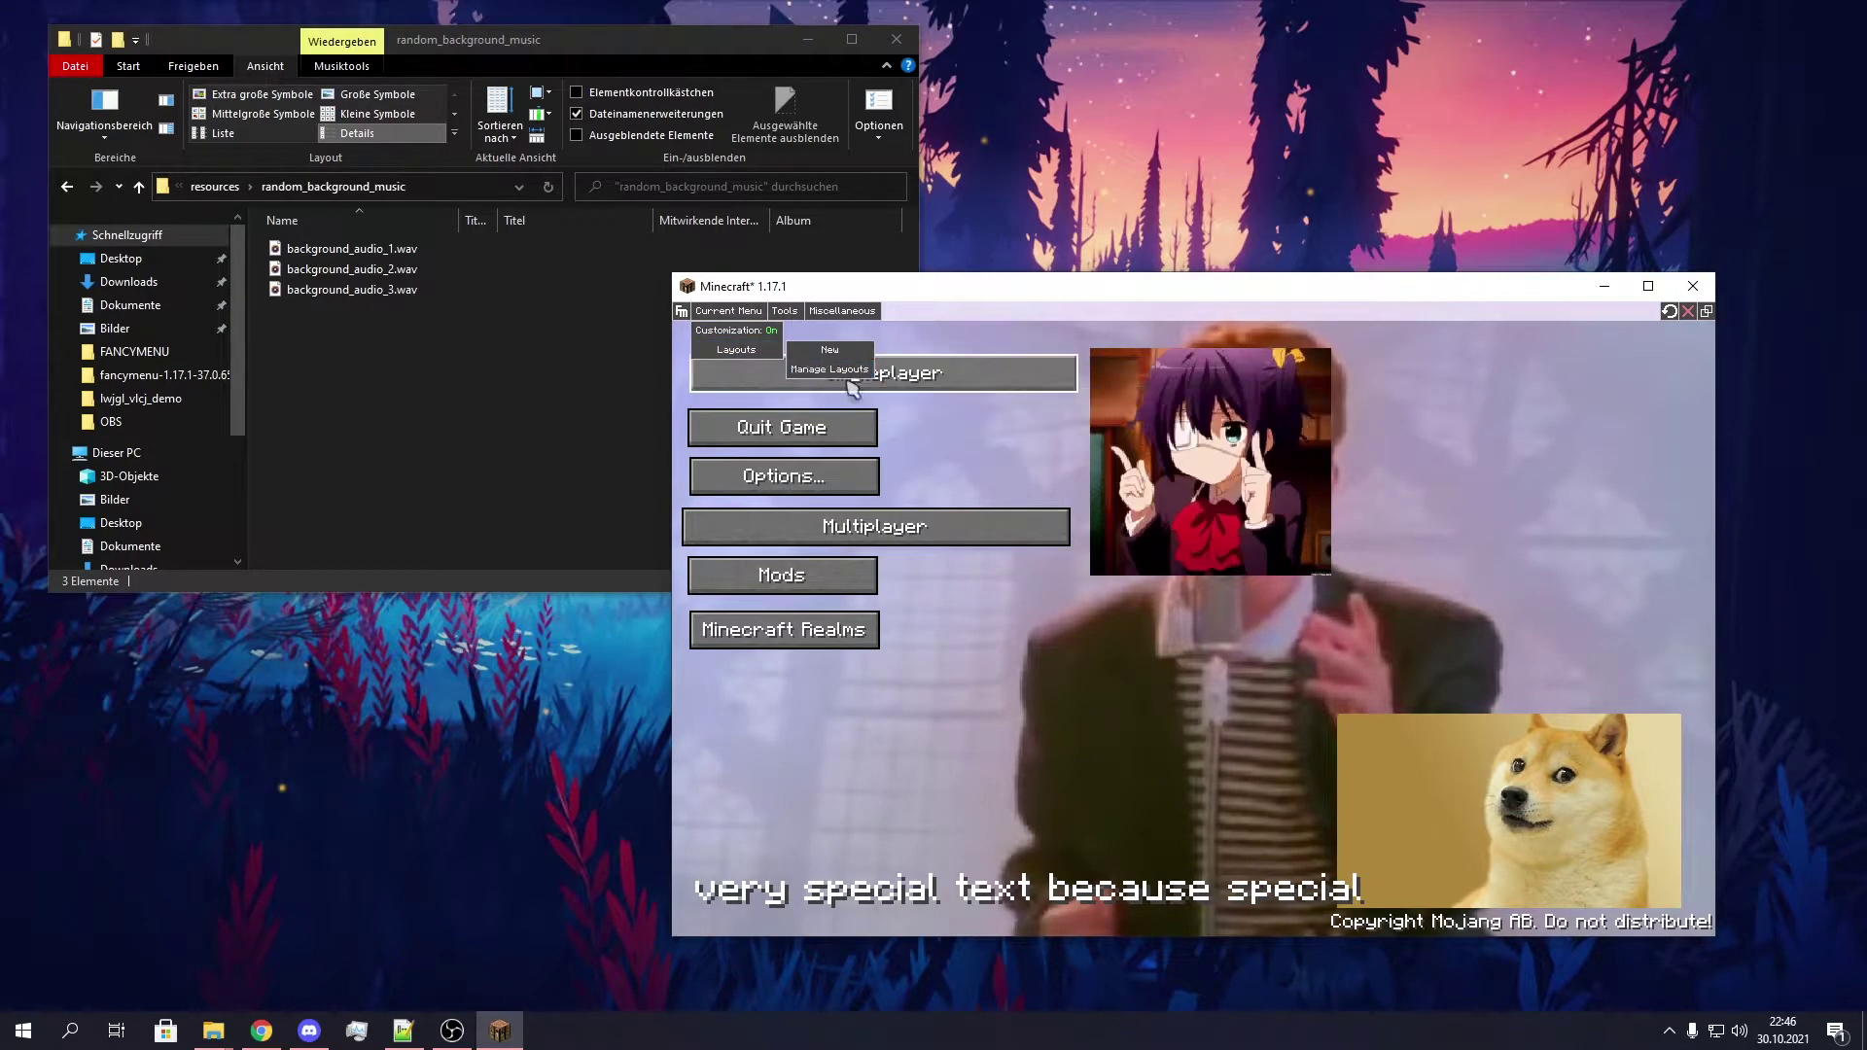
pyautogui.click(854, 354)
pyautogui.rightClick(848, 437)
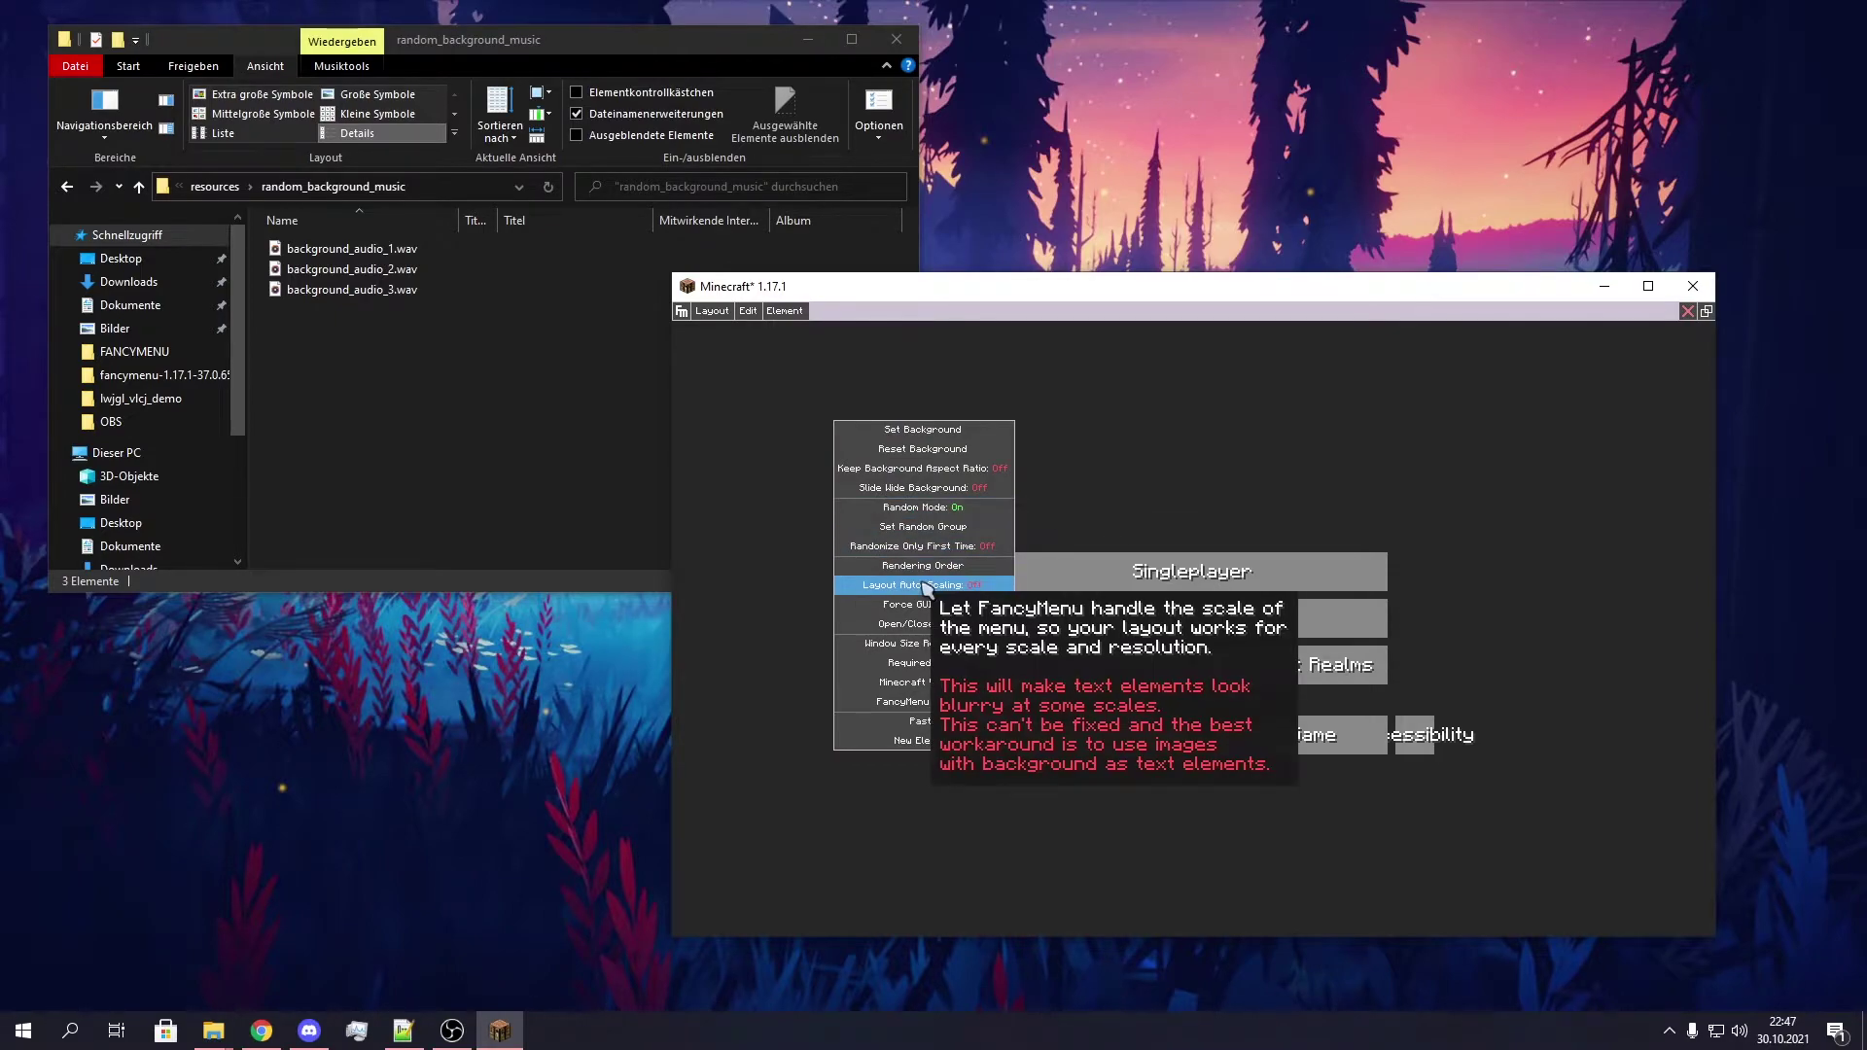
pyautogui.click(923, 526)
pyautogui.click(1188, 681)
# Add an audio element playing background_audio_3.wav
pyautogui.rightClick(813, 471)
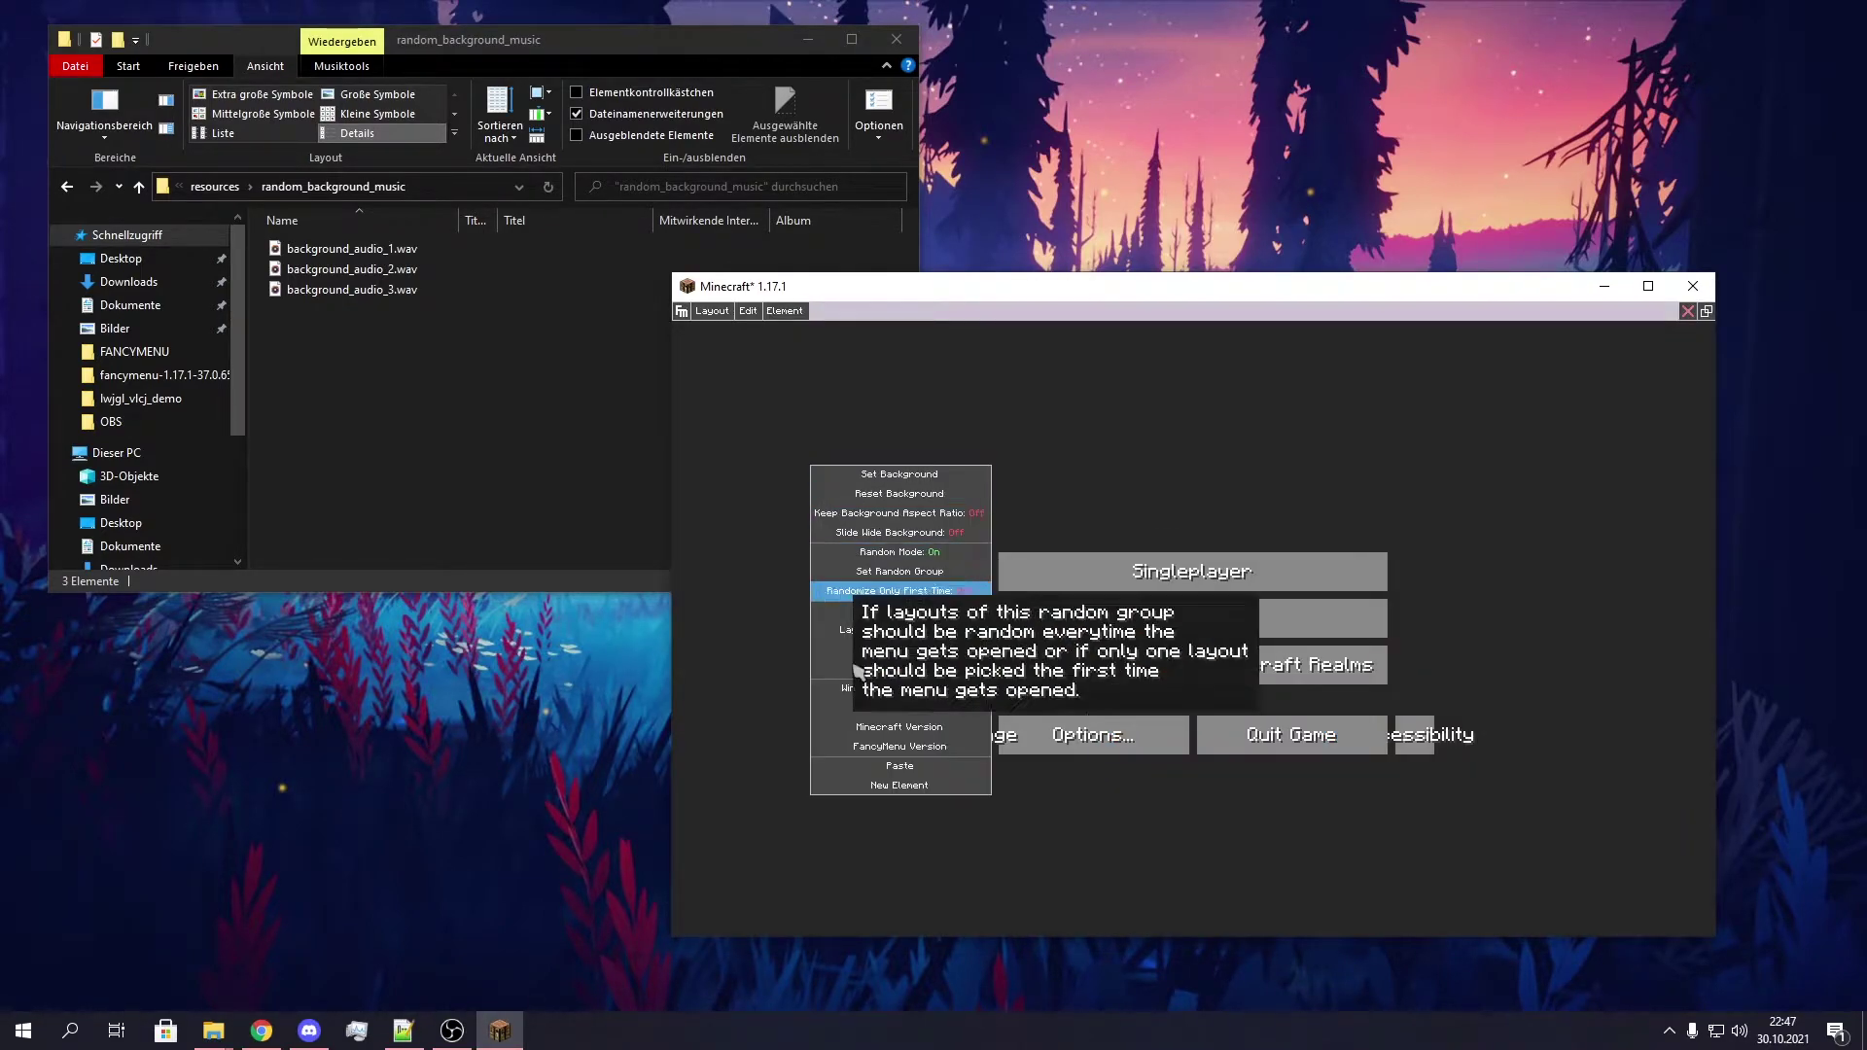
pyautogui.click(885, 786)
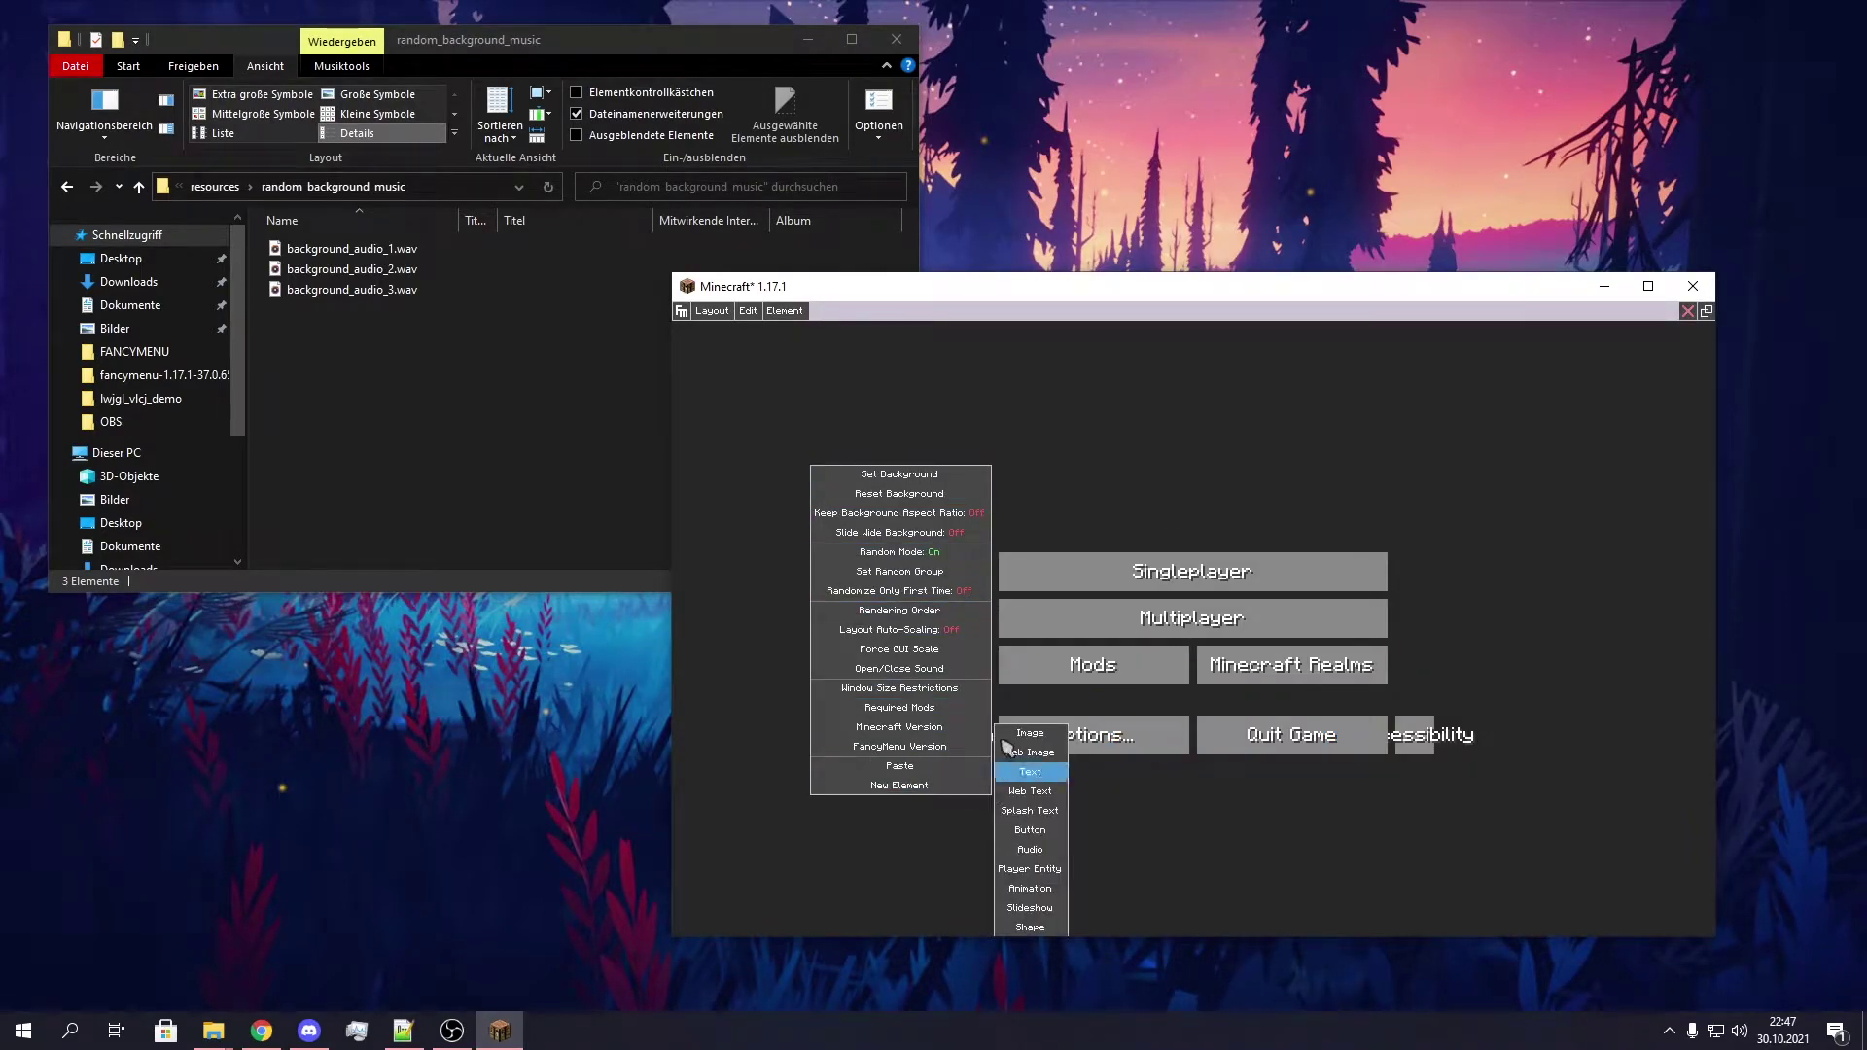
pyautogui.click(1031, 851)
pyautogui.click(1157, 700)
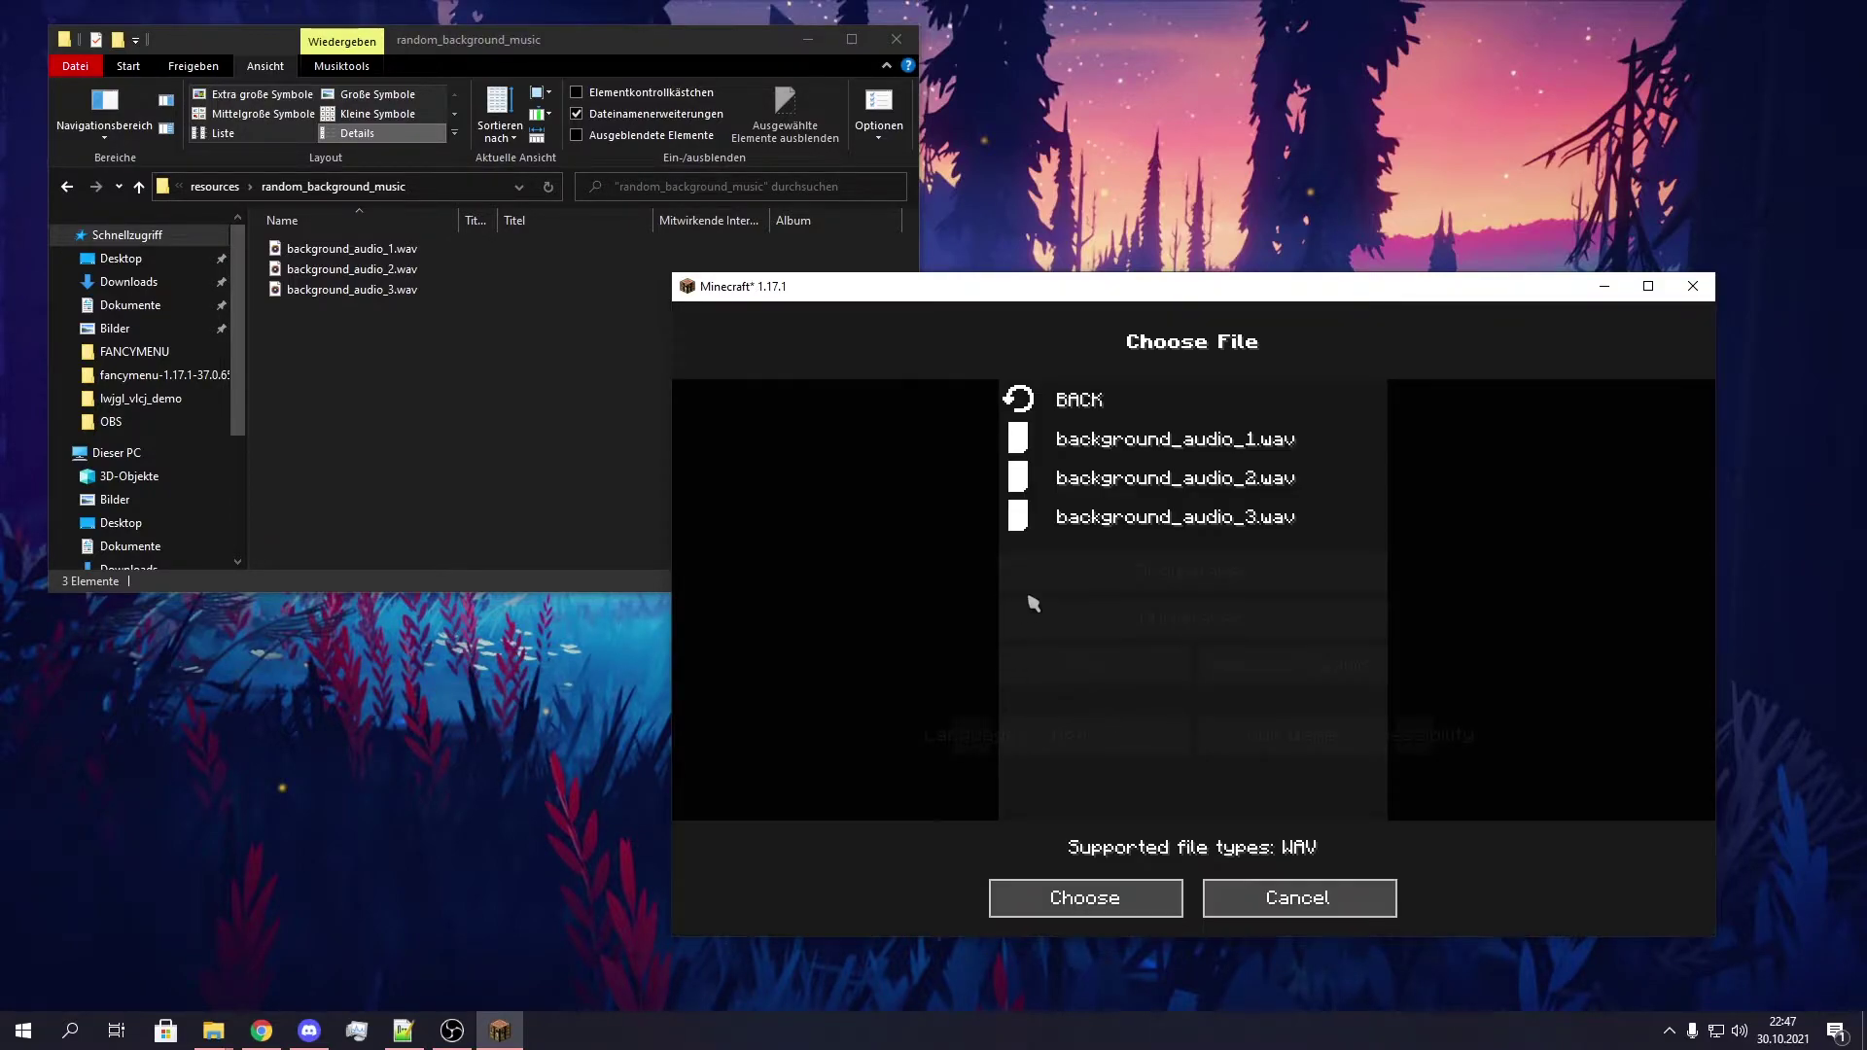
pyautogui.click(1096, 537)
pyautogui.click(1192, 783)
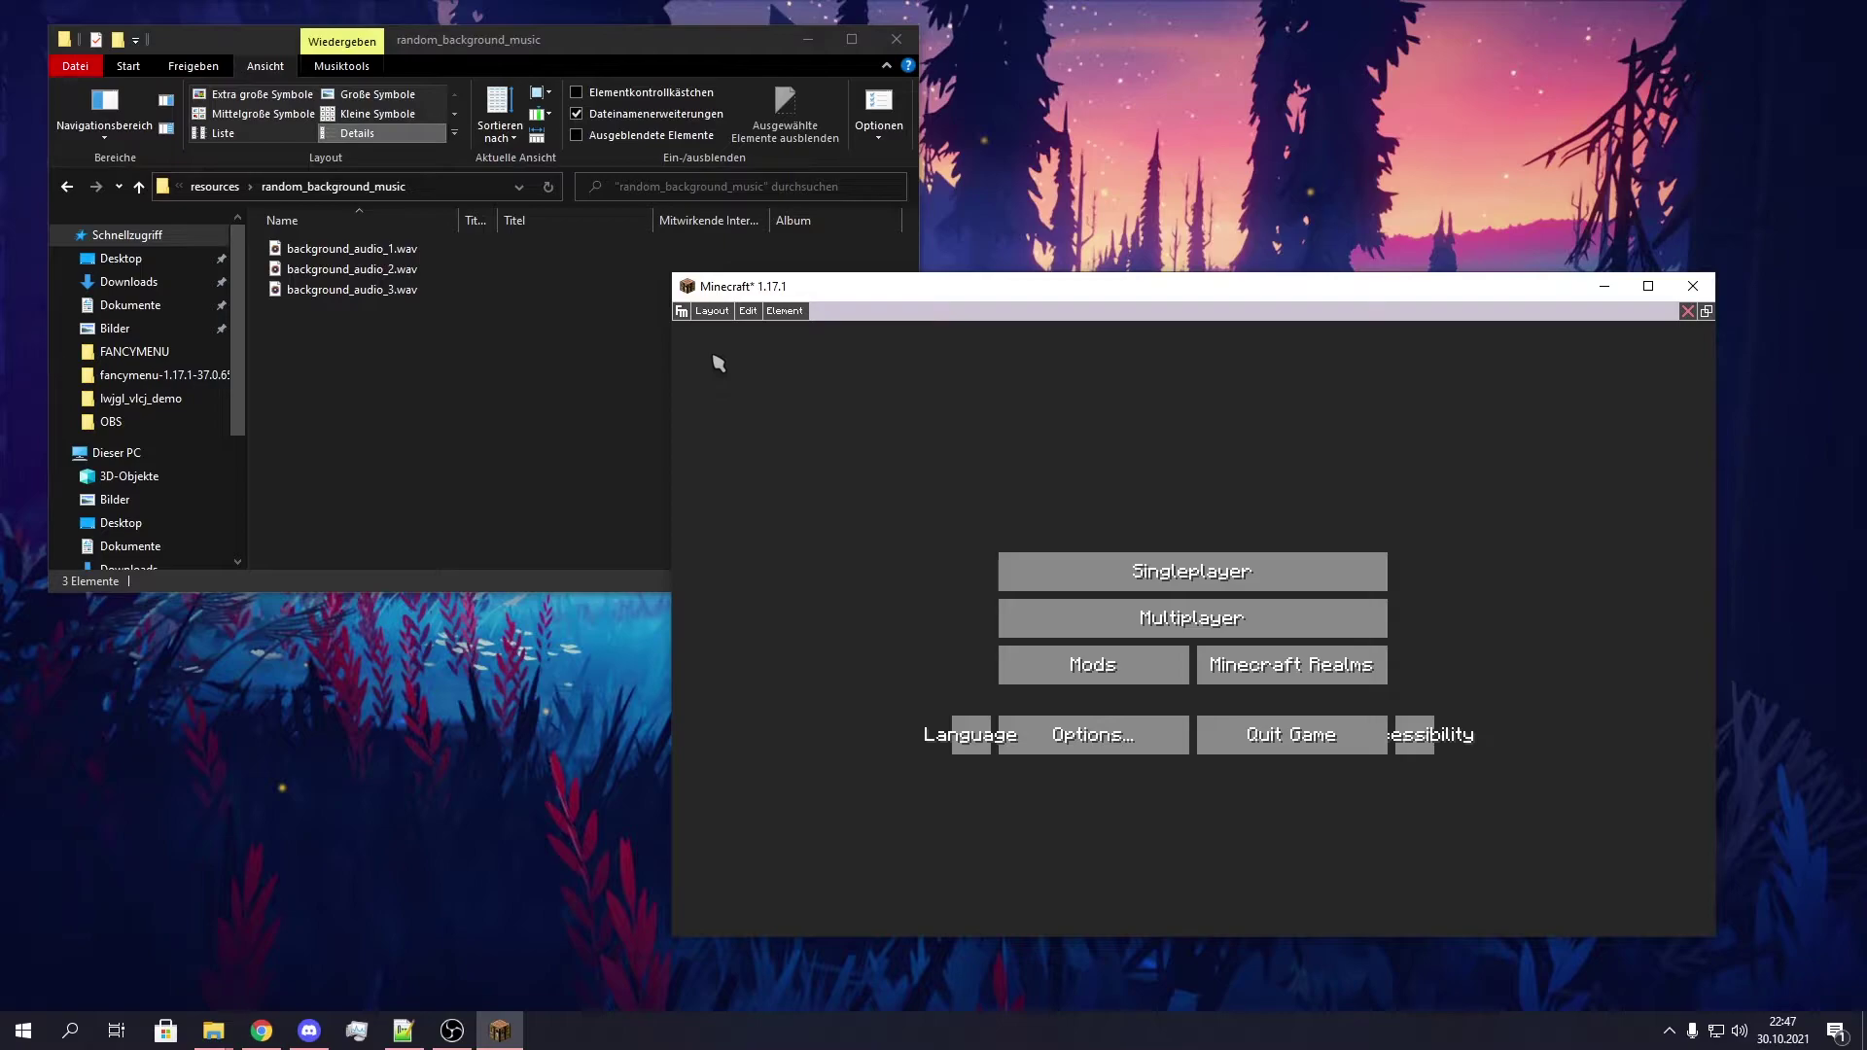
# Save the layout under a new name by pasting the copied layout name
pyautogui.click(712, 312)
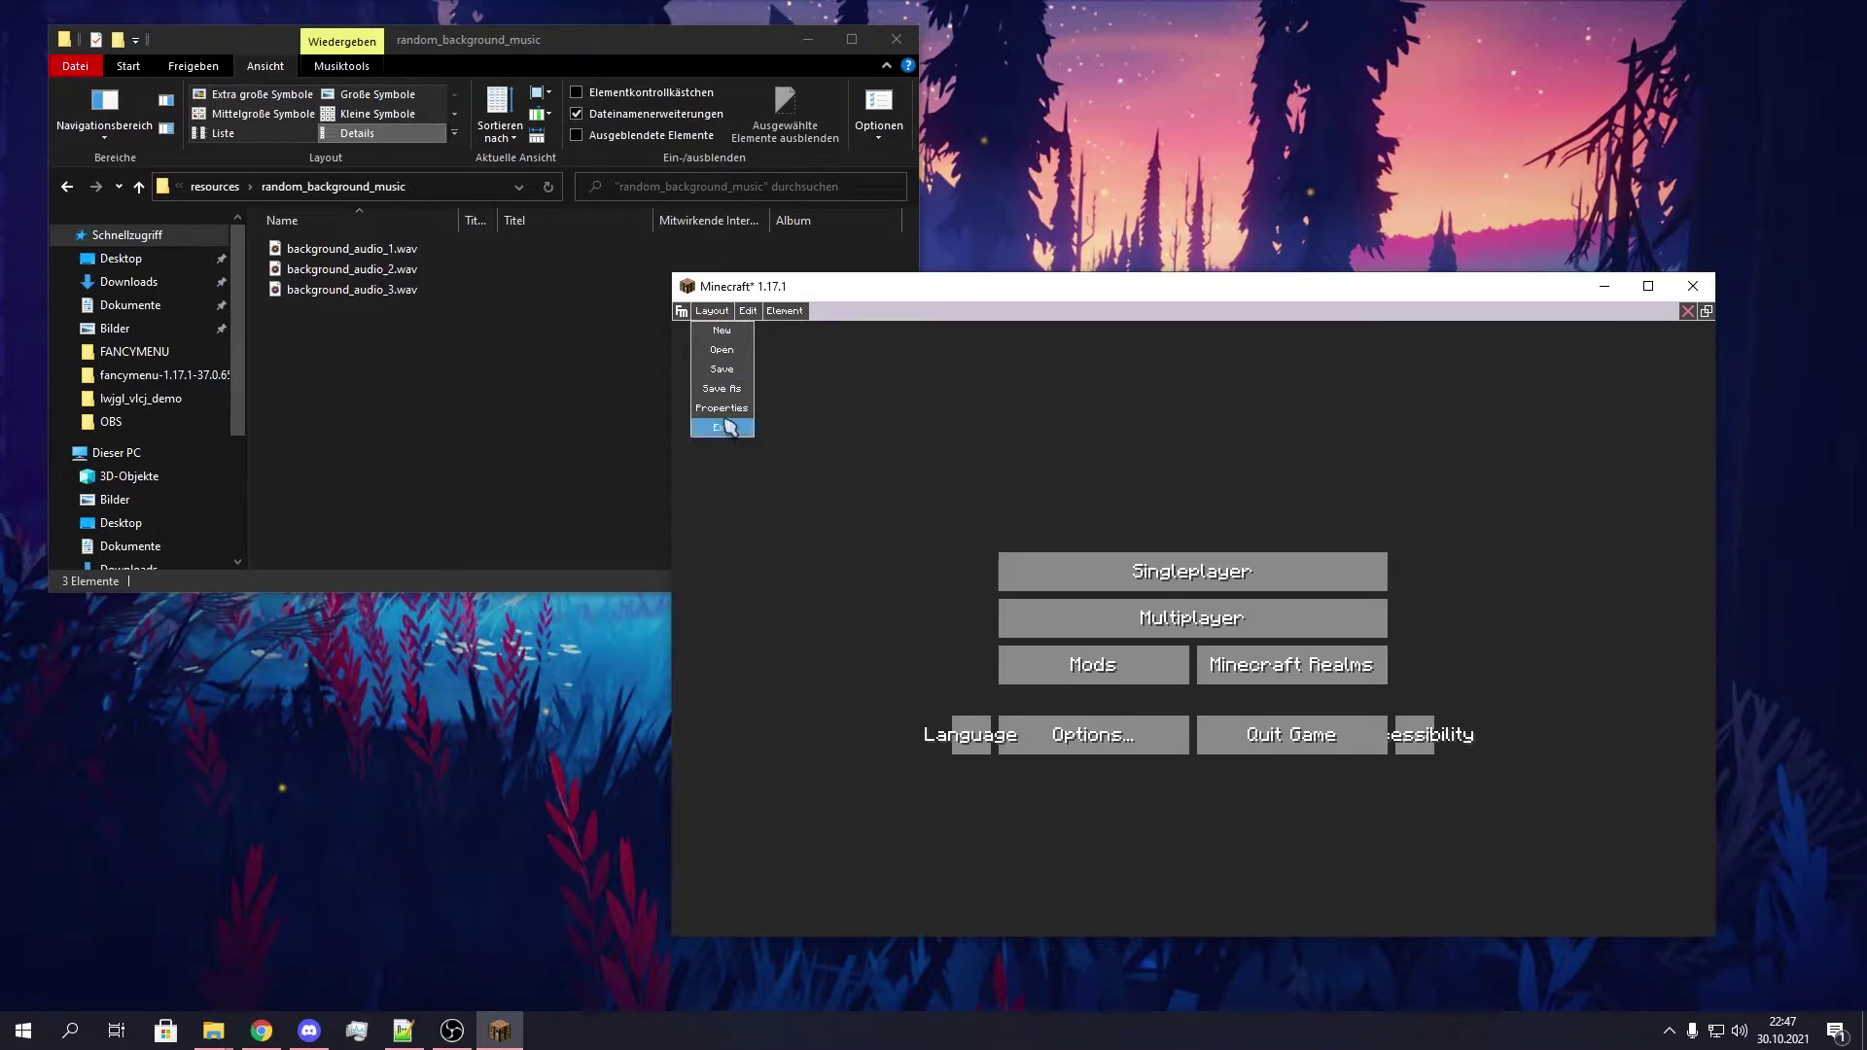
pyautogui.click(723, 376)
pyautogui.click(1051, 625)
pyautogui.write('random_background_music_2')
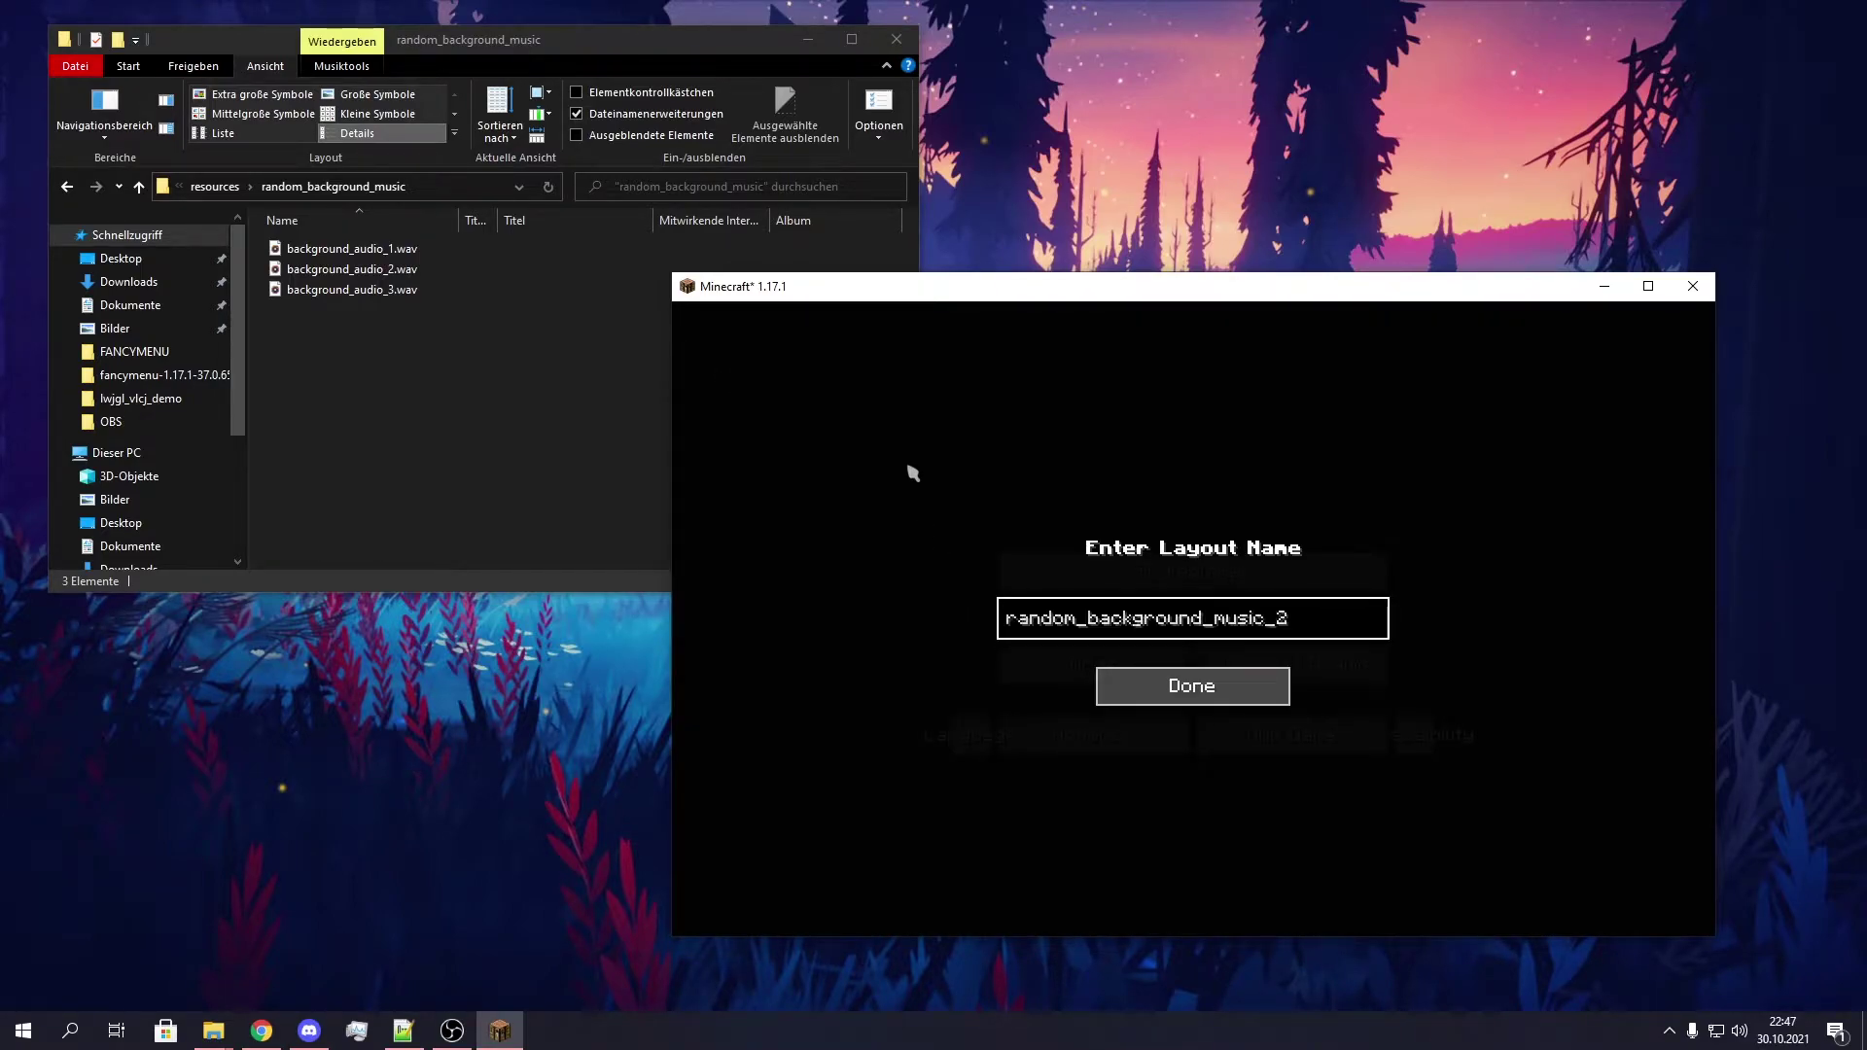
pyautogui.press('Return')
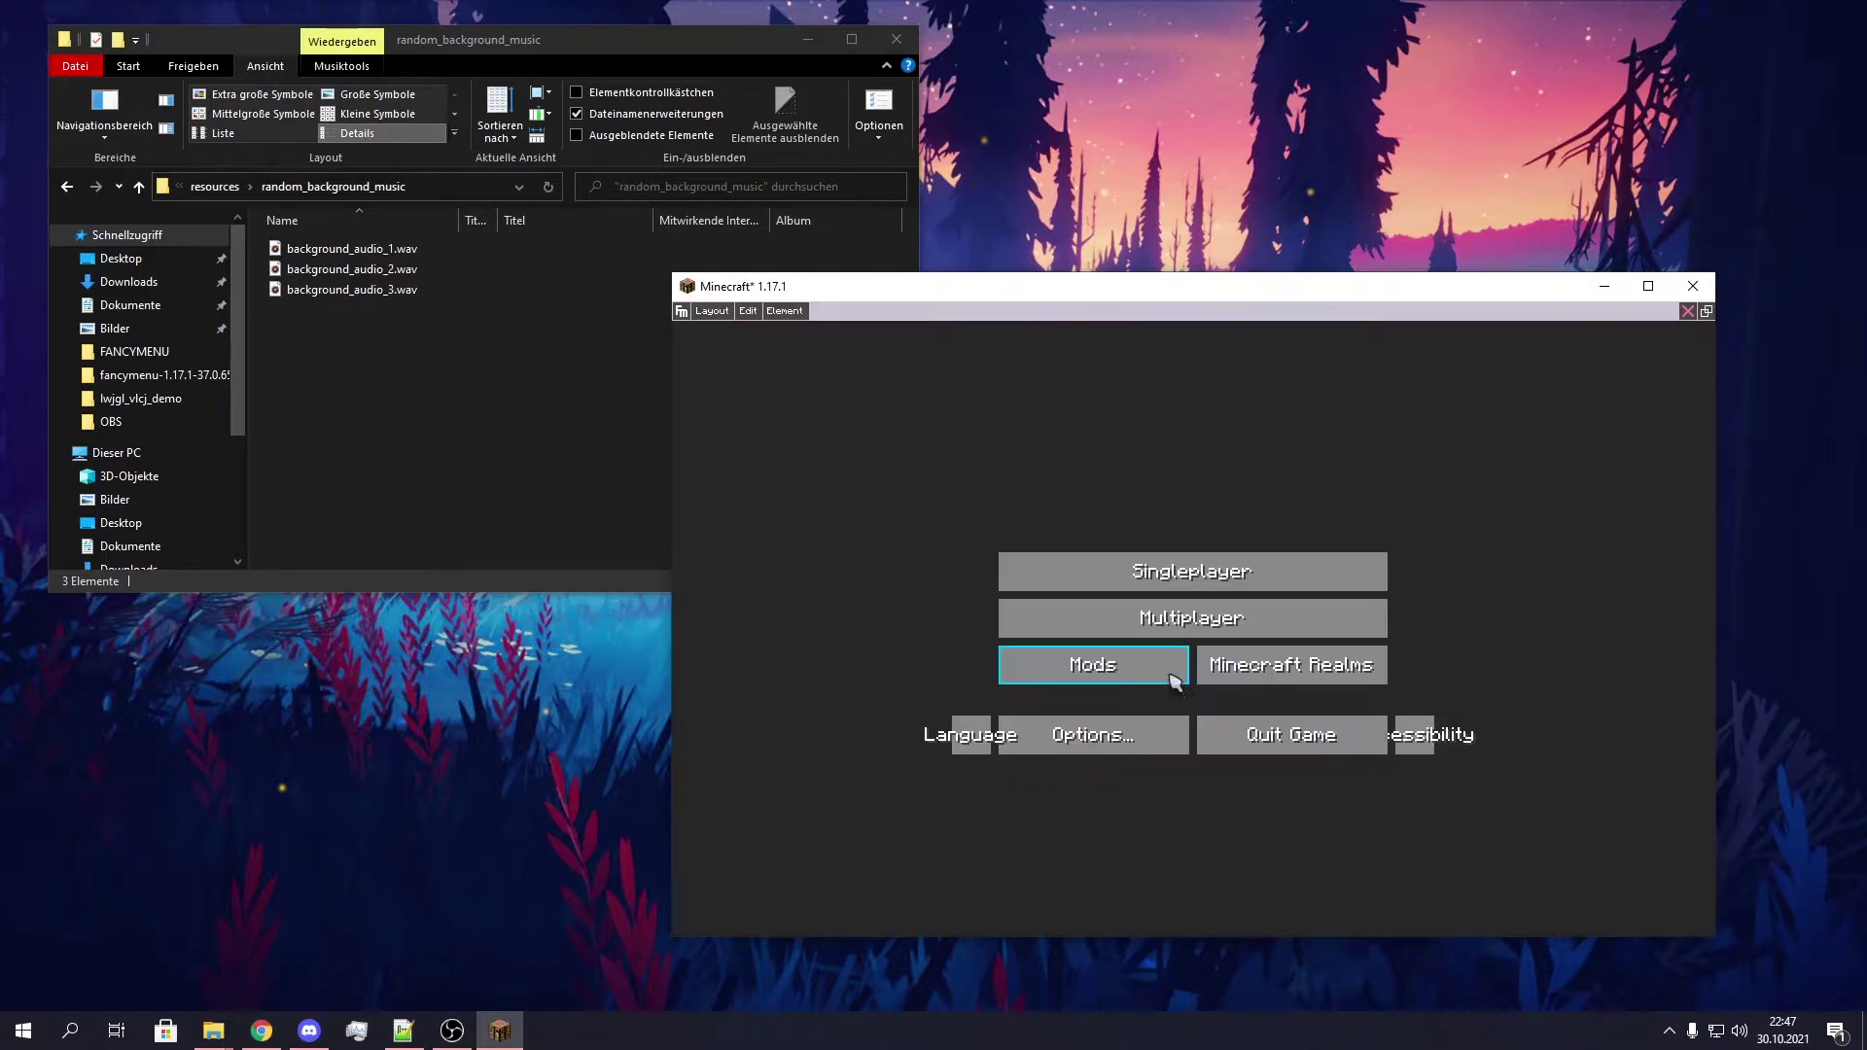
# Exit the layout editor and confirm leaving
pyautogui.click(711, 311)
pyautogui.click(722, 428)
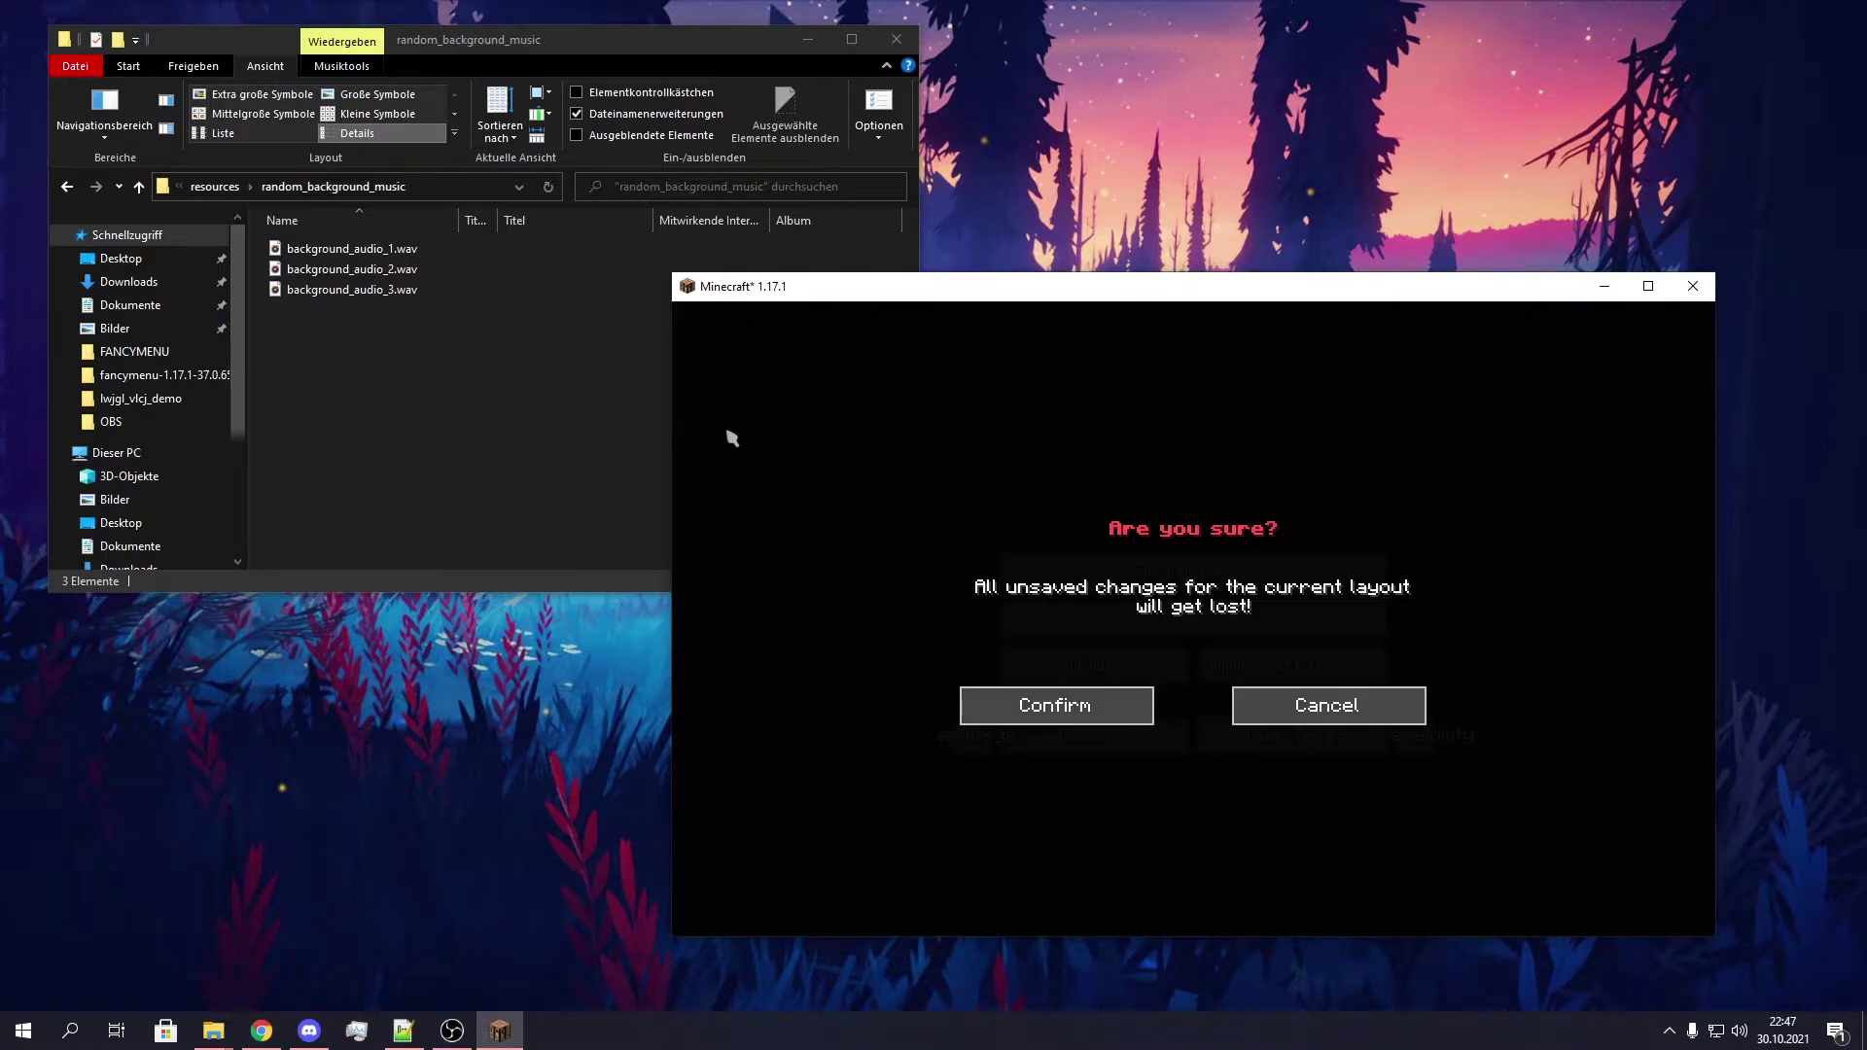
pyautogui.click(1031, 705)
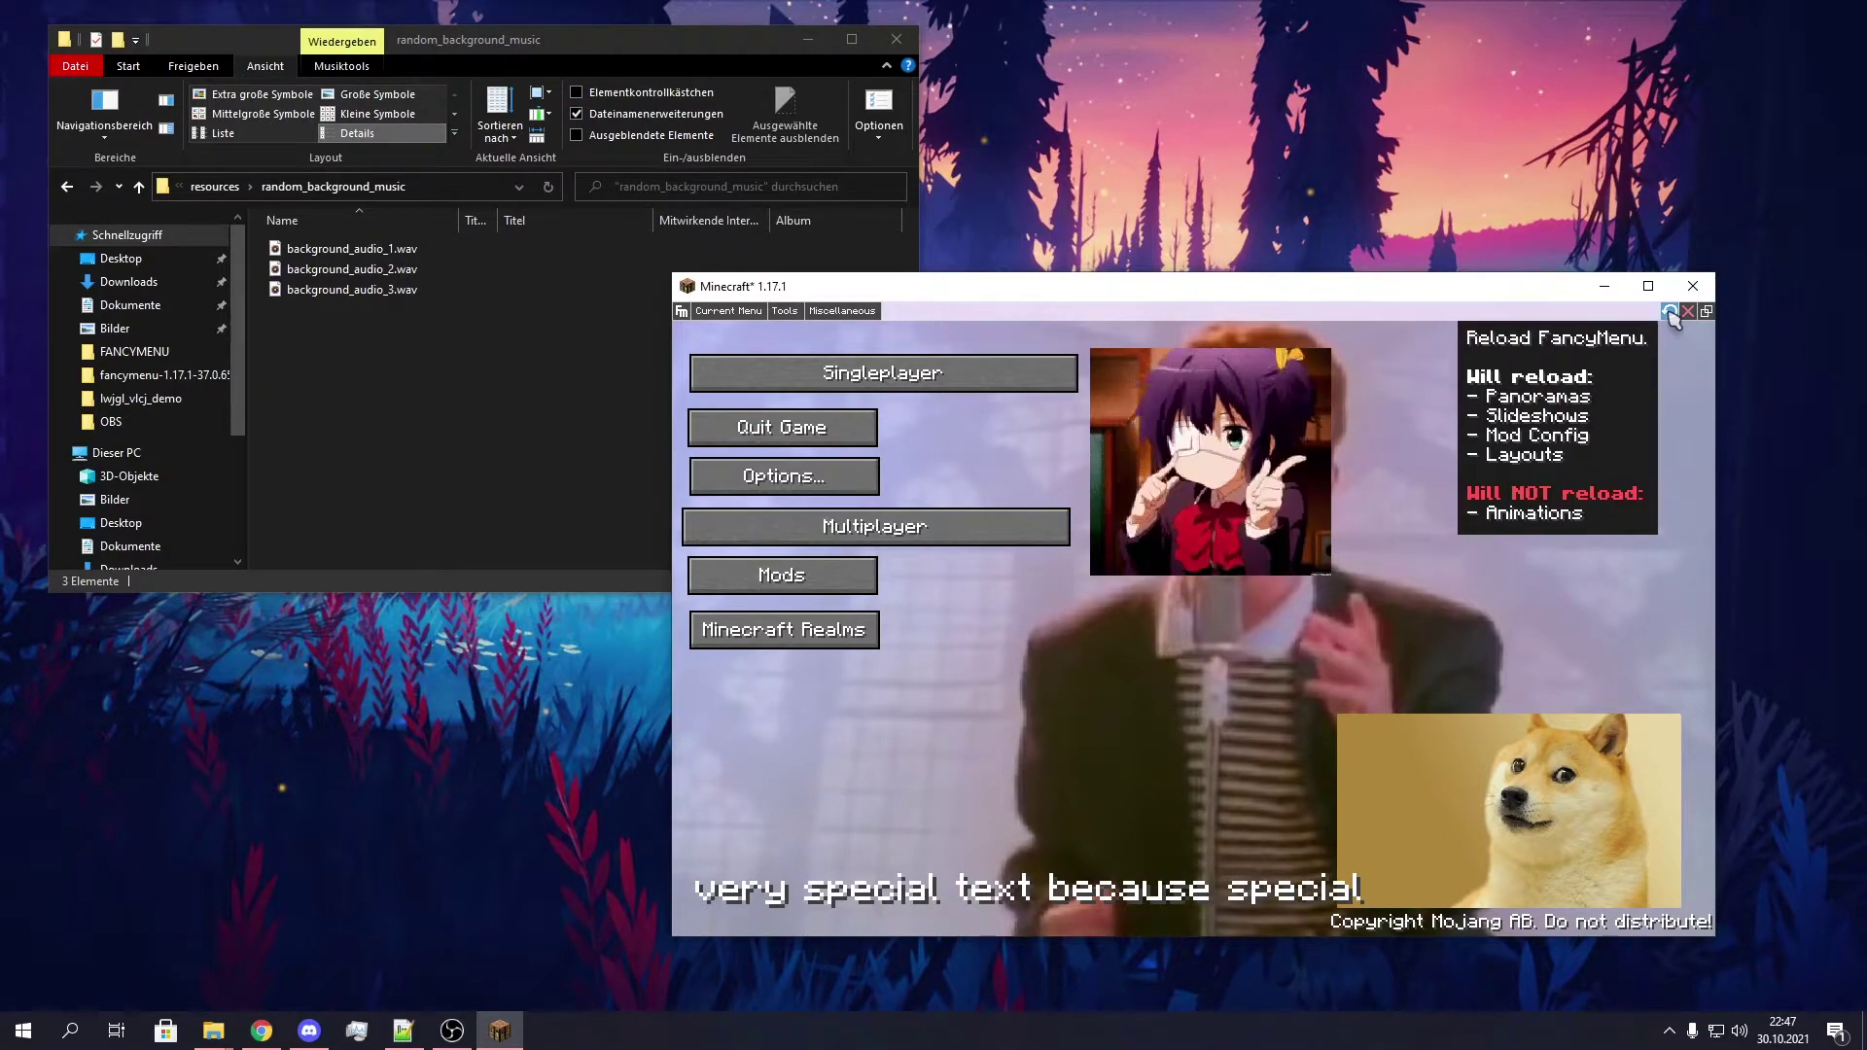
# Open and close Options, then reload FancyMenu so the three random layouts apply
pyautogui.click(805, 478)
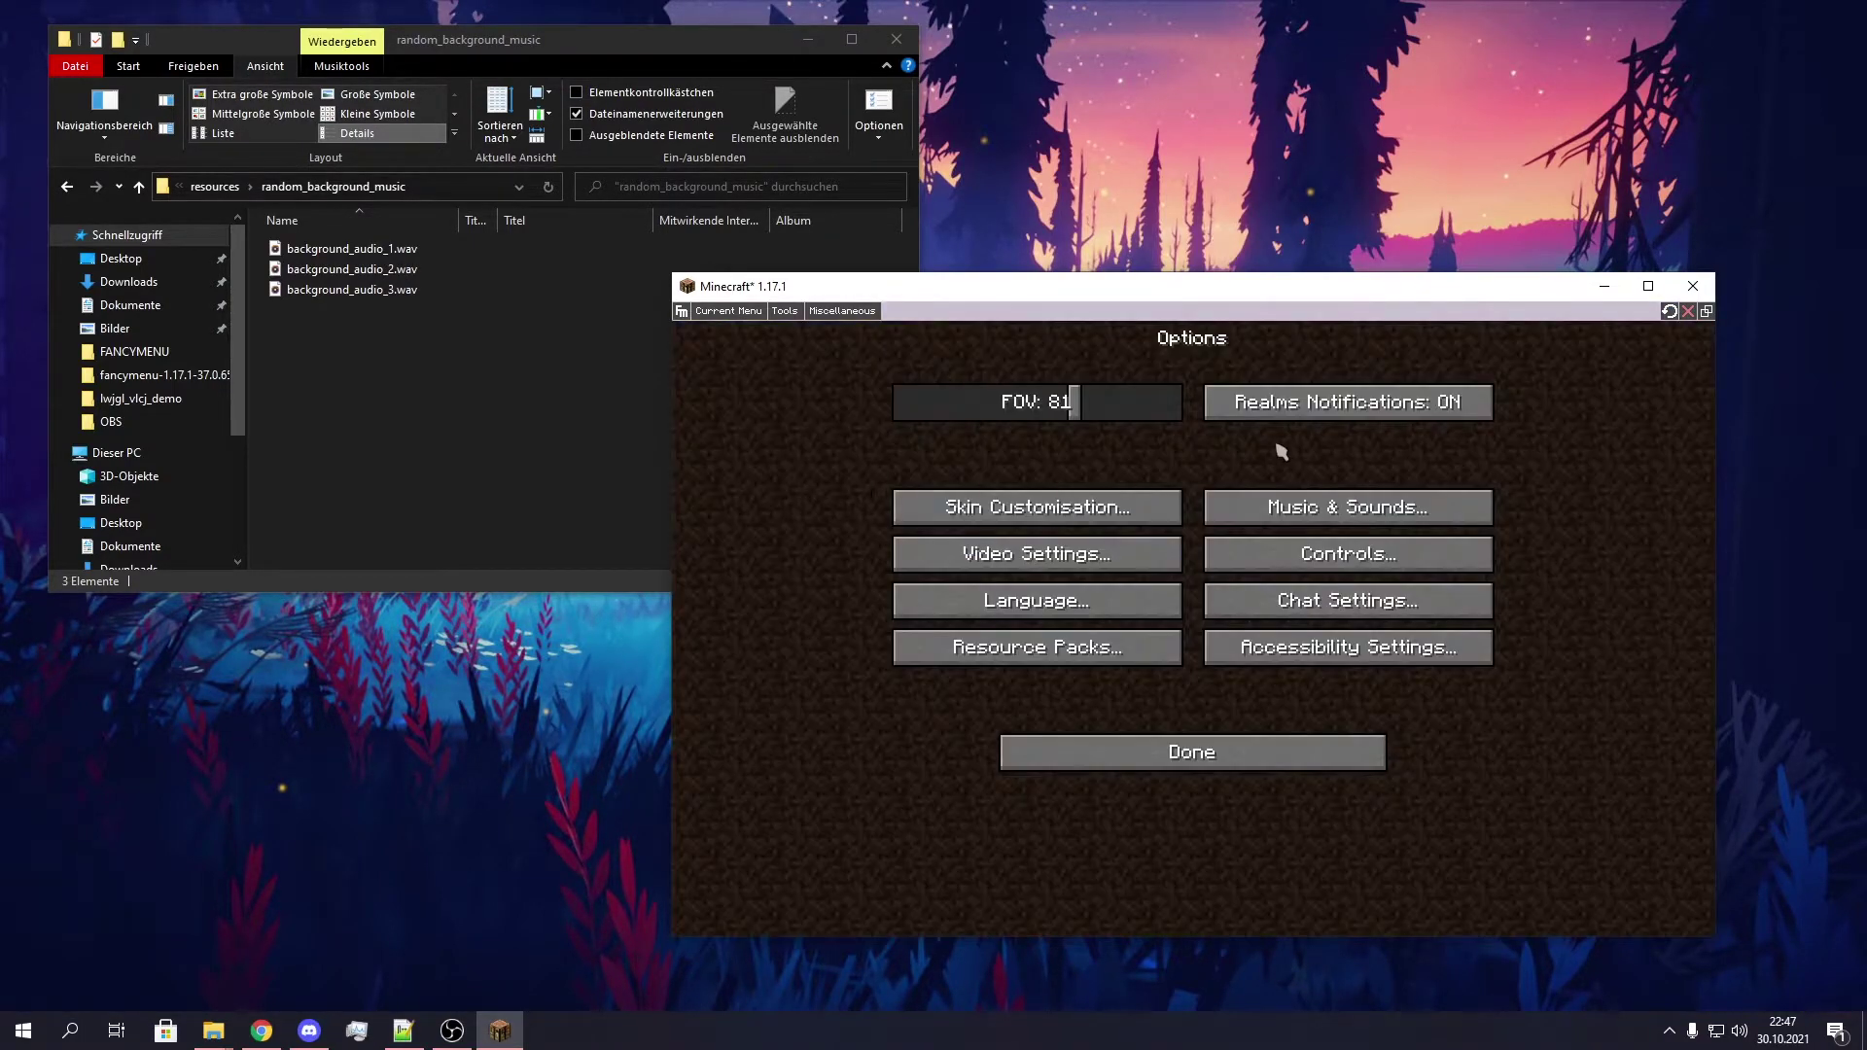
pyautogui.click(1151, 764)
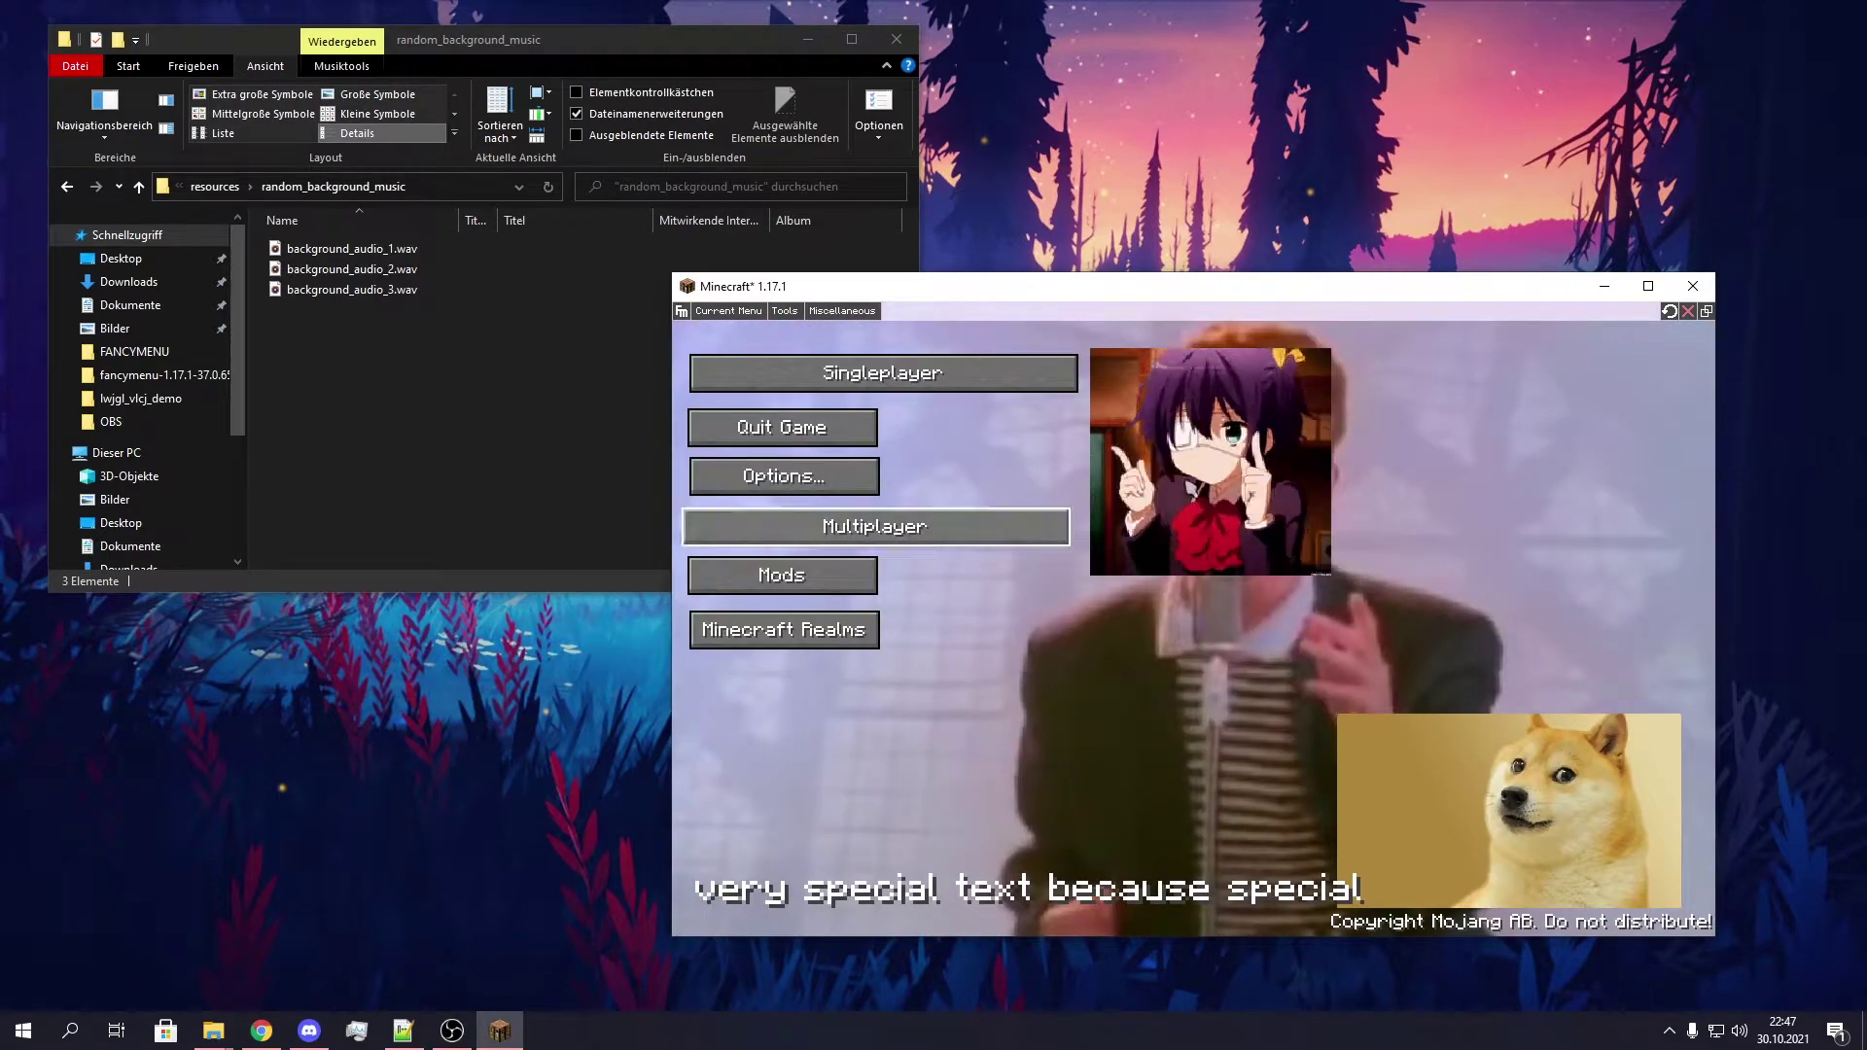
pyautogui.click(1671, 313)
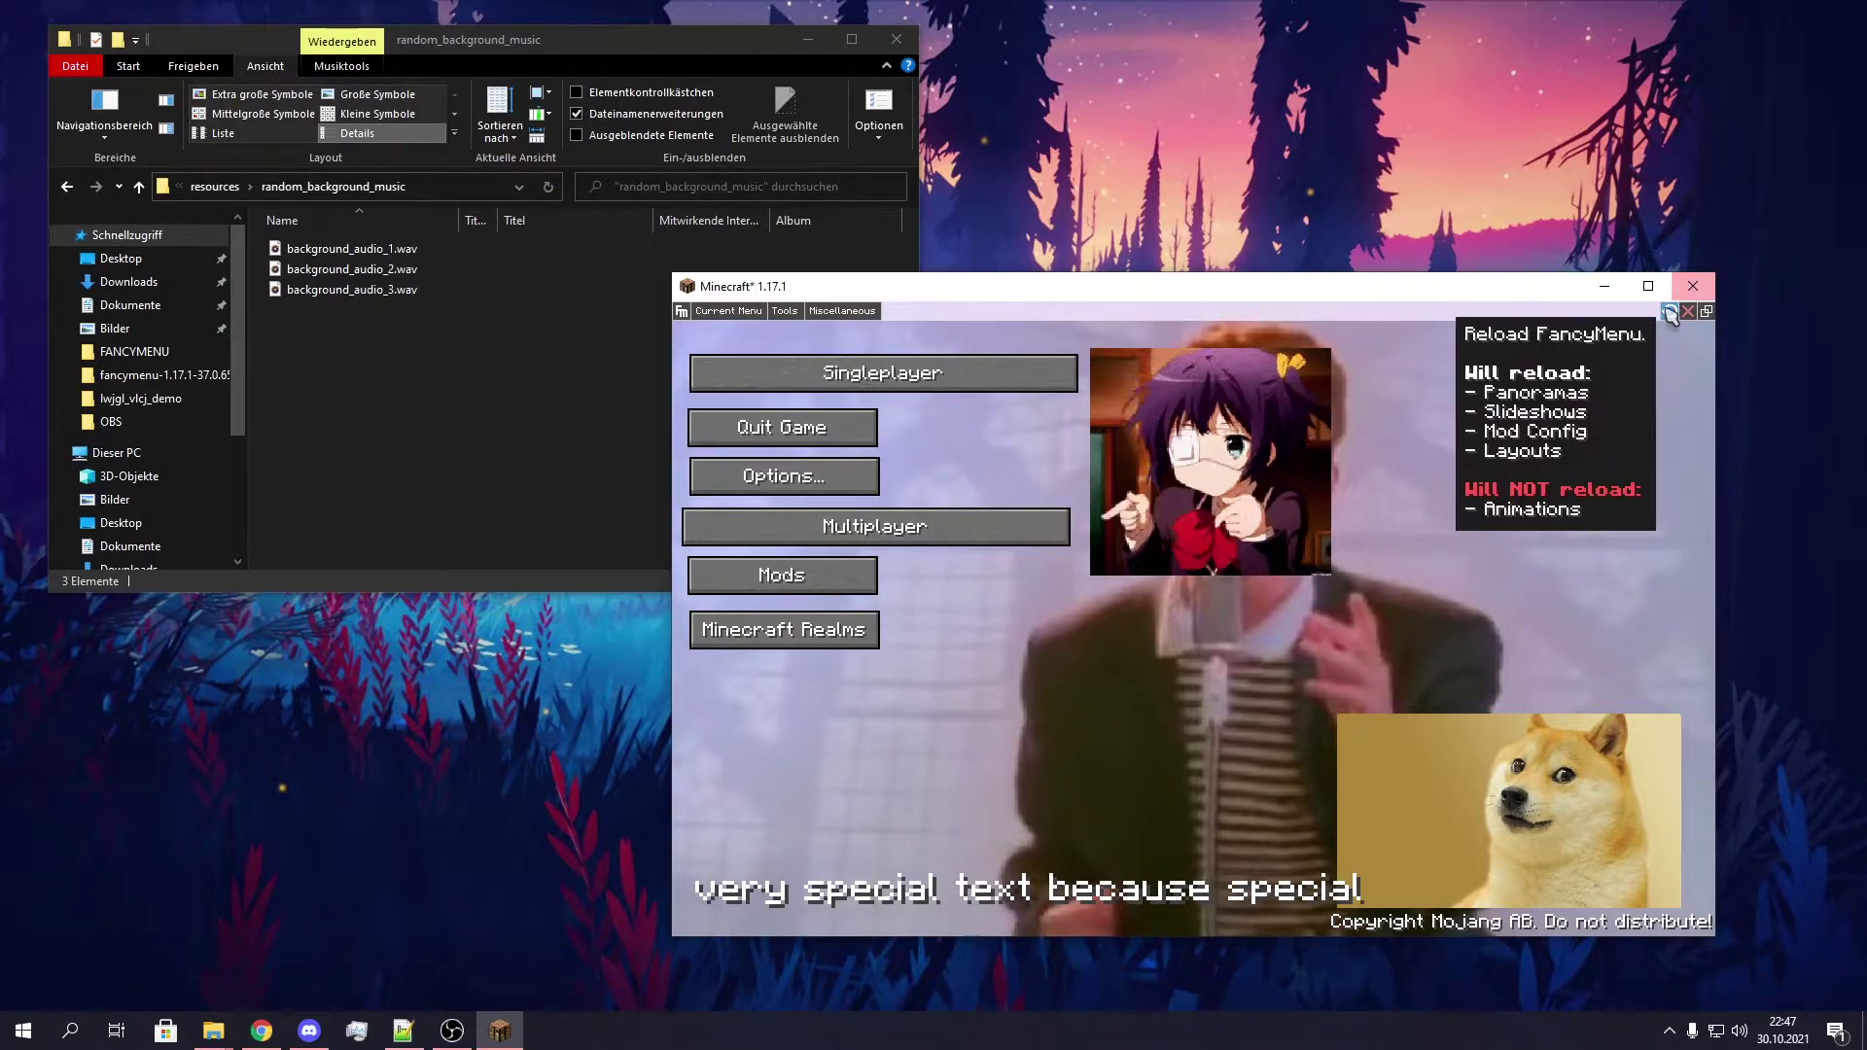